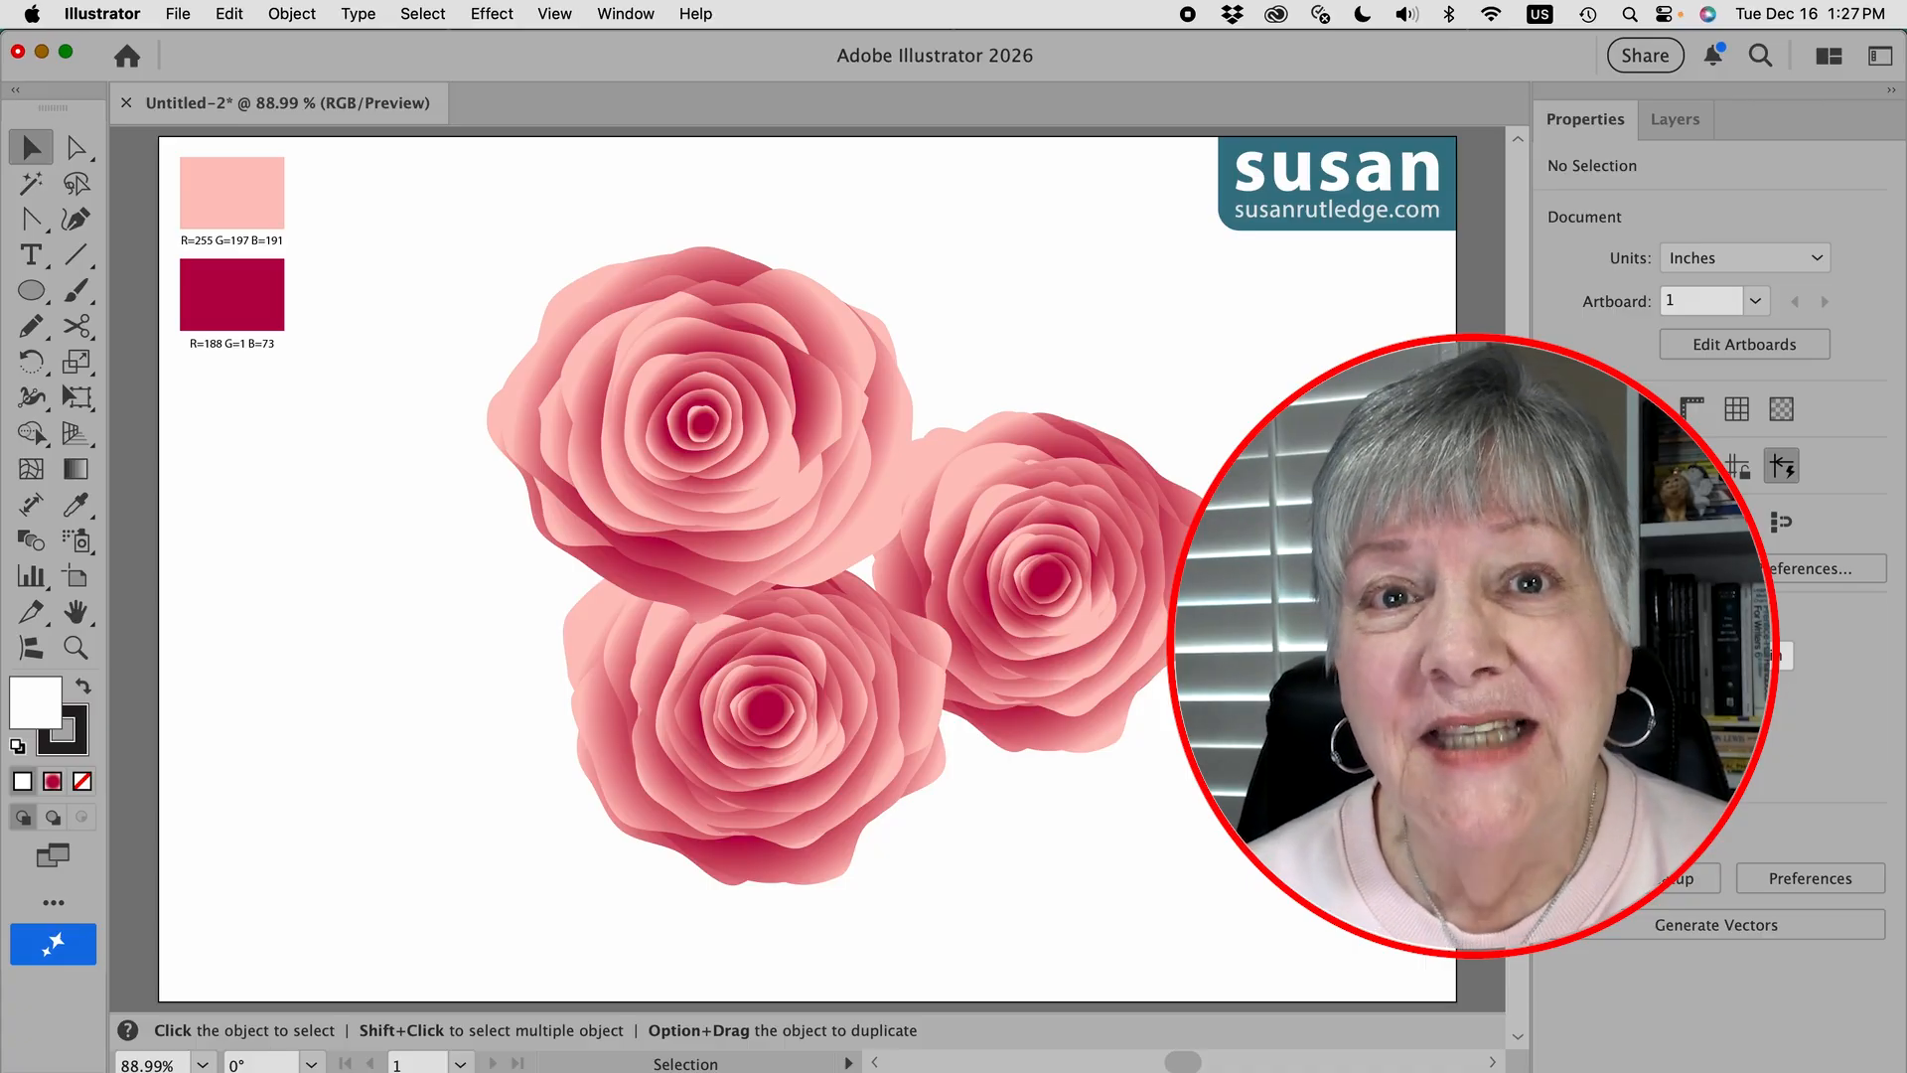
# Step: Hide the Roses layer so only the sample colors layer shows on the artboard
pyautogui.click(1665, 119)
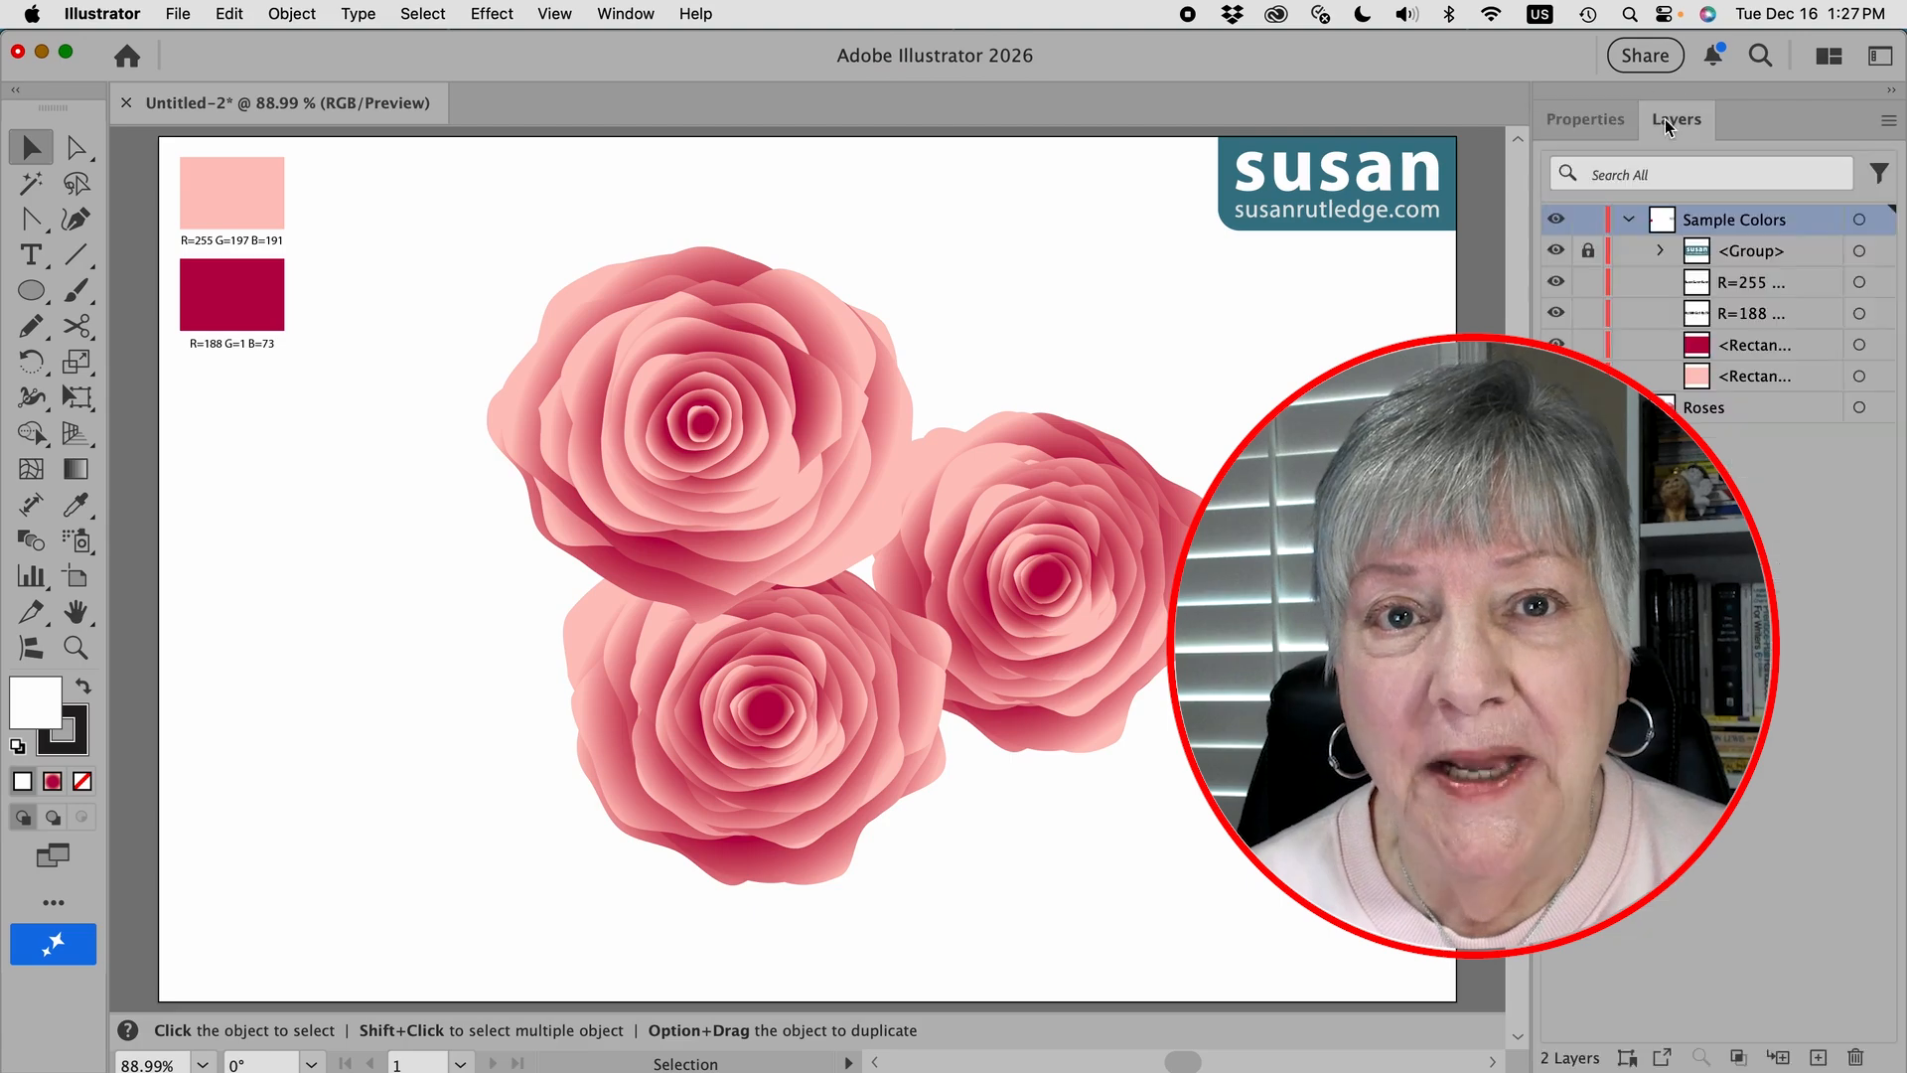
pyautogui.click(1555, 407)
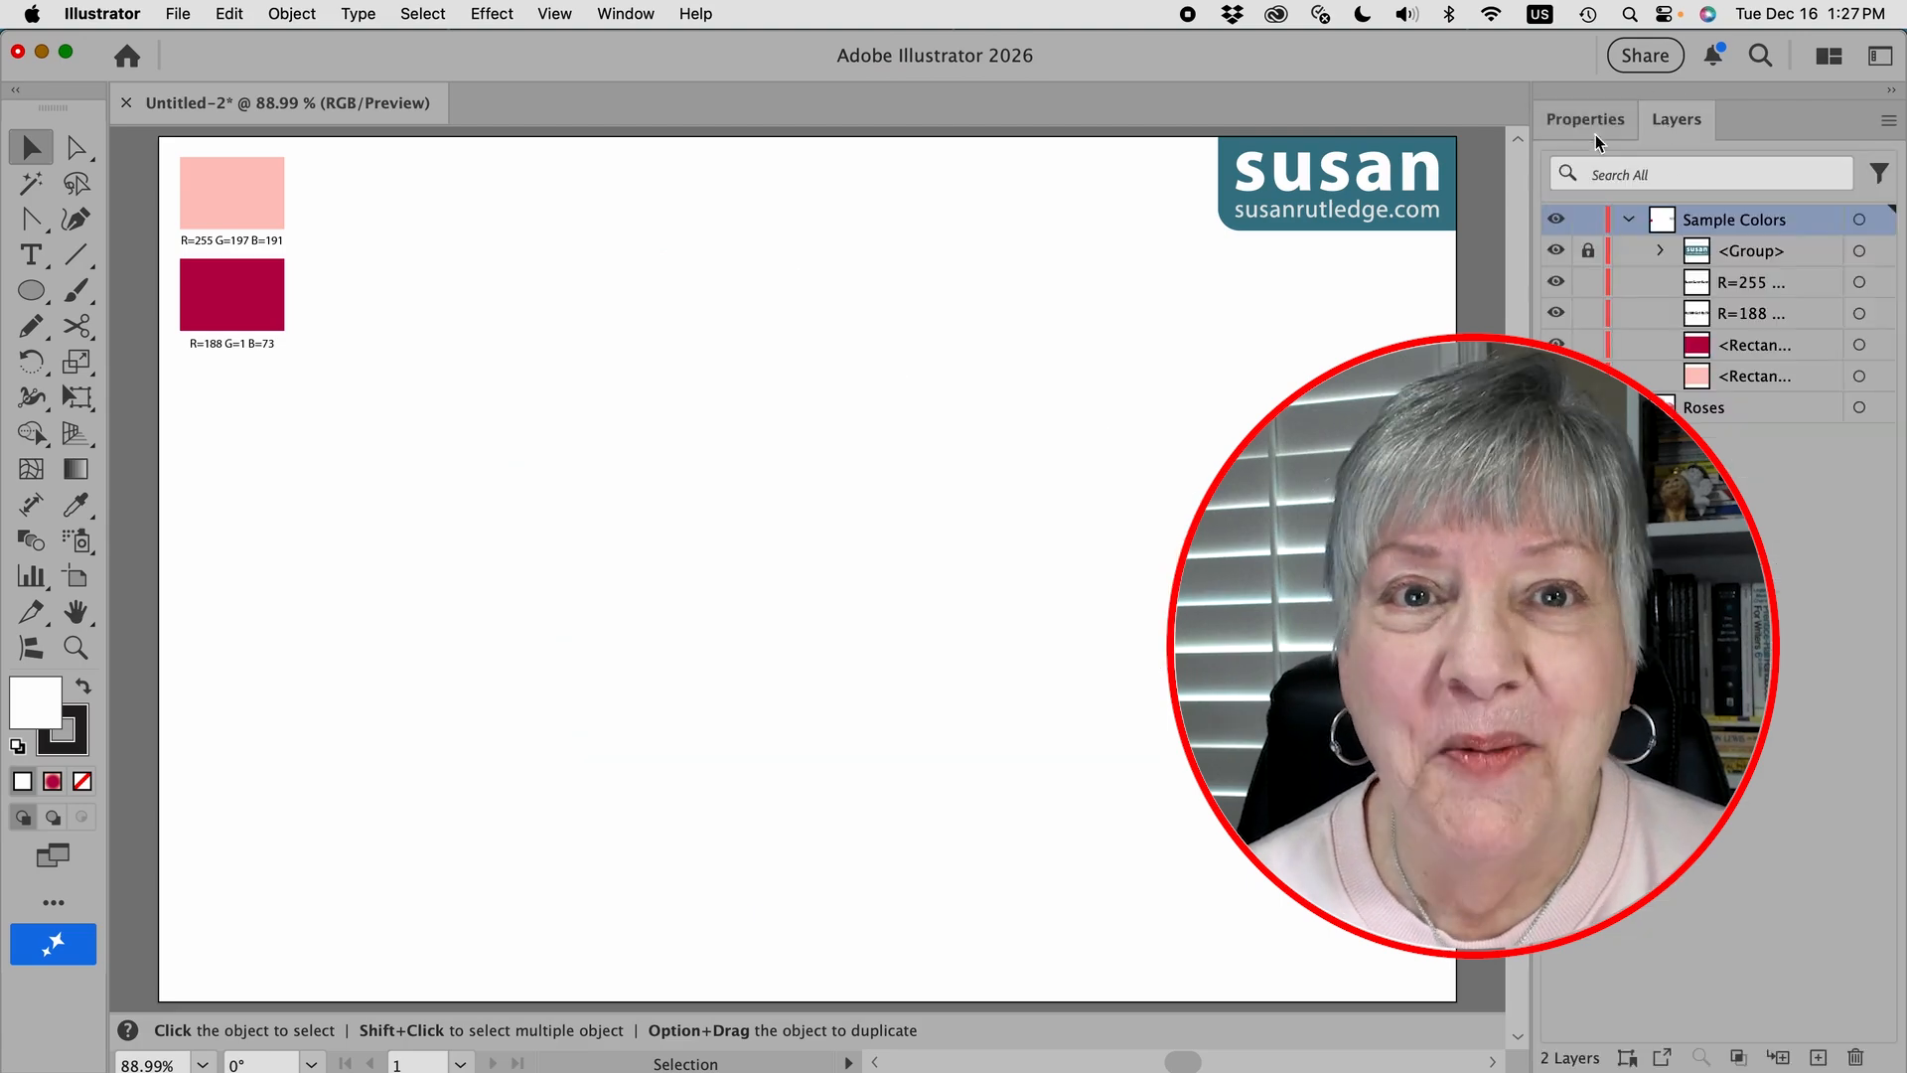
pyautogui.click(1587, 119)
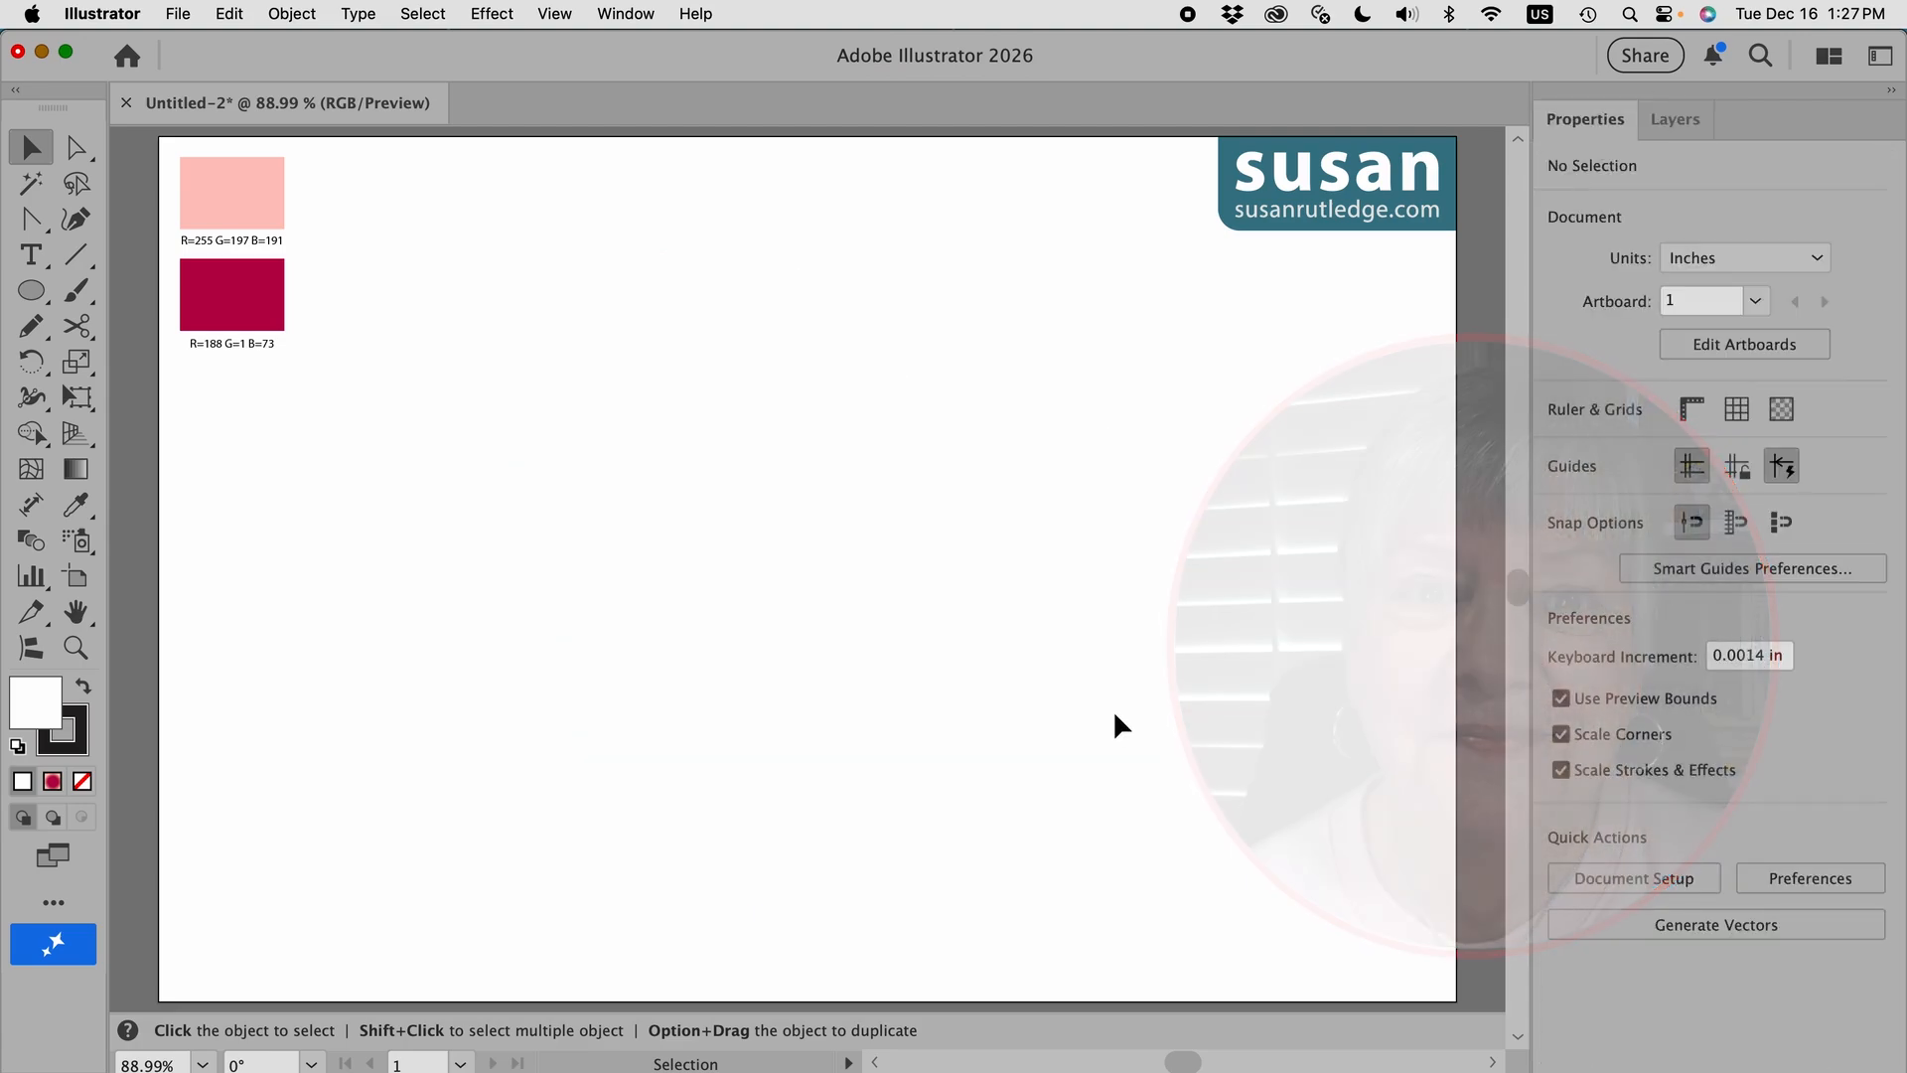
# Step: Draw a 5 in by 5 in circle near the middle of the artboard and fill it with the sampled light pink swatch
pyautogui.click(35, 296)
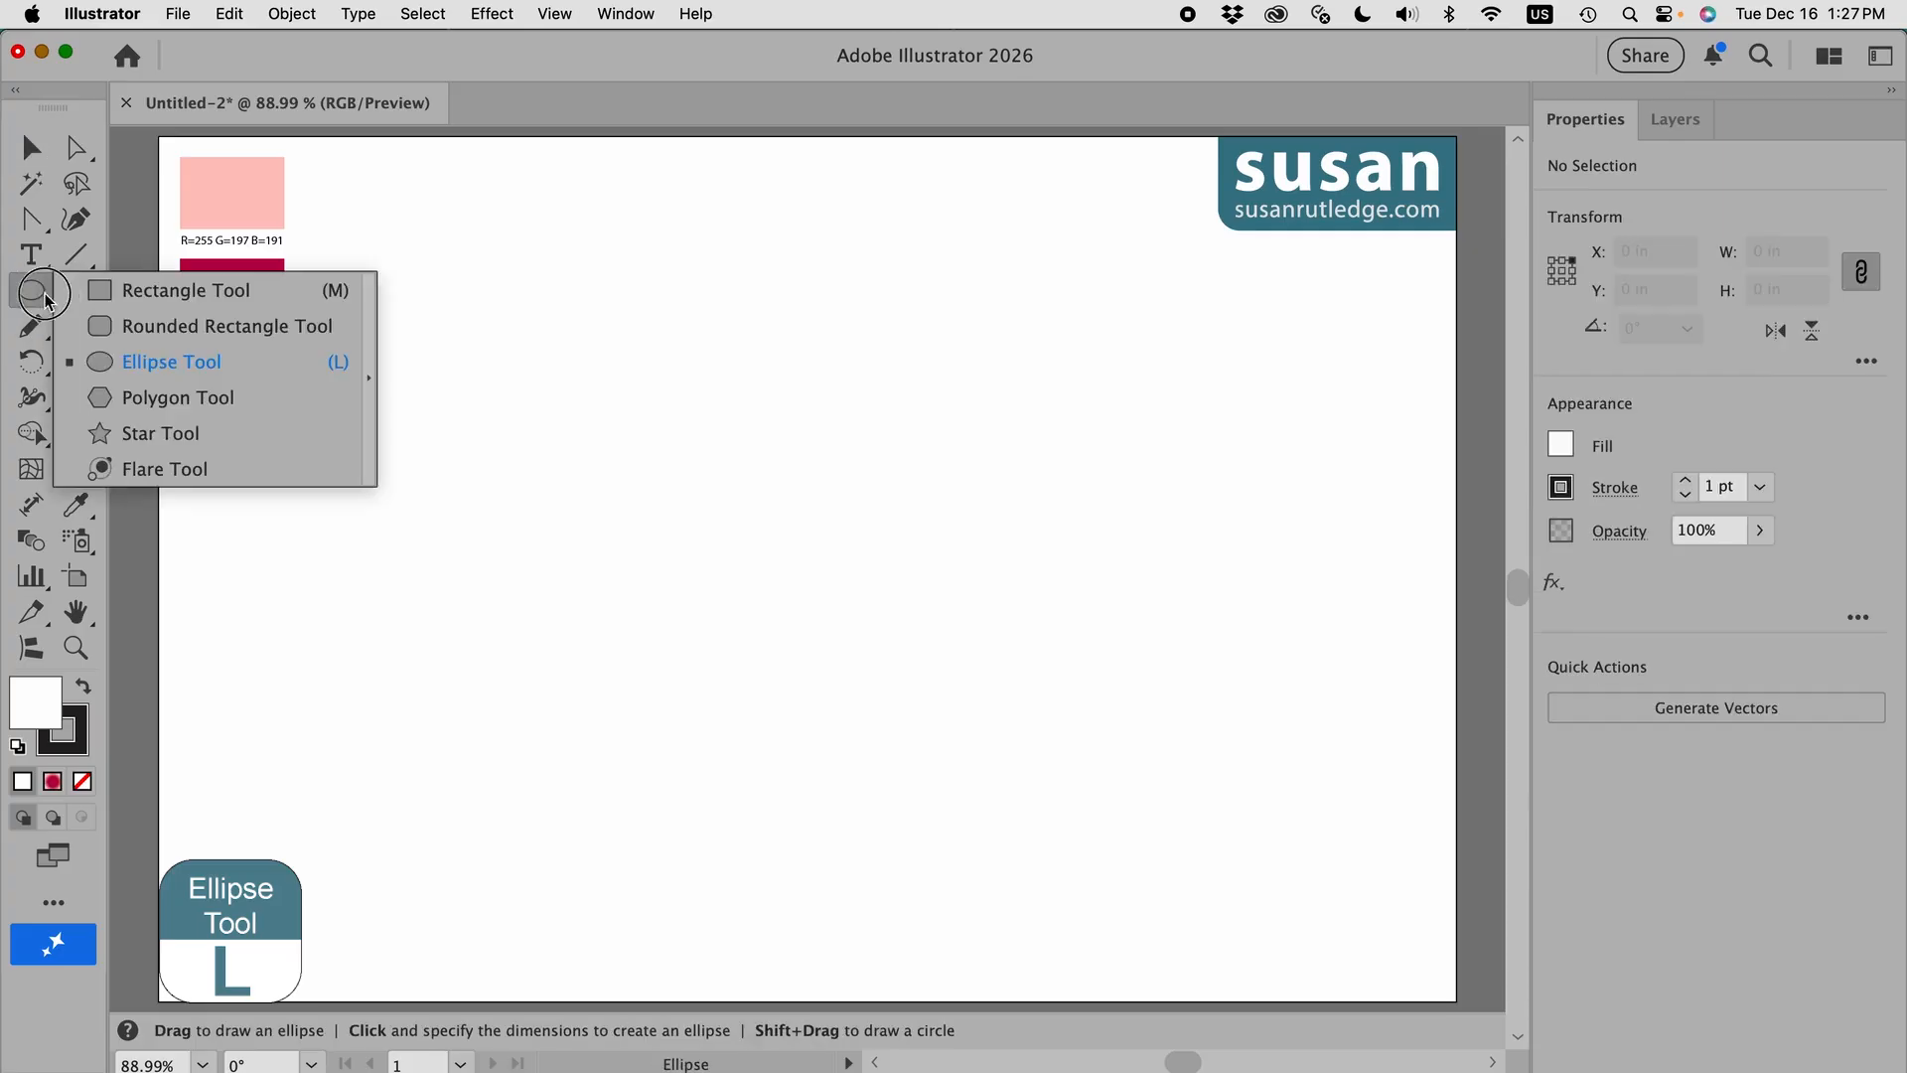
pyautogui.click(101, 361)
pyautogui.click(701, 381)
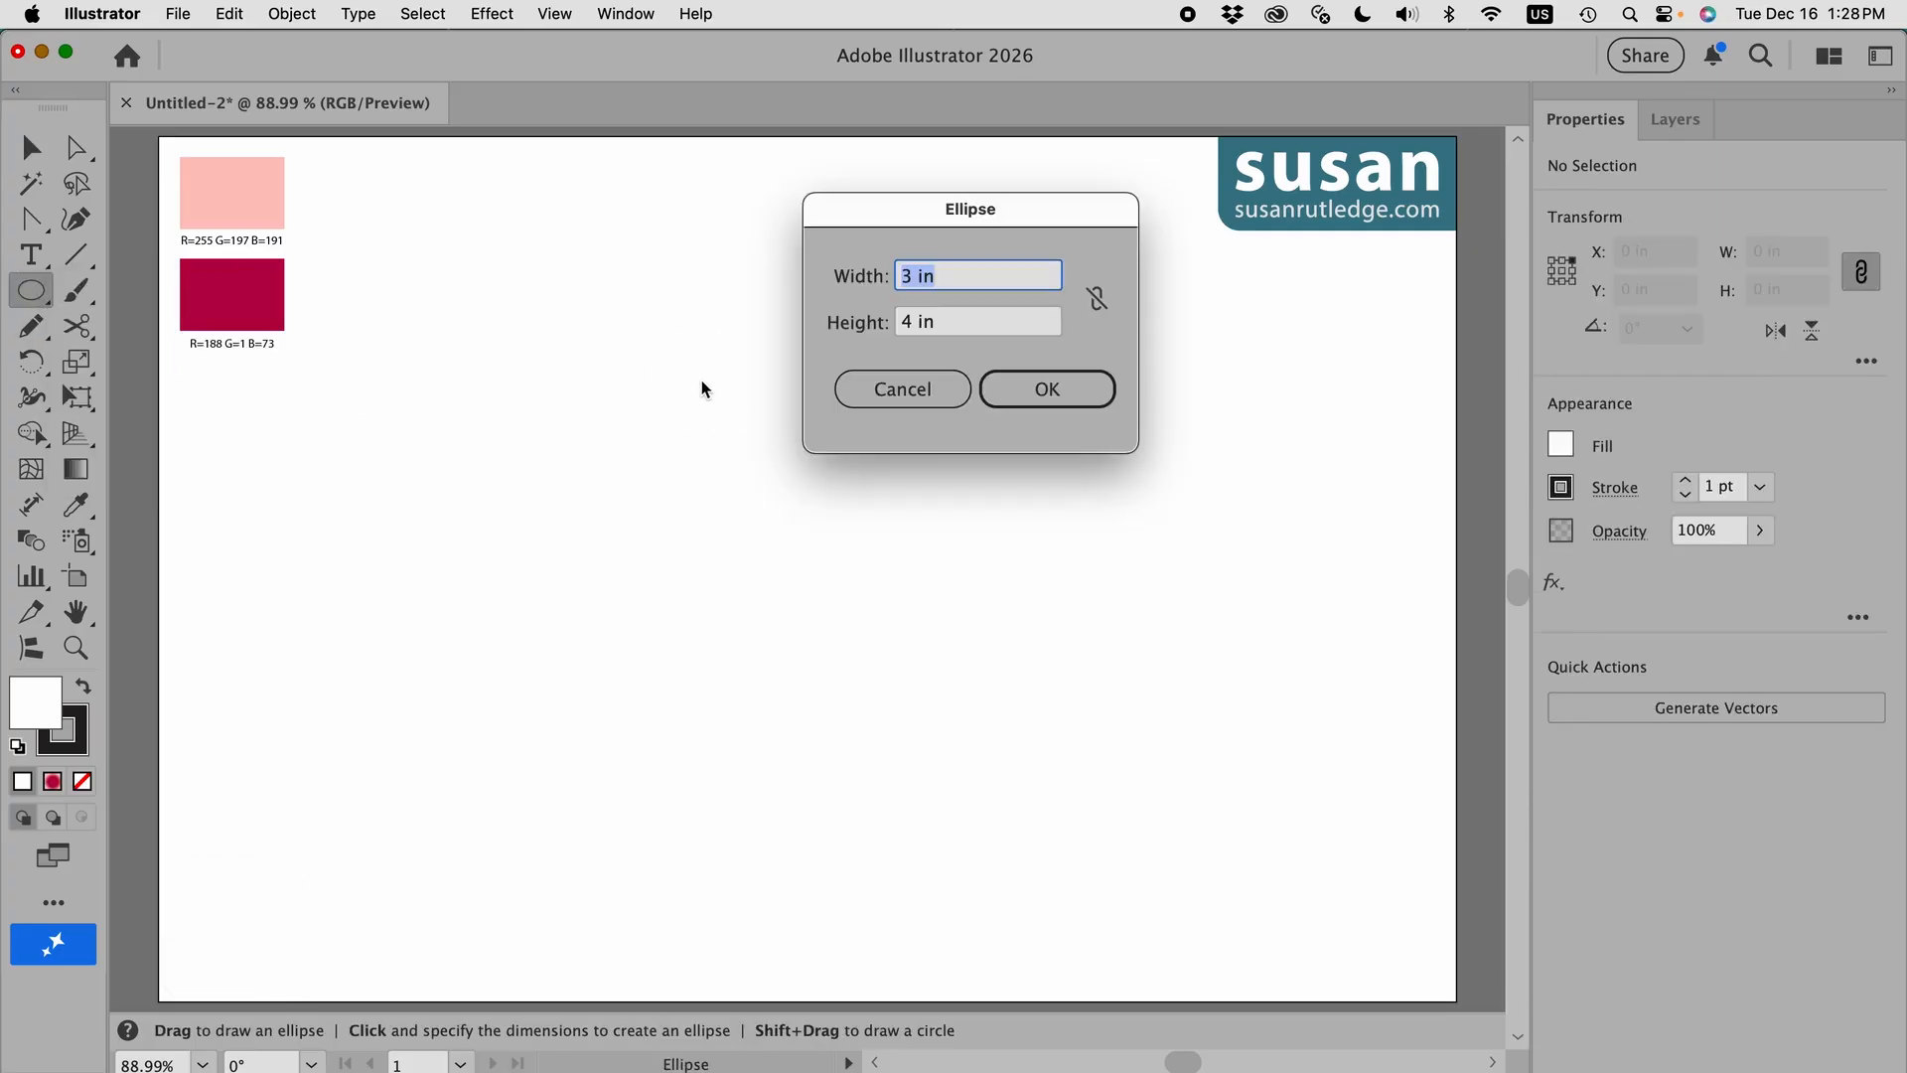
pyautogui.write('5')
pyautogui.press('Tab')
pyautogui.write('5')
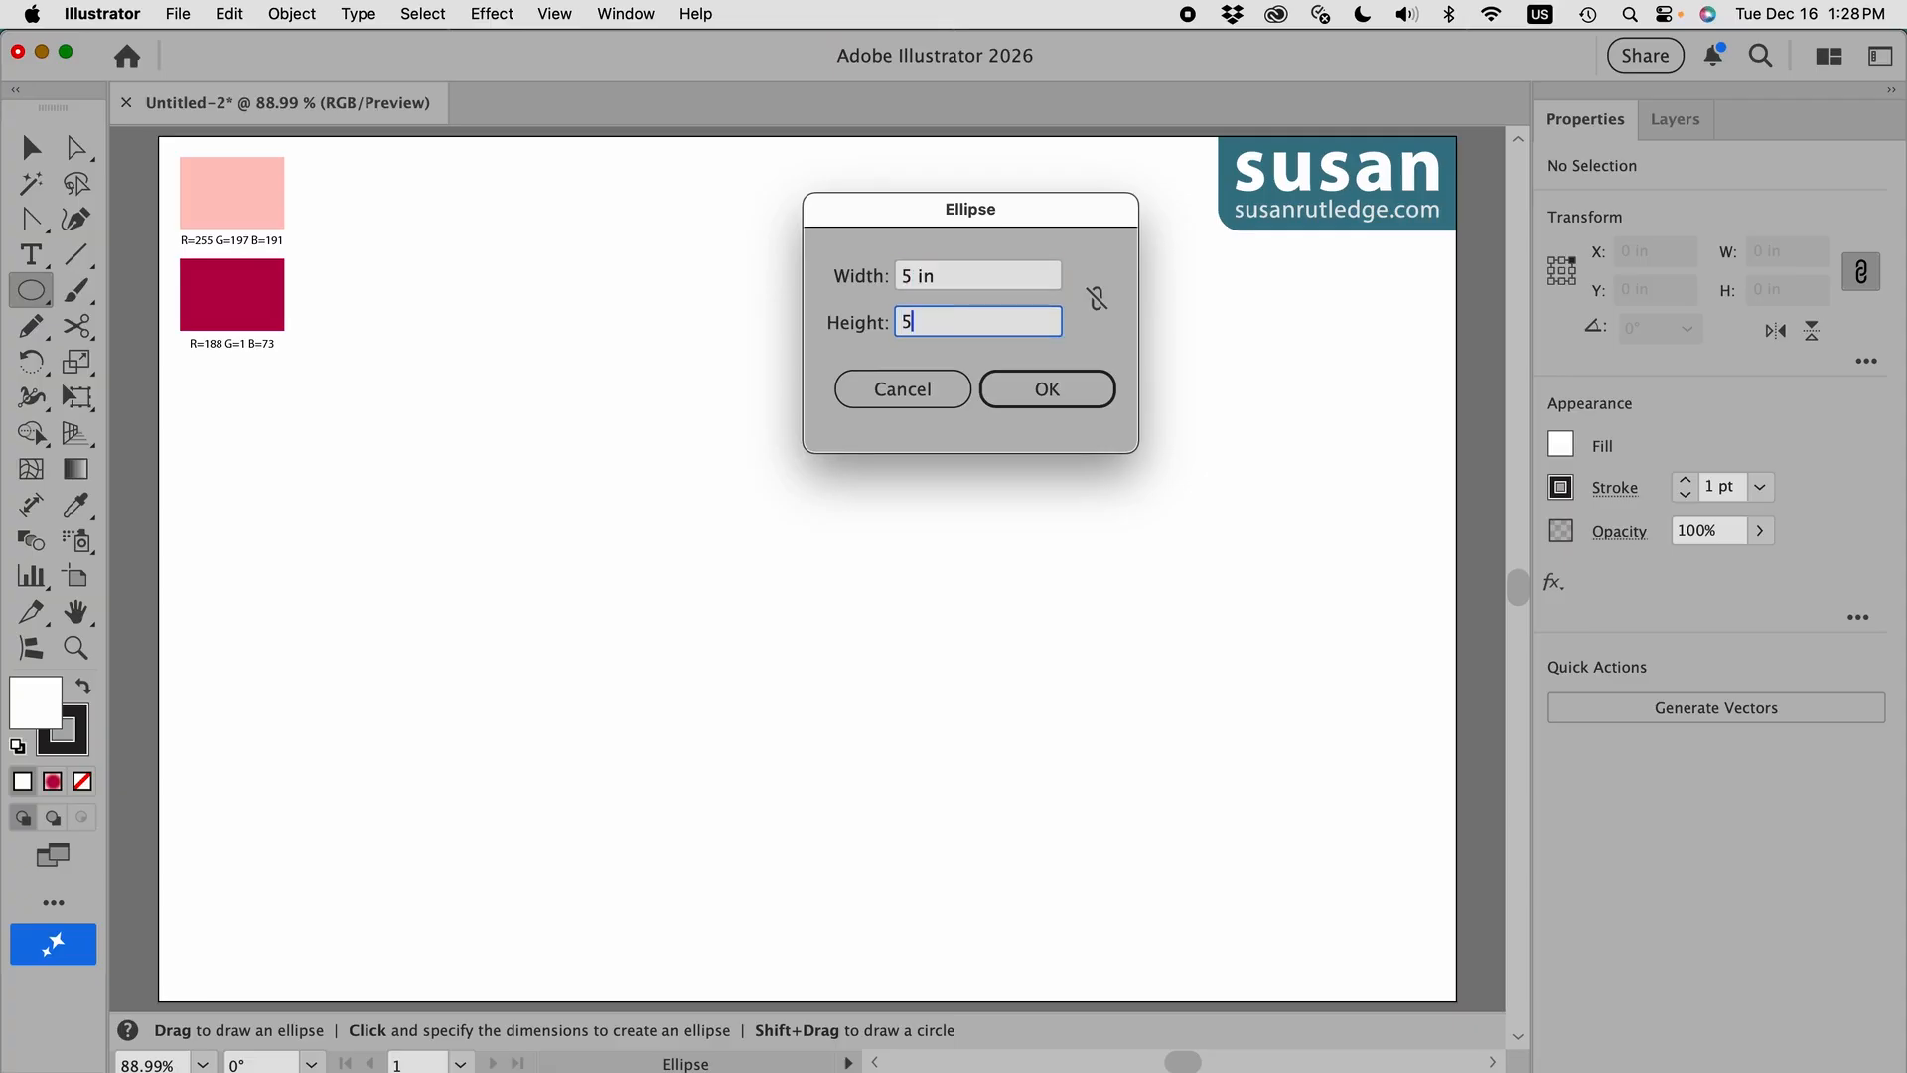
pyautogui.click(1044, 392)
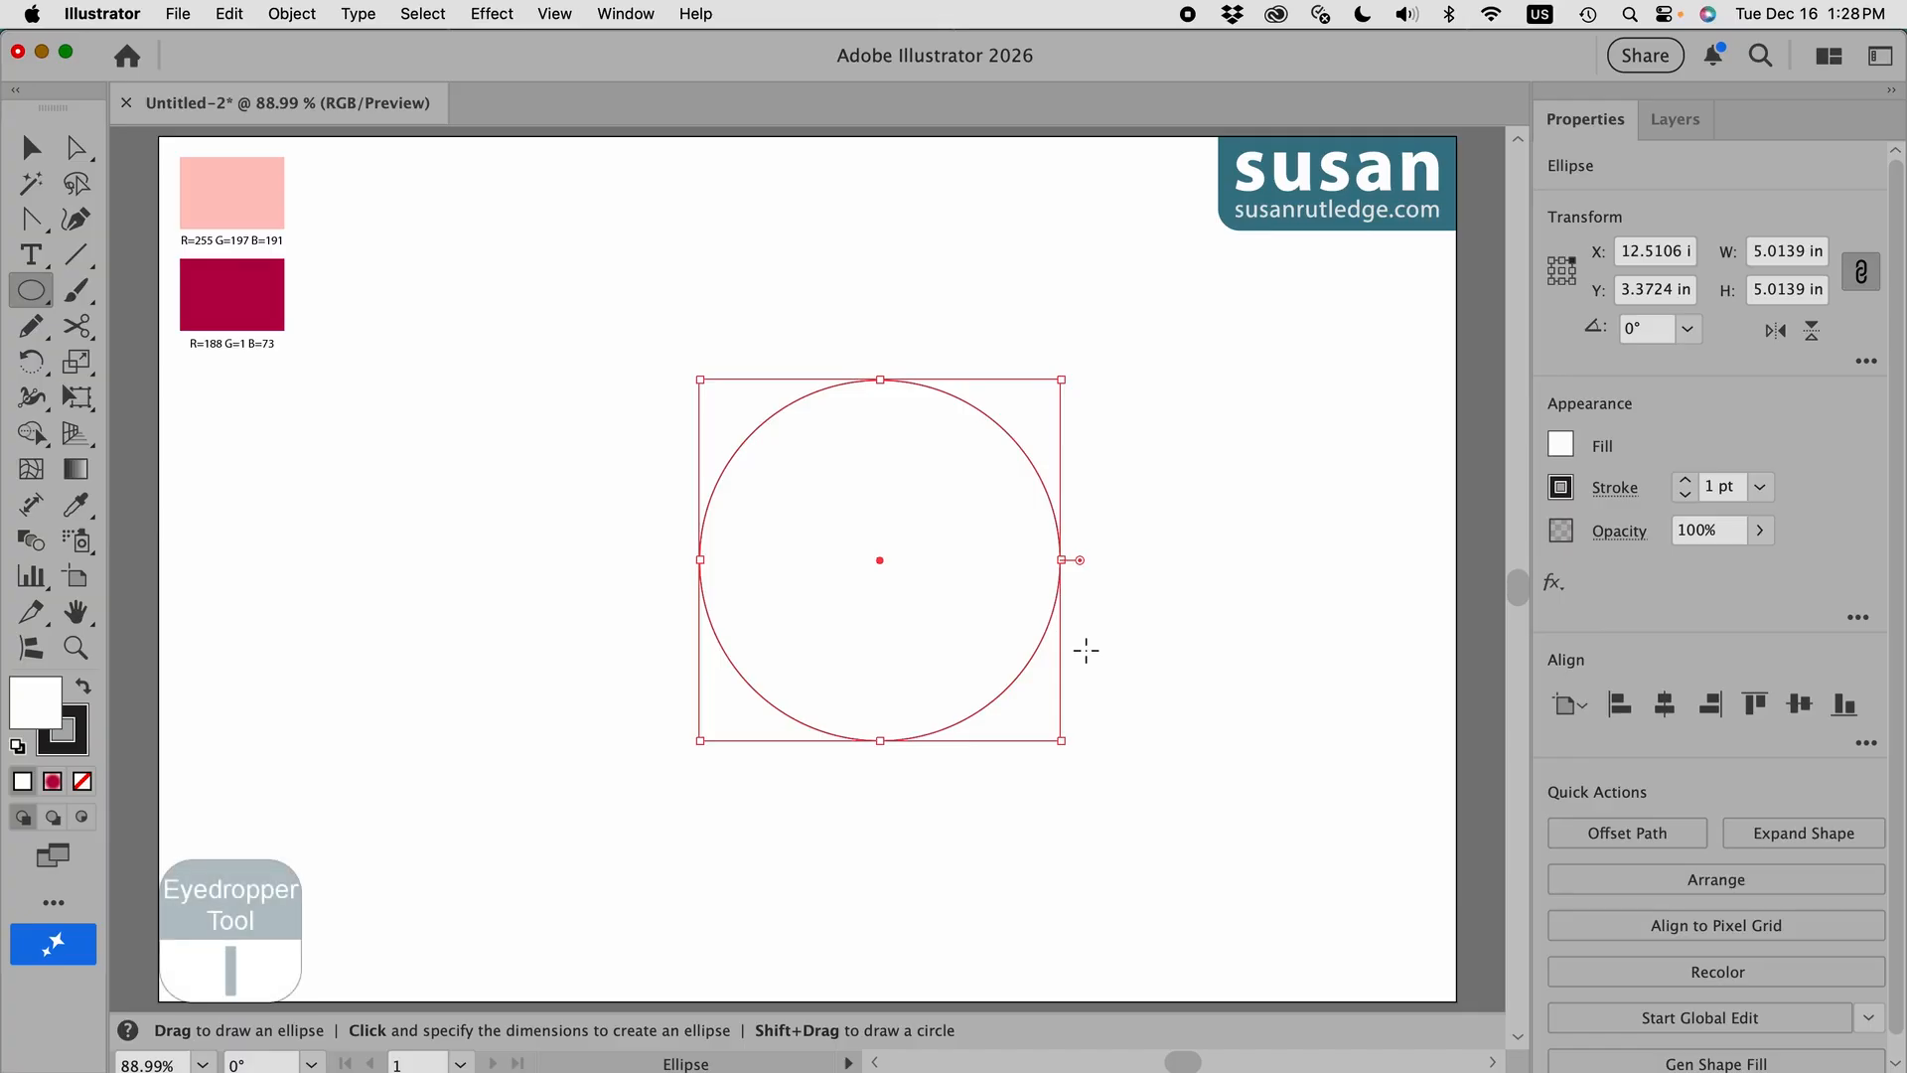
pyautogui.click(78, 509)
pyautogui.click(243, 209)
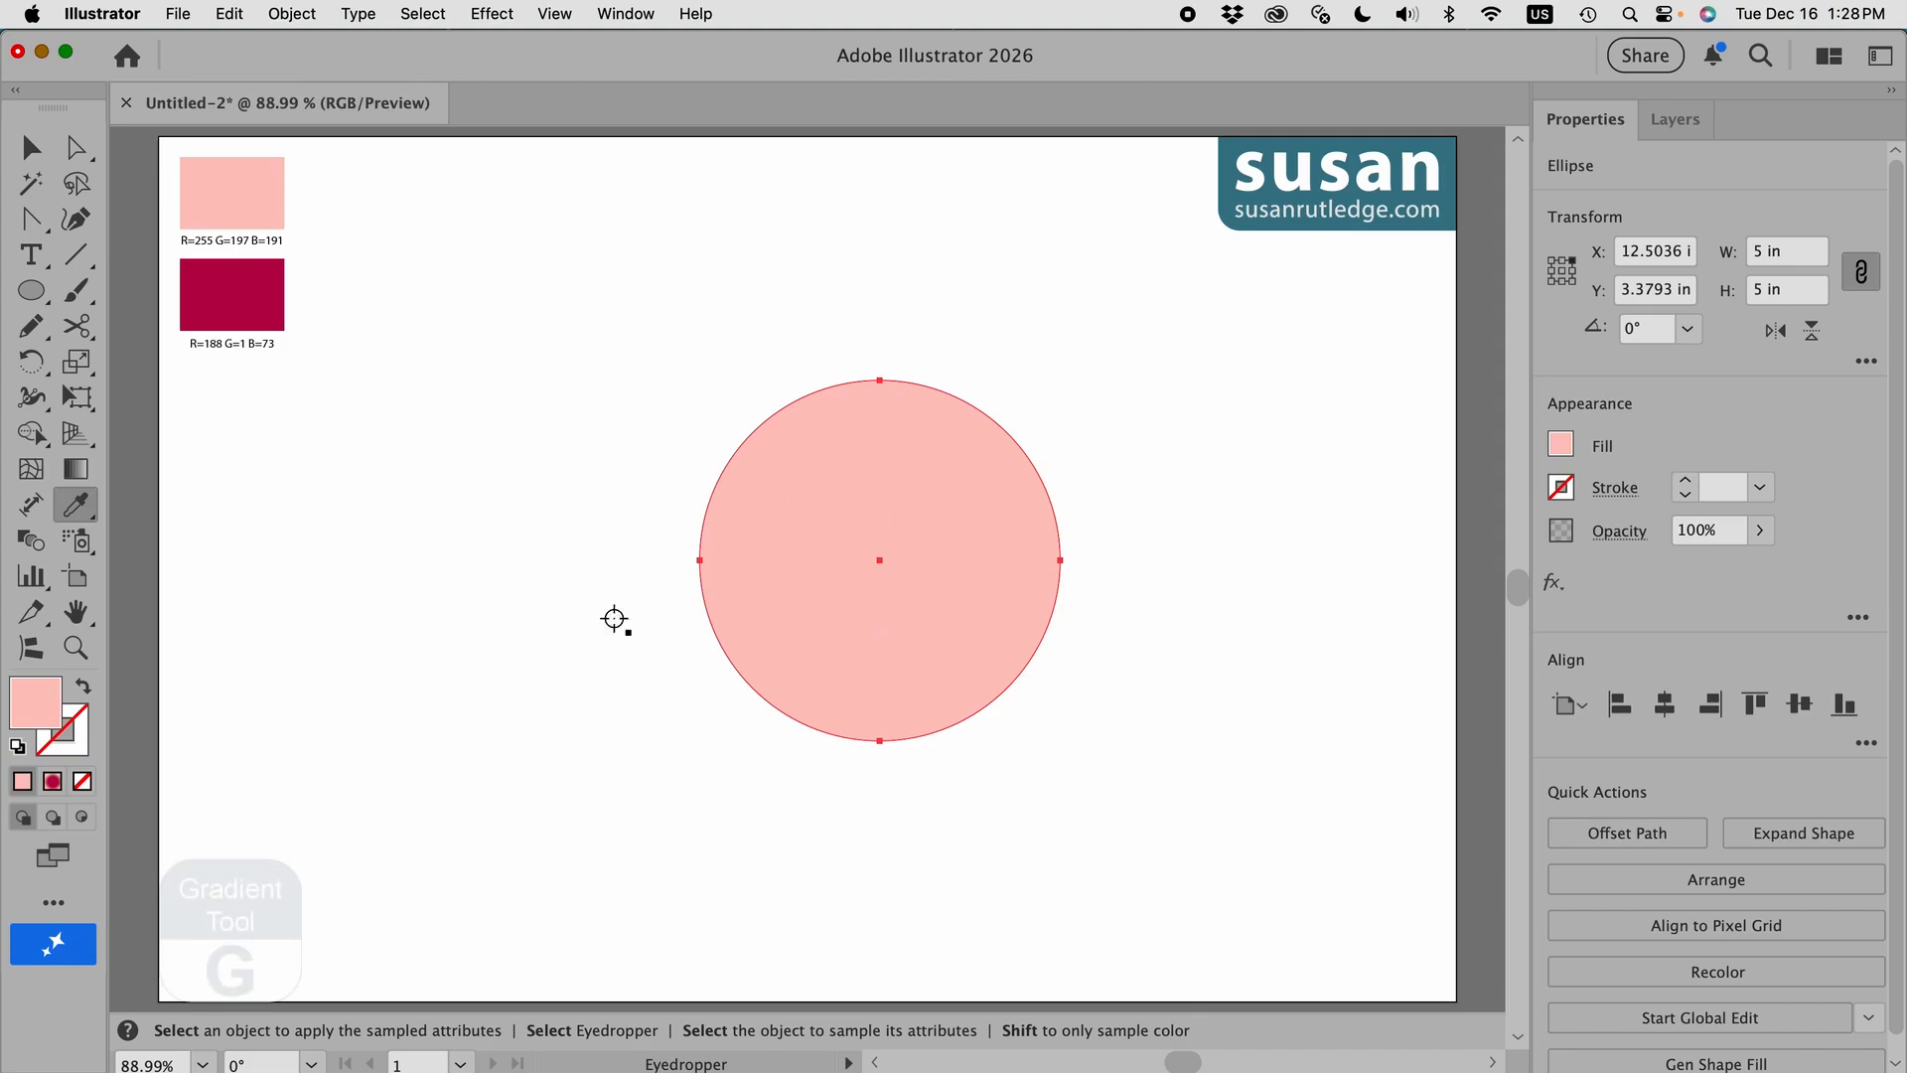
# Step: Apply a linear gradient to the circle and recolor its black end stop with the sampled dark red R=188 G=1 B=73 swatch
pyautogui.doubleClick(78, 473)
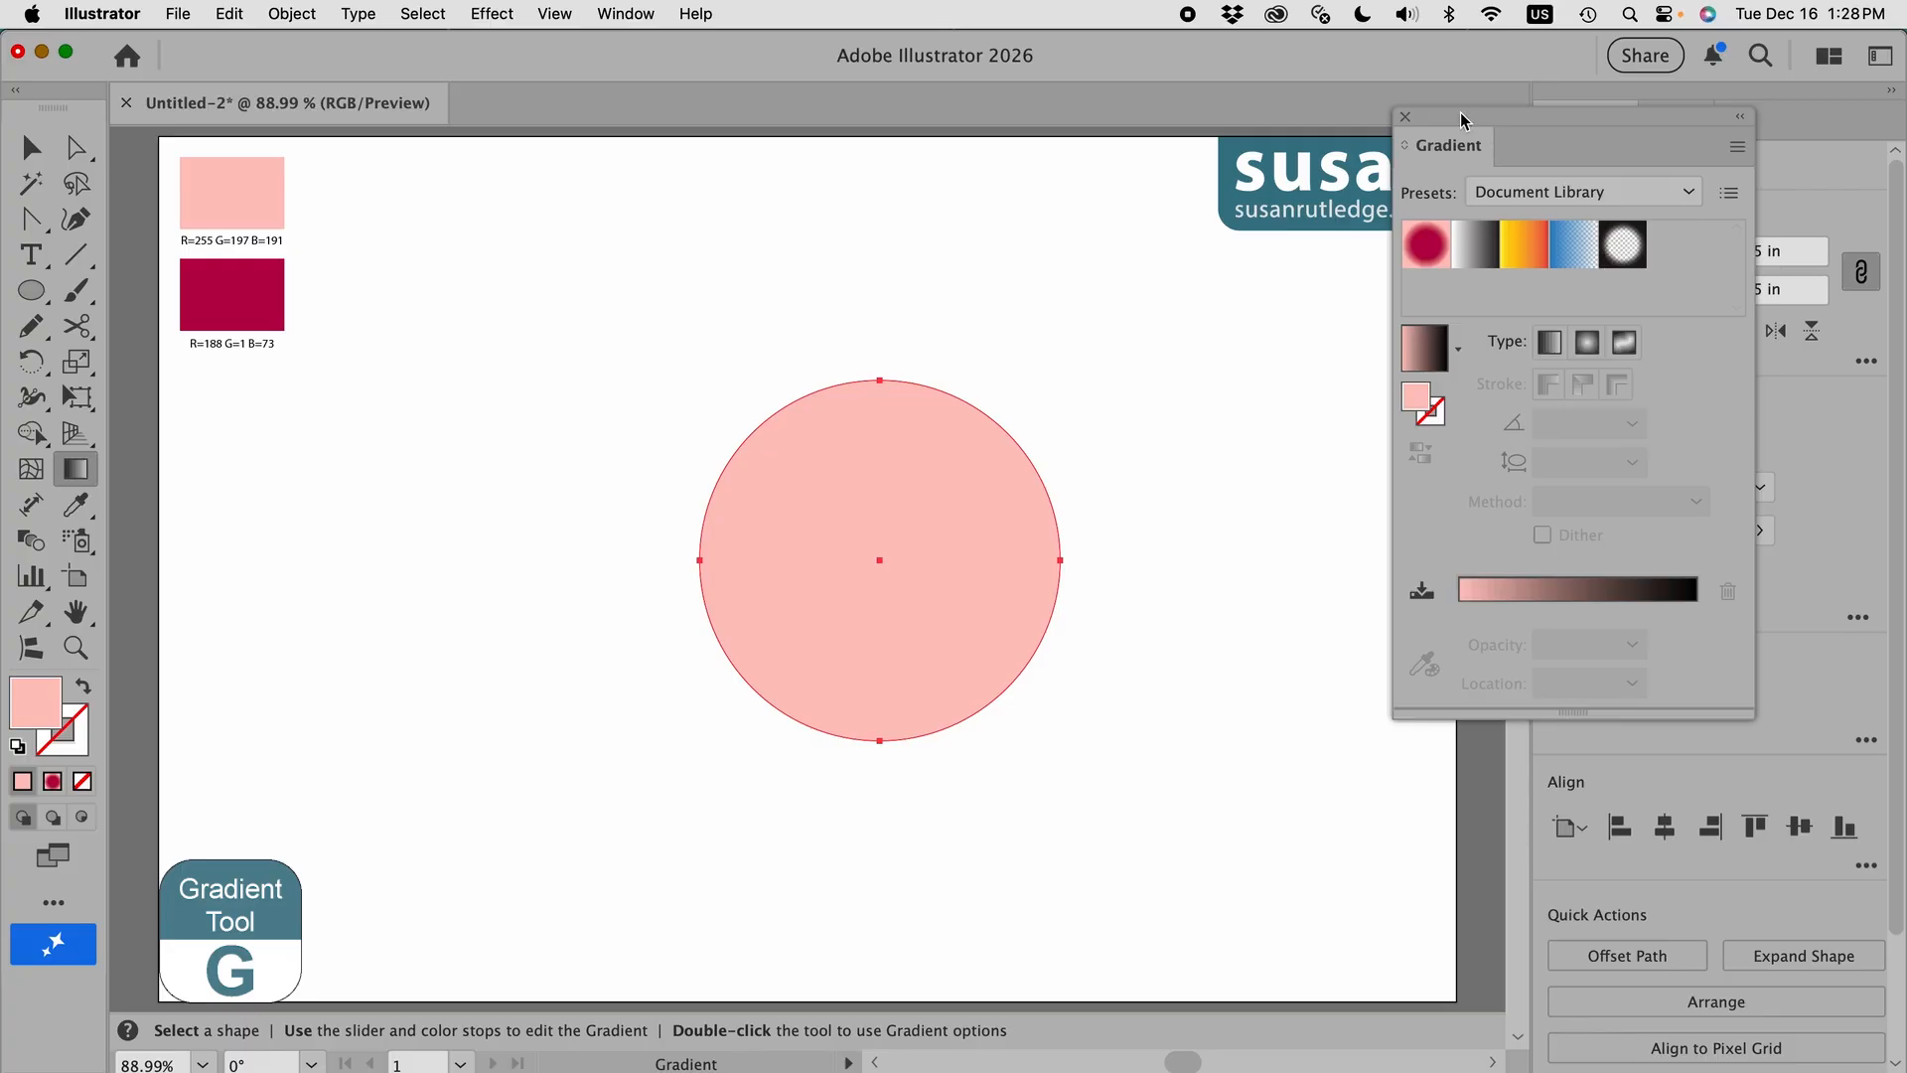
pyautogui.moveTo(1465, 123); pyautogui.dragTo(1232, 262)
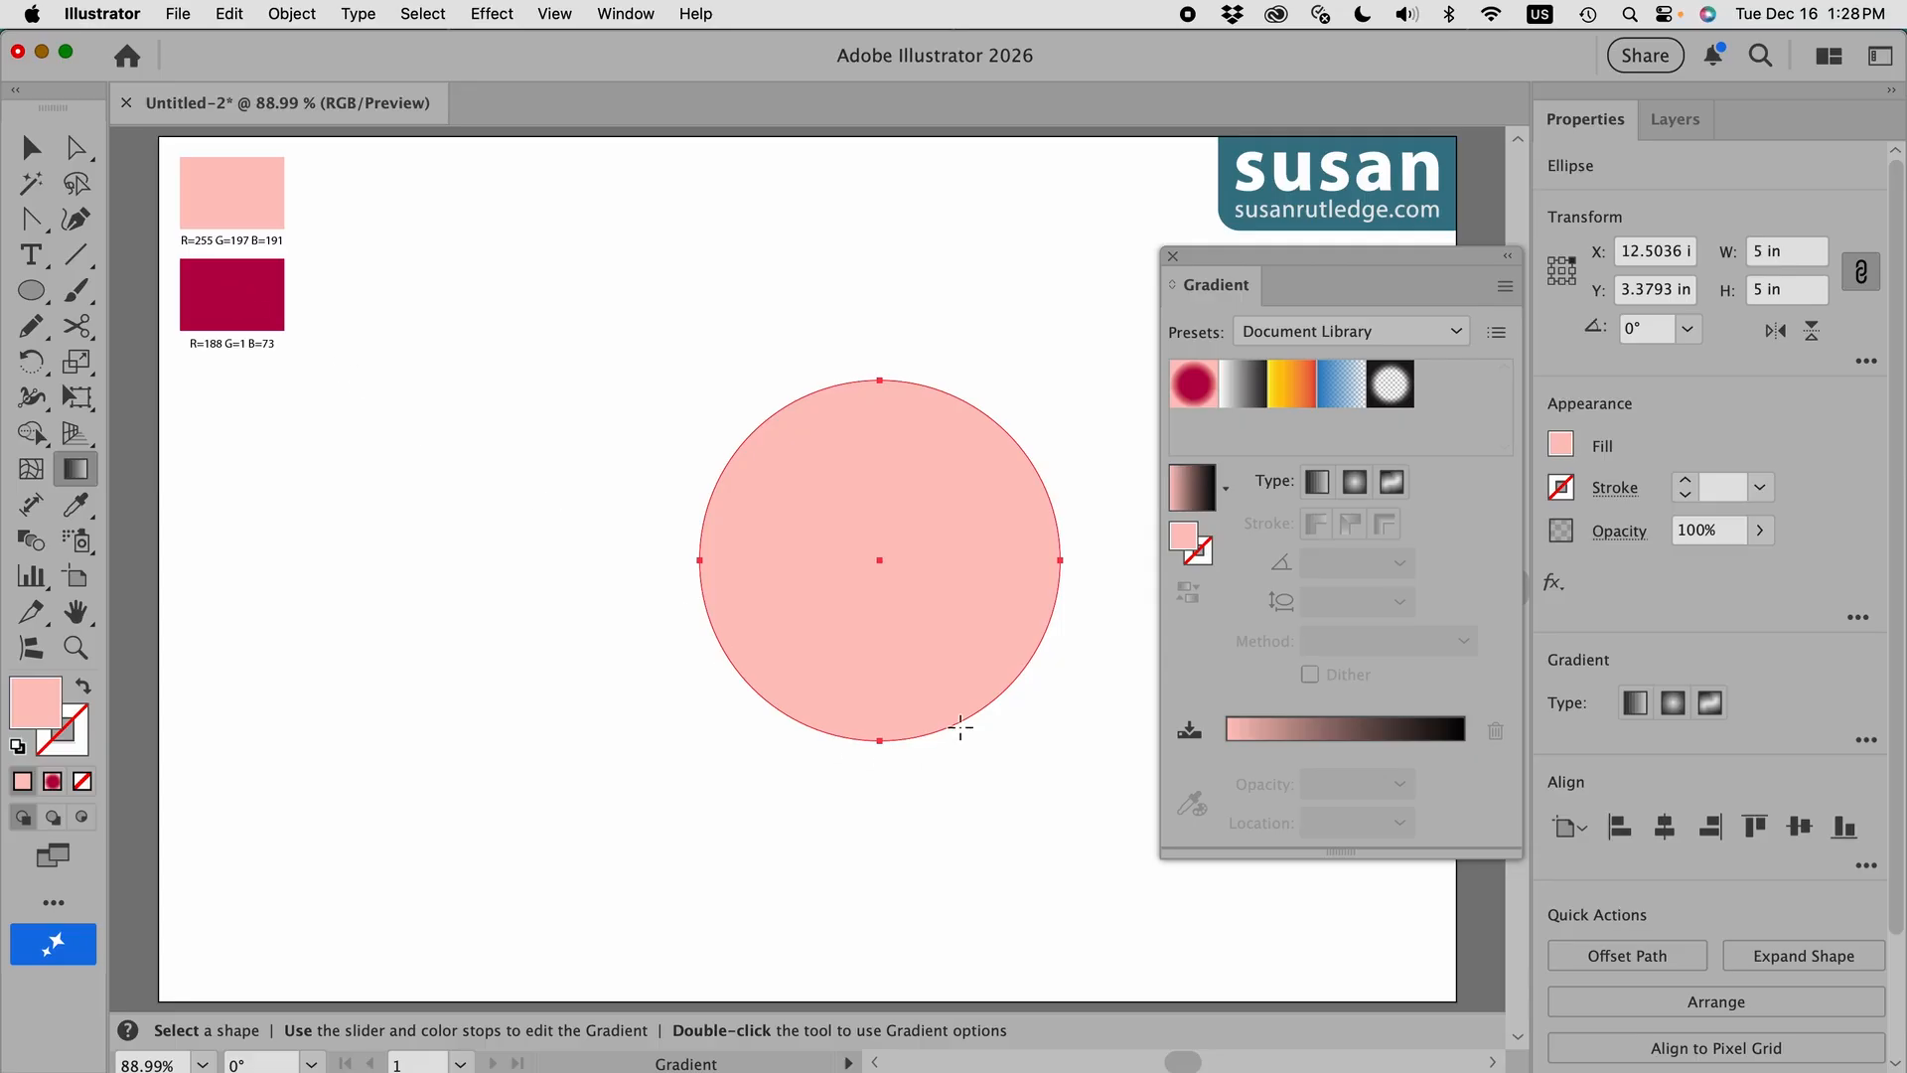
pyautogui.click(1233, 753)
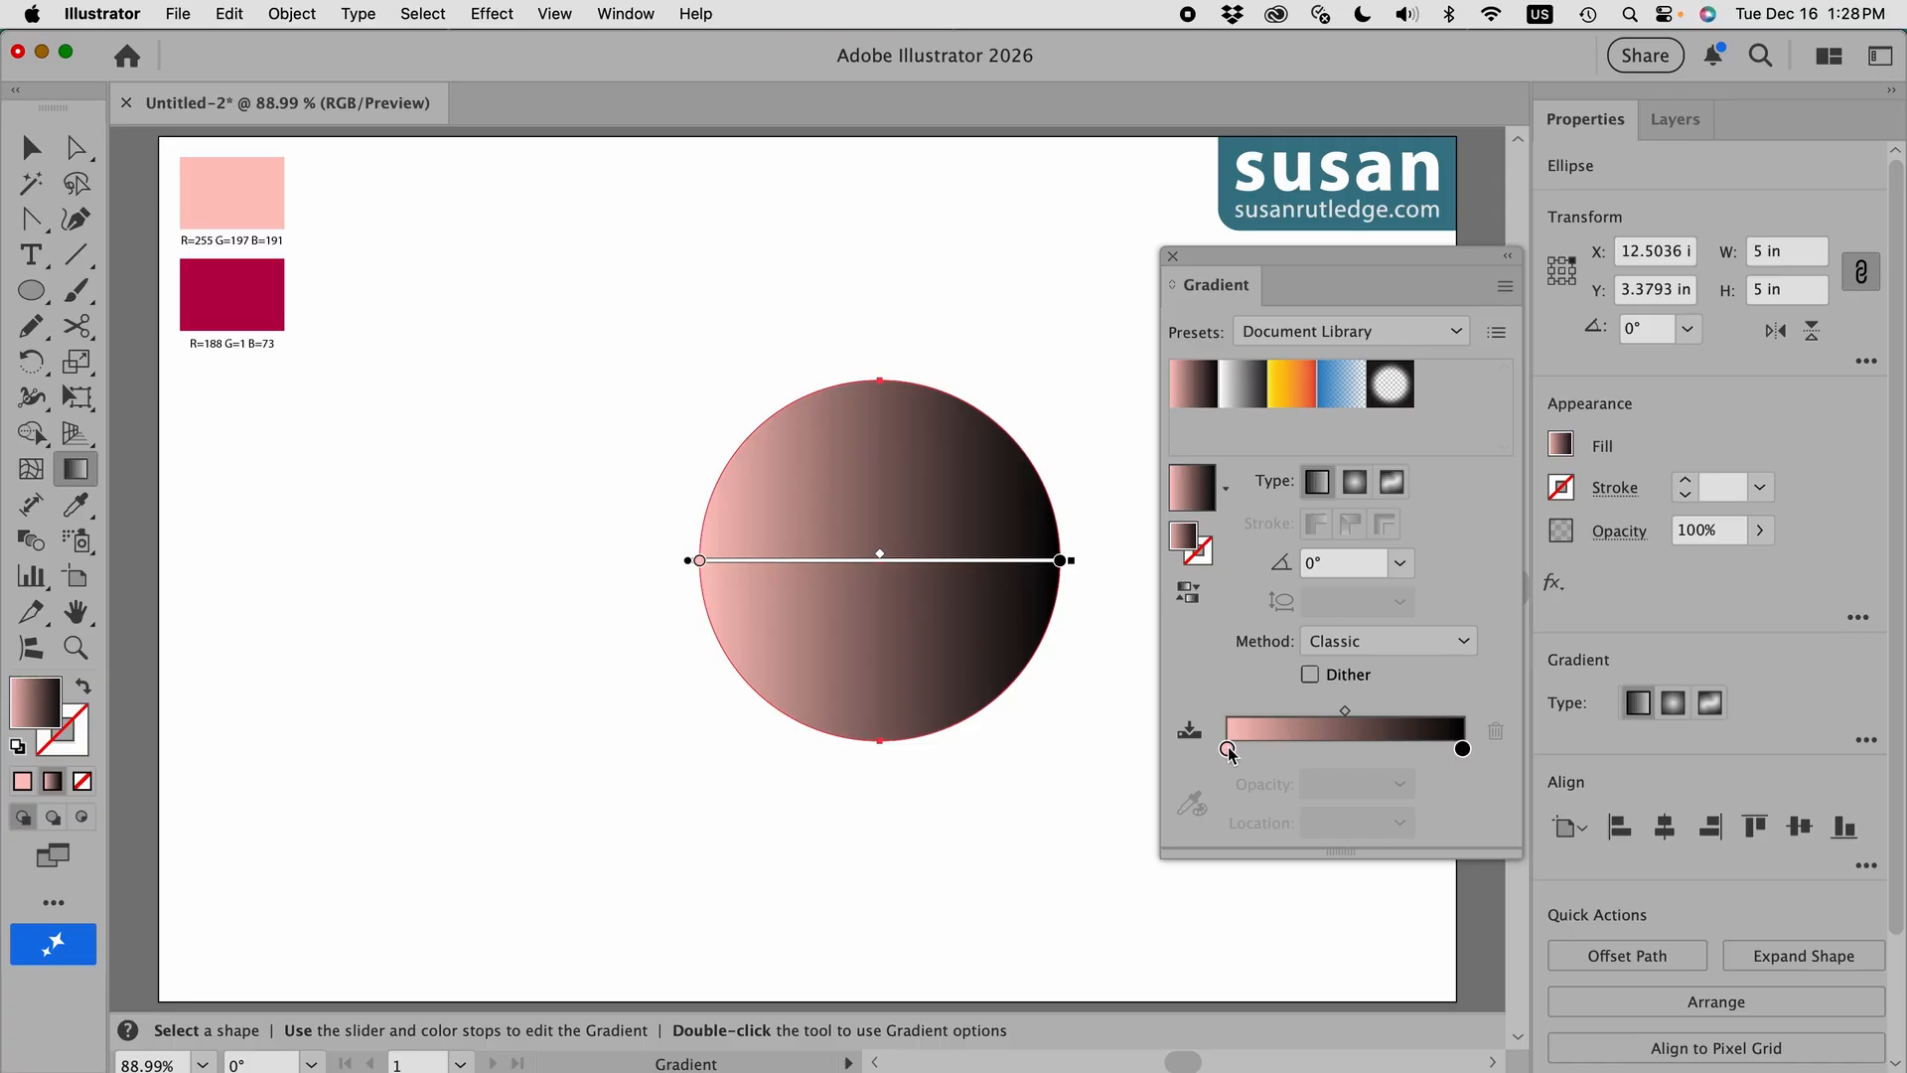
pyautogui.click(1463, 750)
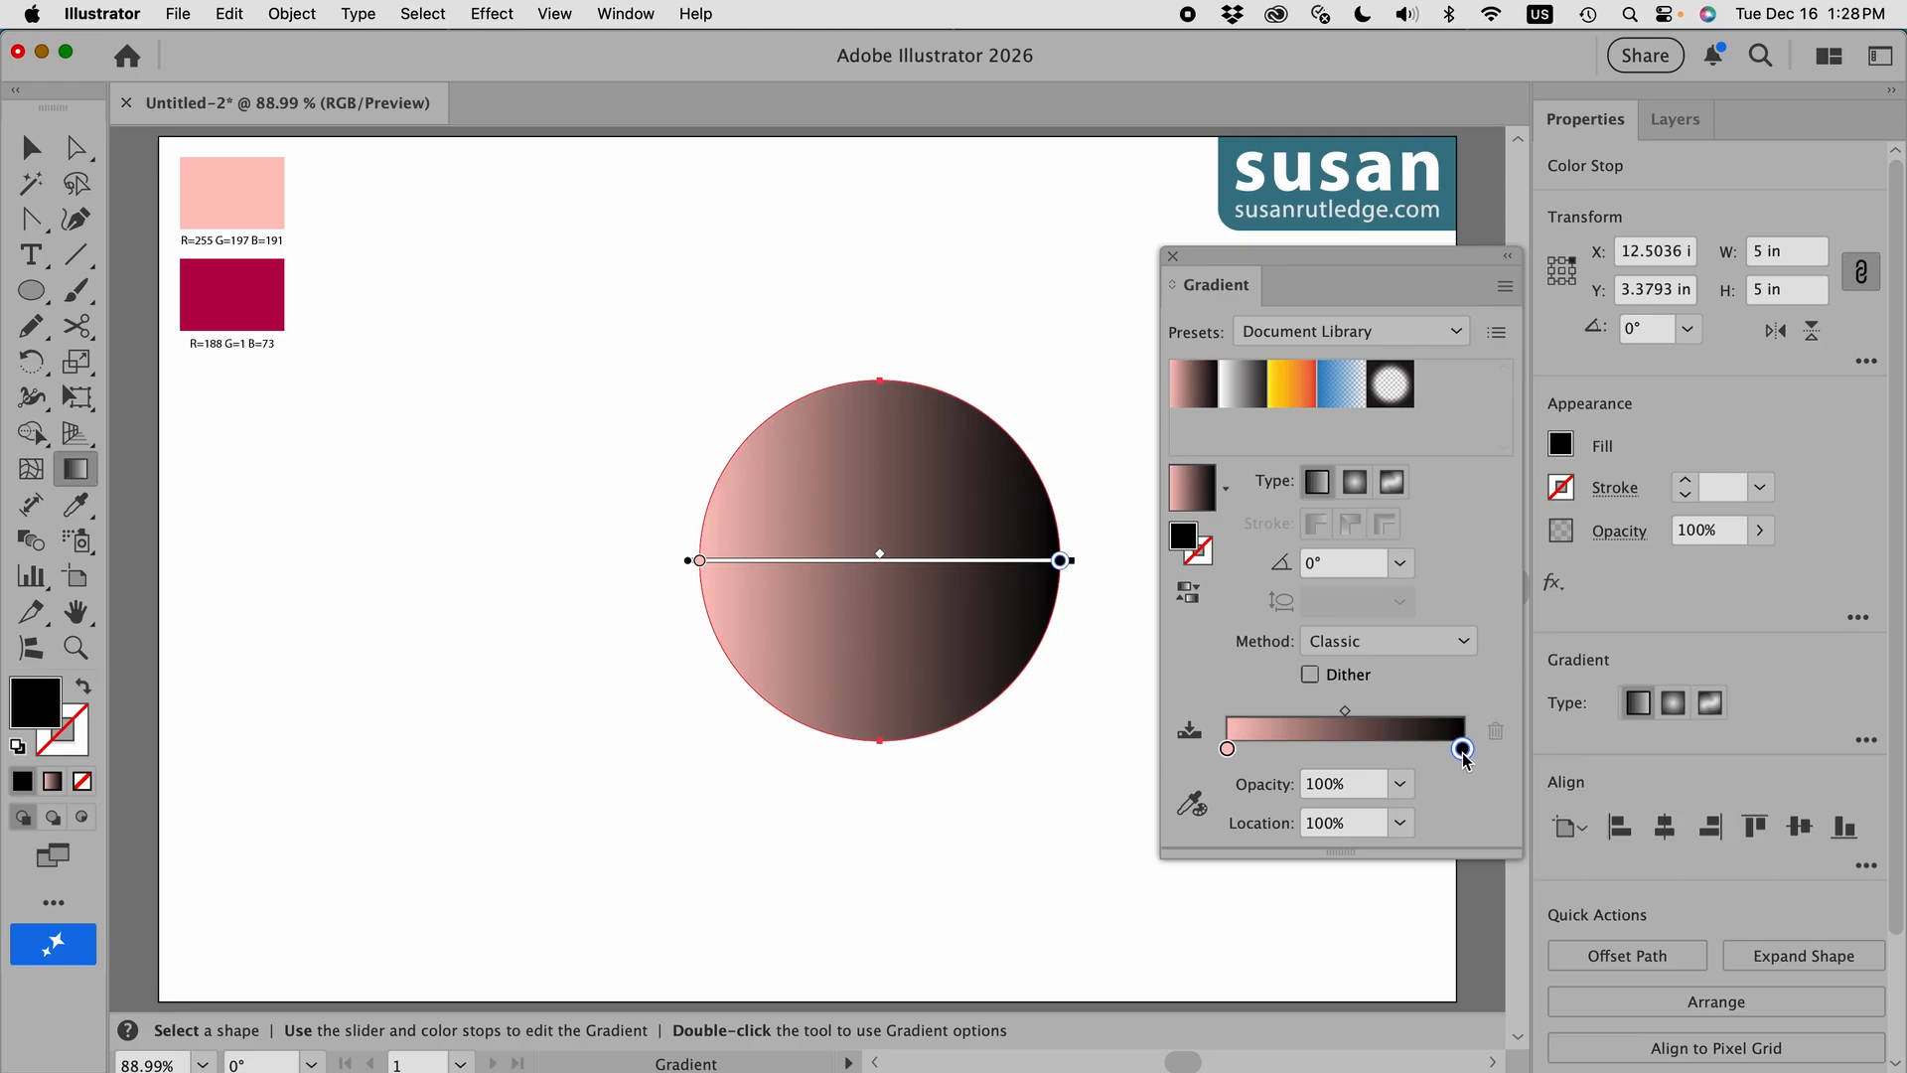
pyautogui.click(1193, 804)
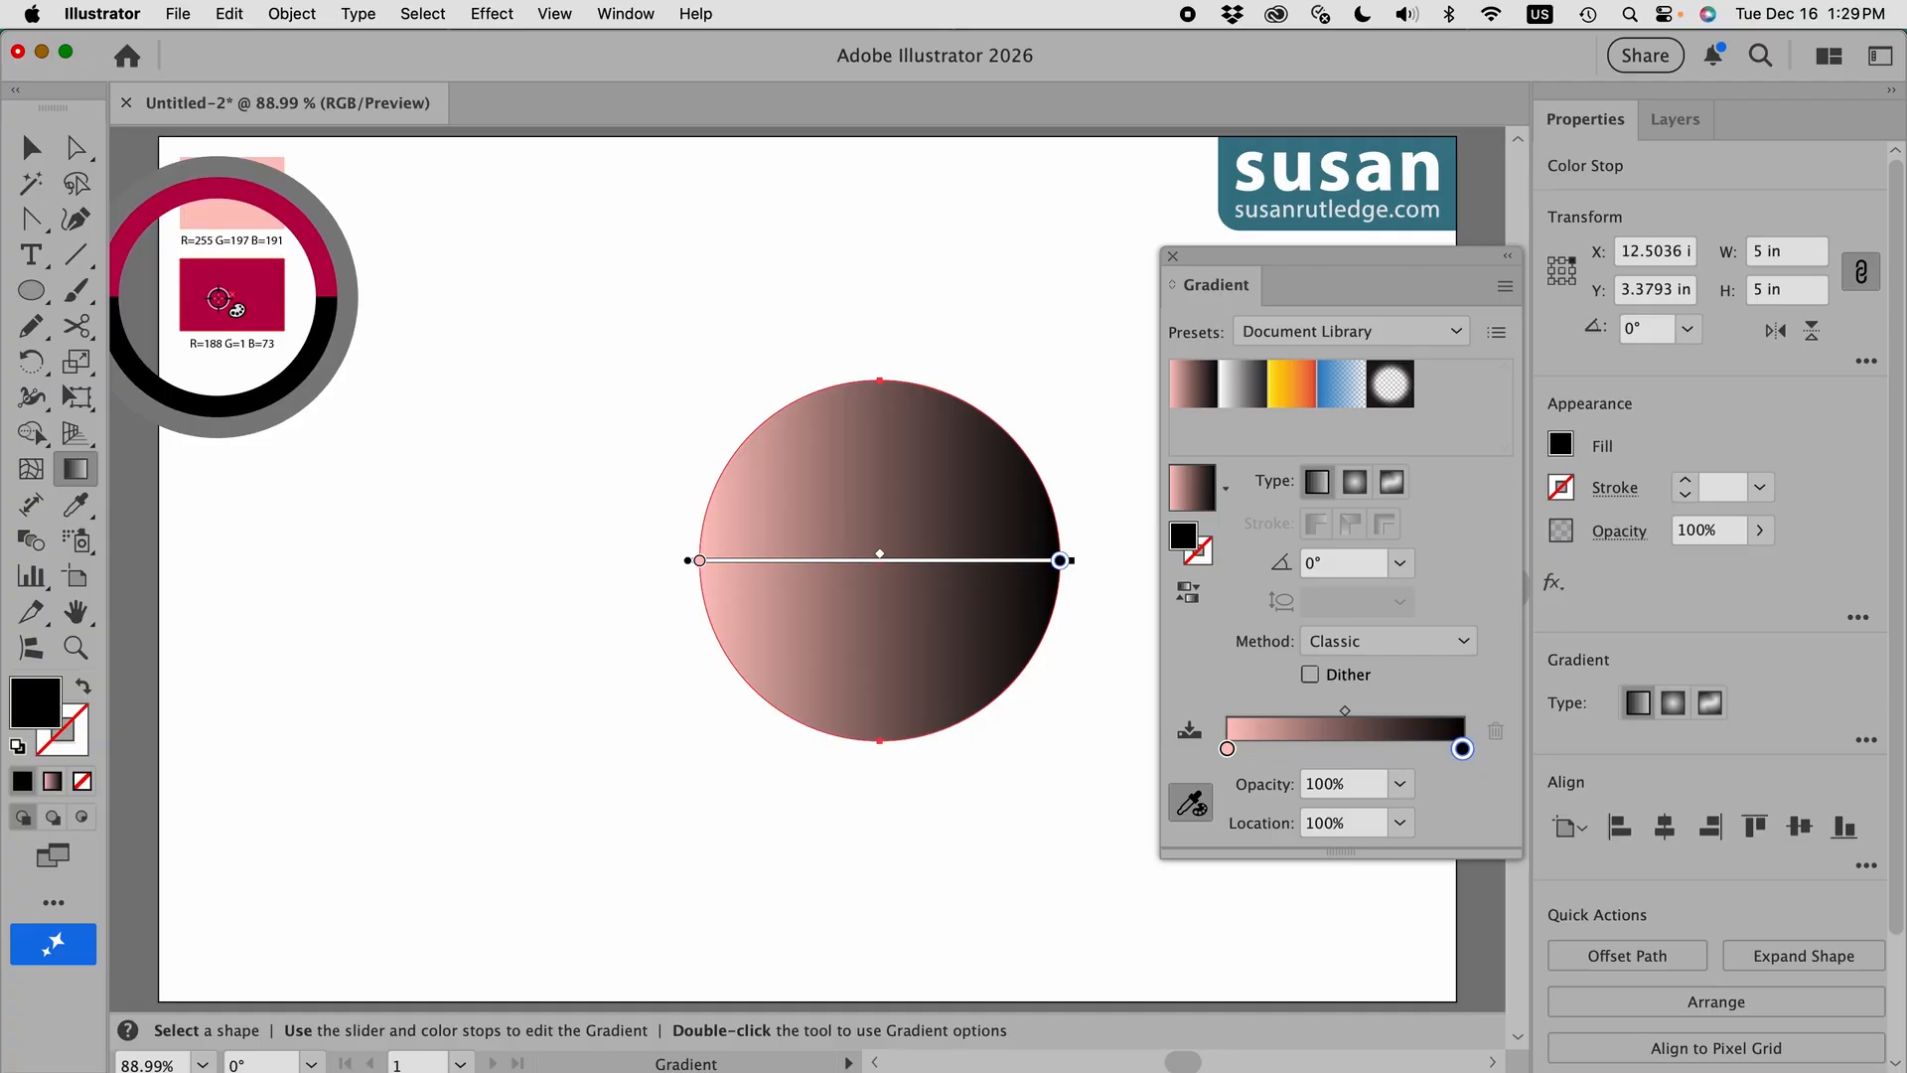
pyautogui.click(234, 298)
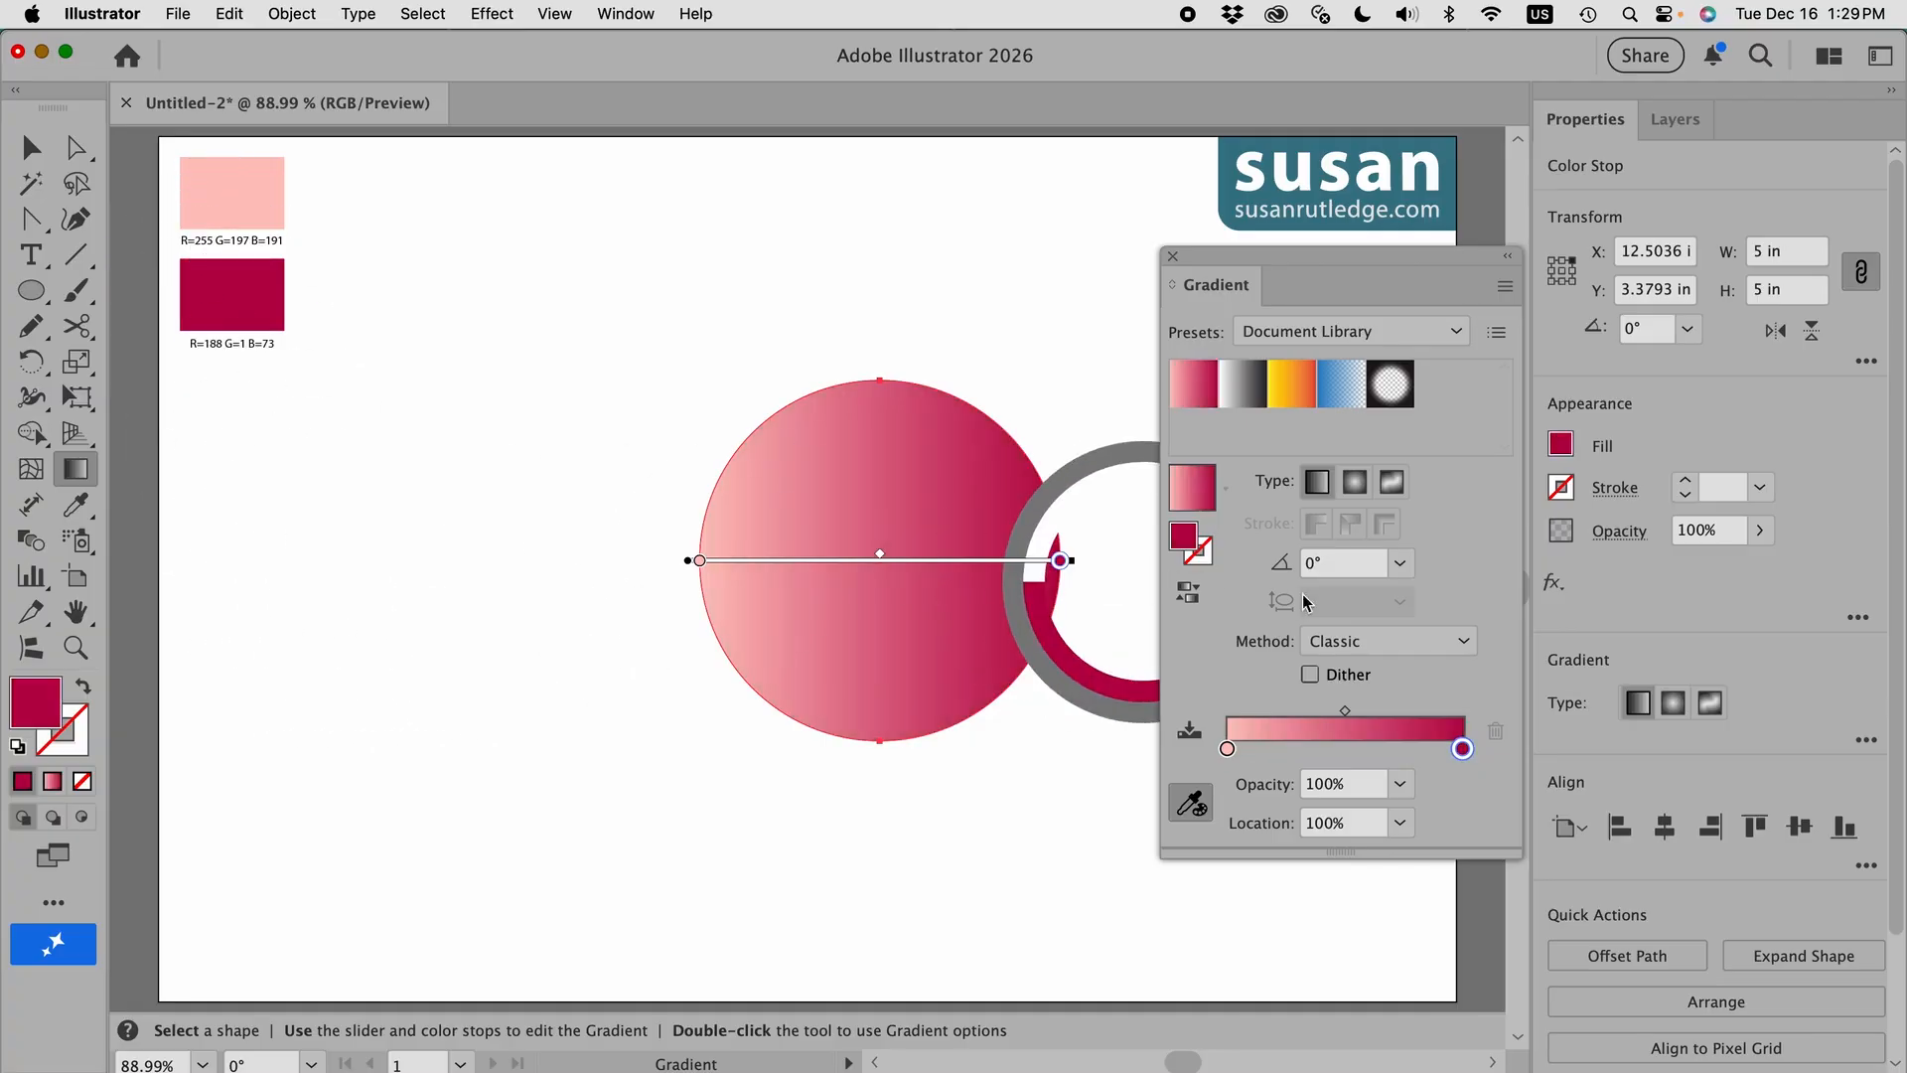
# Step: Turn the circle's fill into a reversed radial gradient with dark red at the center and the midpoint shifted outward toward the edge
pyautogui.click(1356, 485)
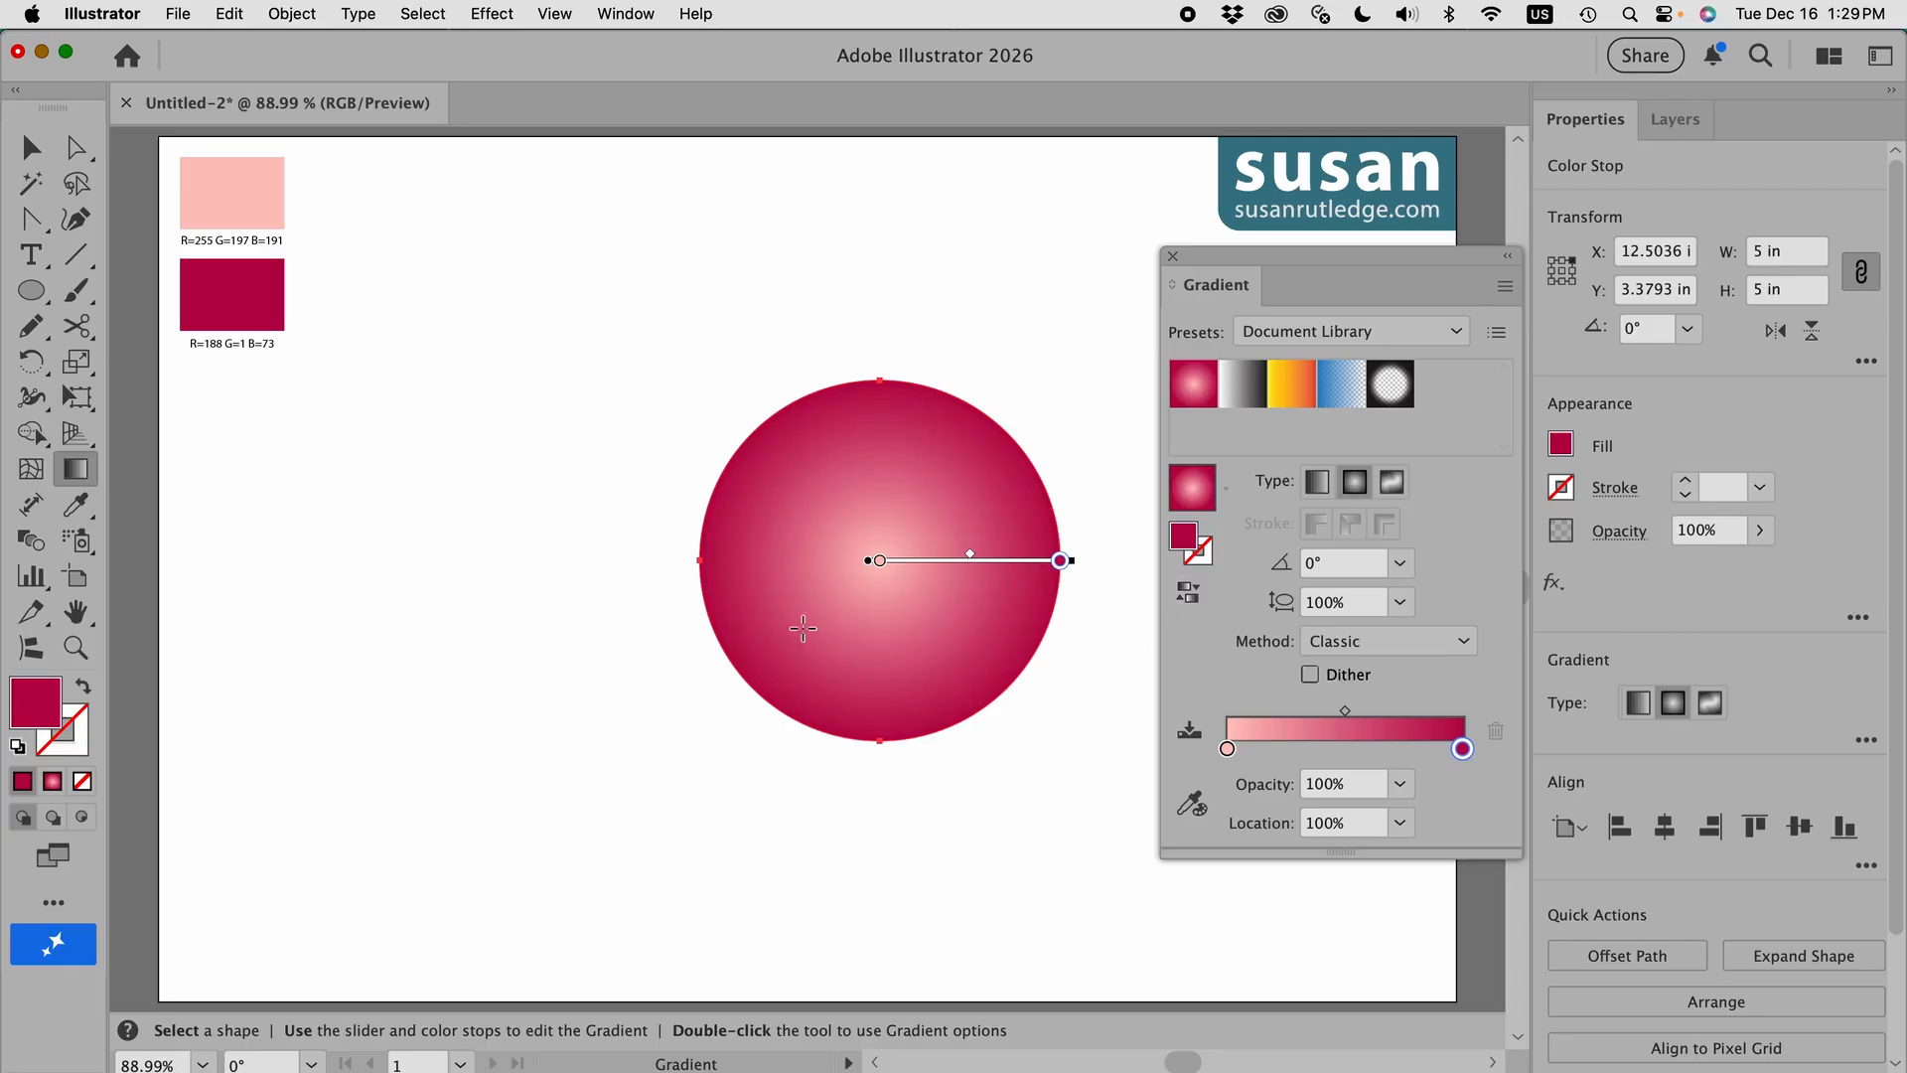
pyautogui.click(1193, 603)
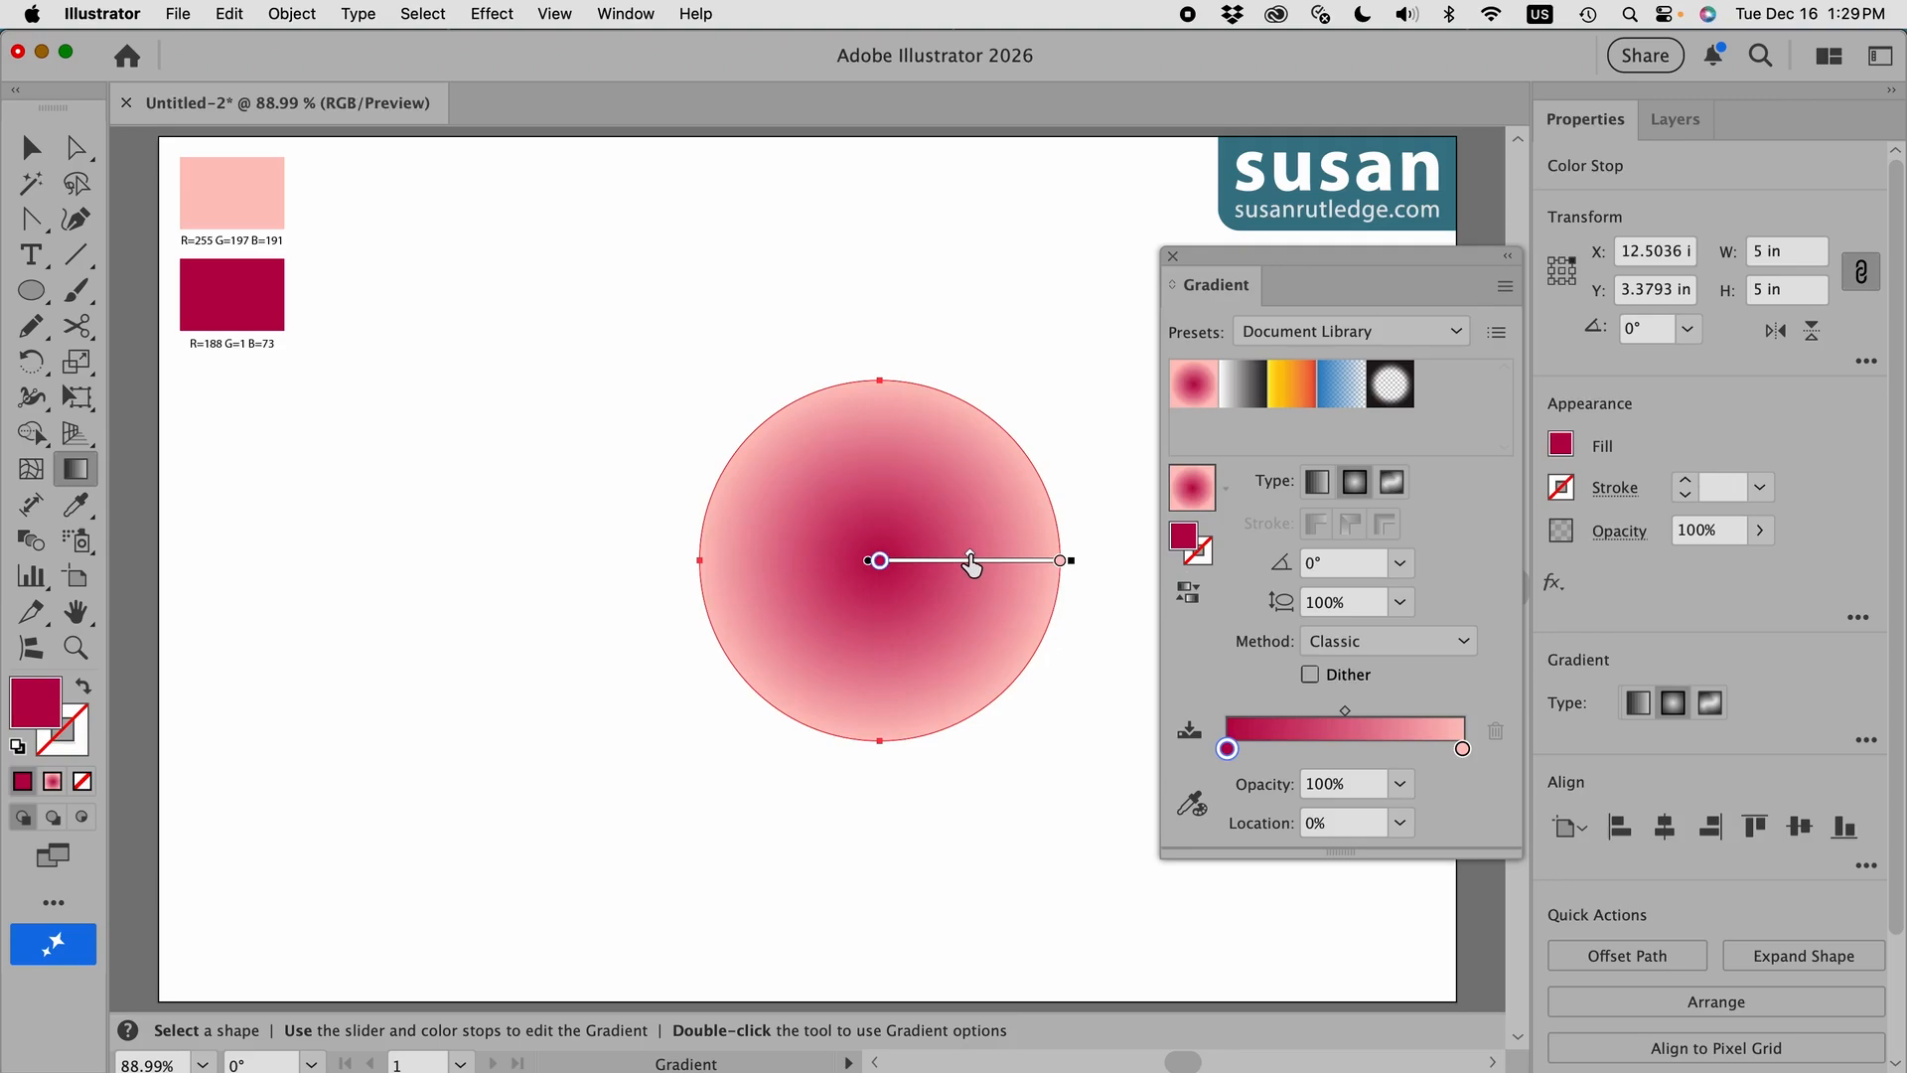
pyautogui.moveTo(985, 562); pyautogui.dragTo(1023, 566)
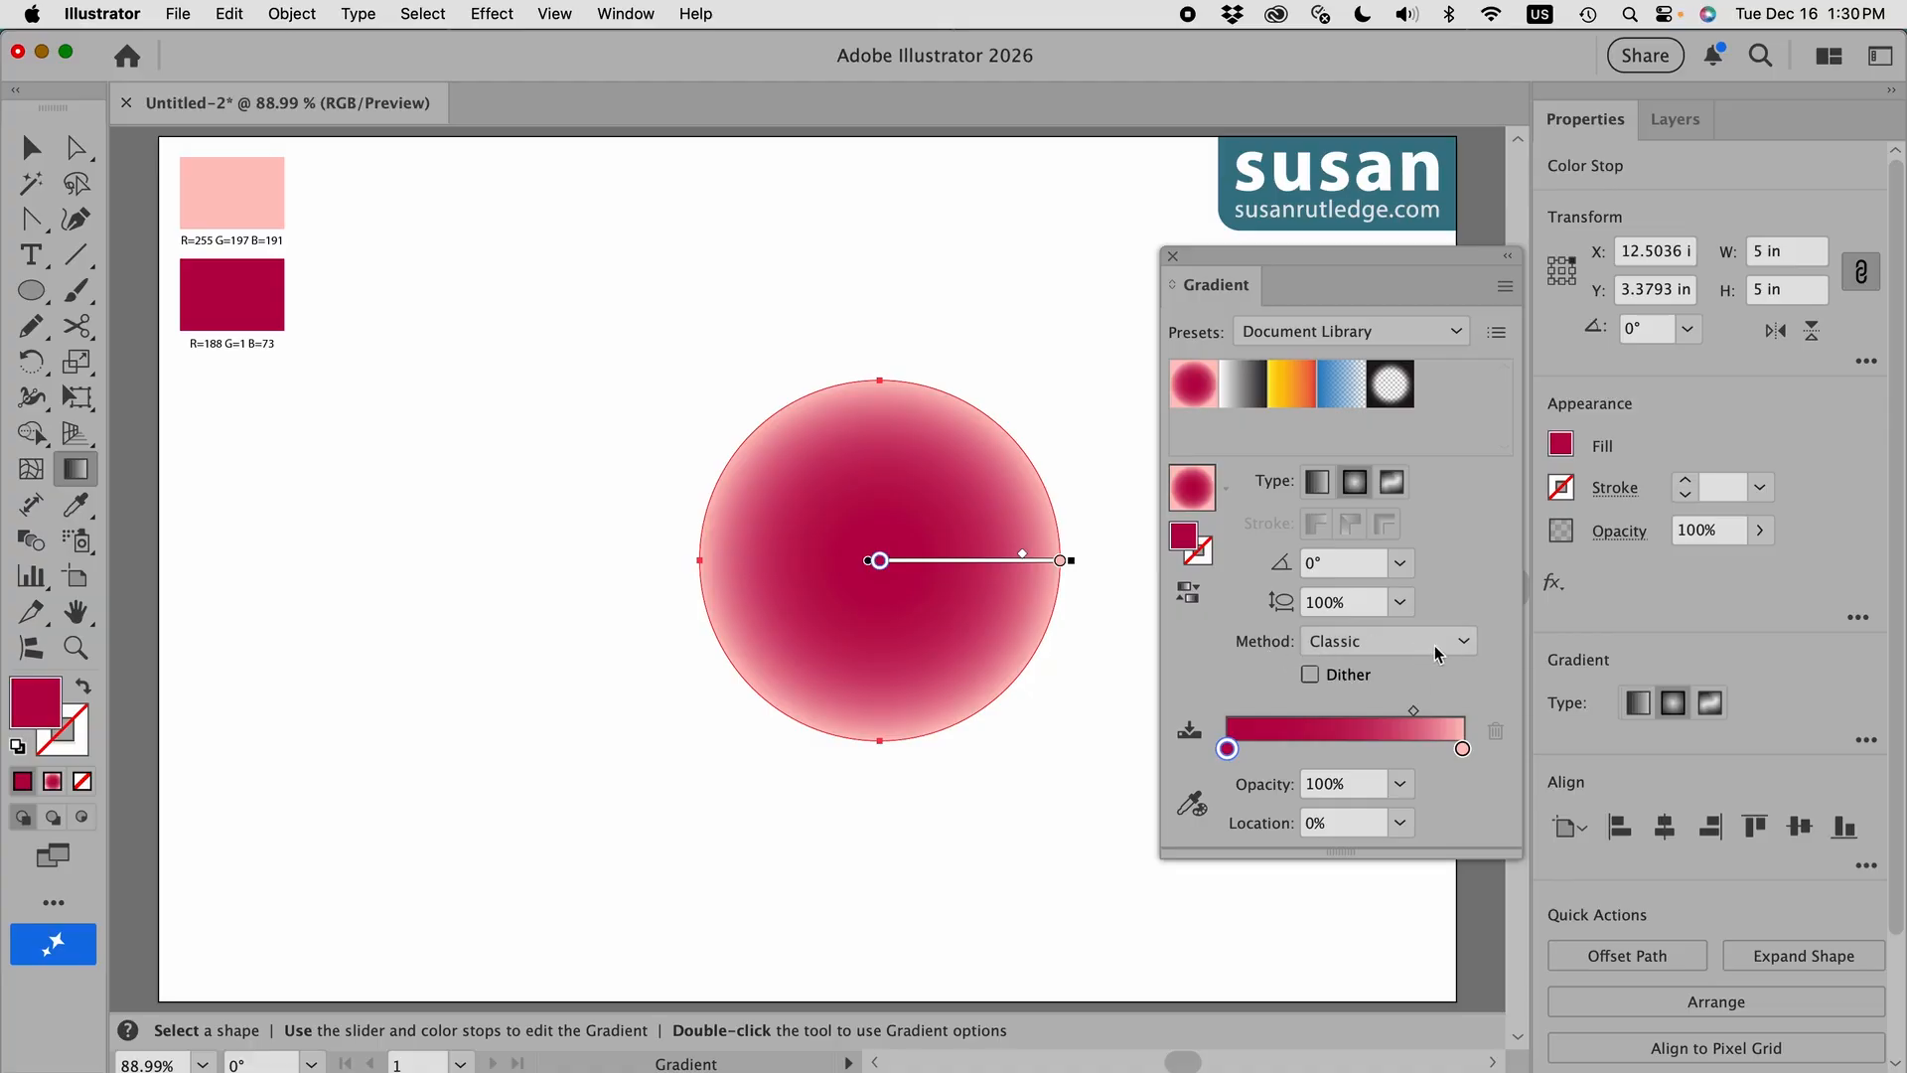
# Step: Set the gradient method to Perceptual and close the gradient settings
pyautogui.click(1462, 641)
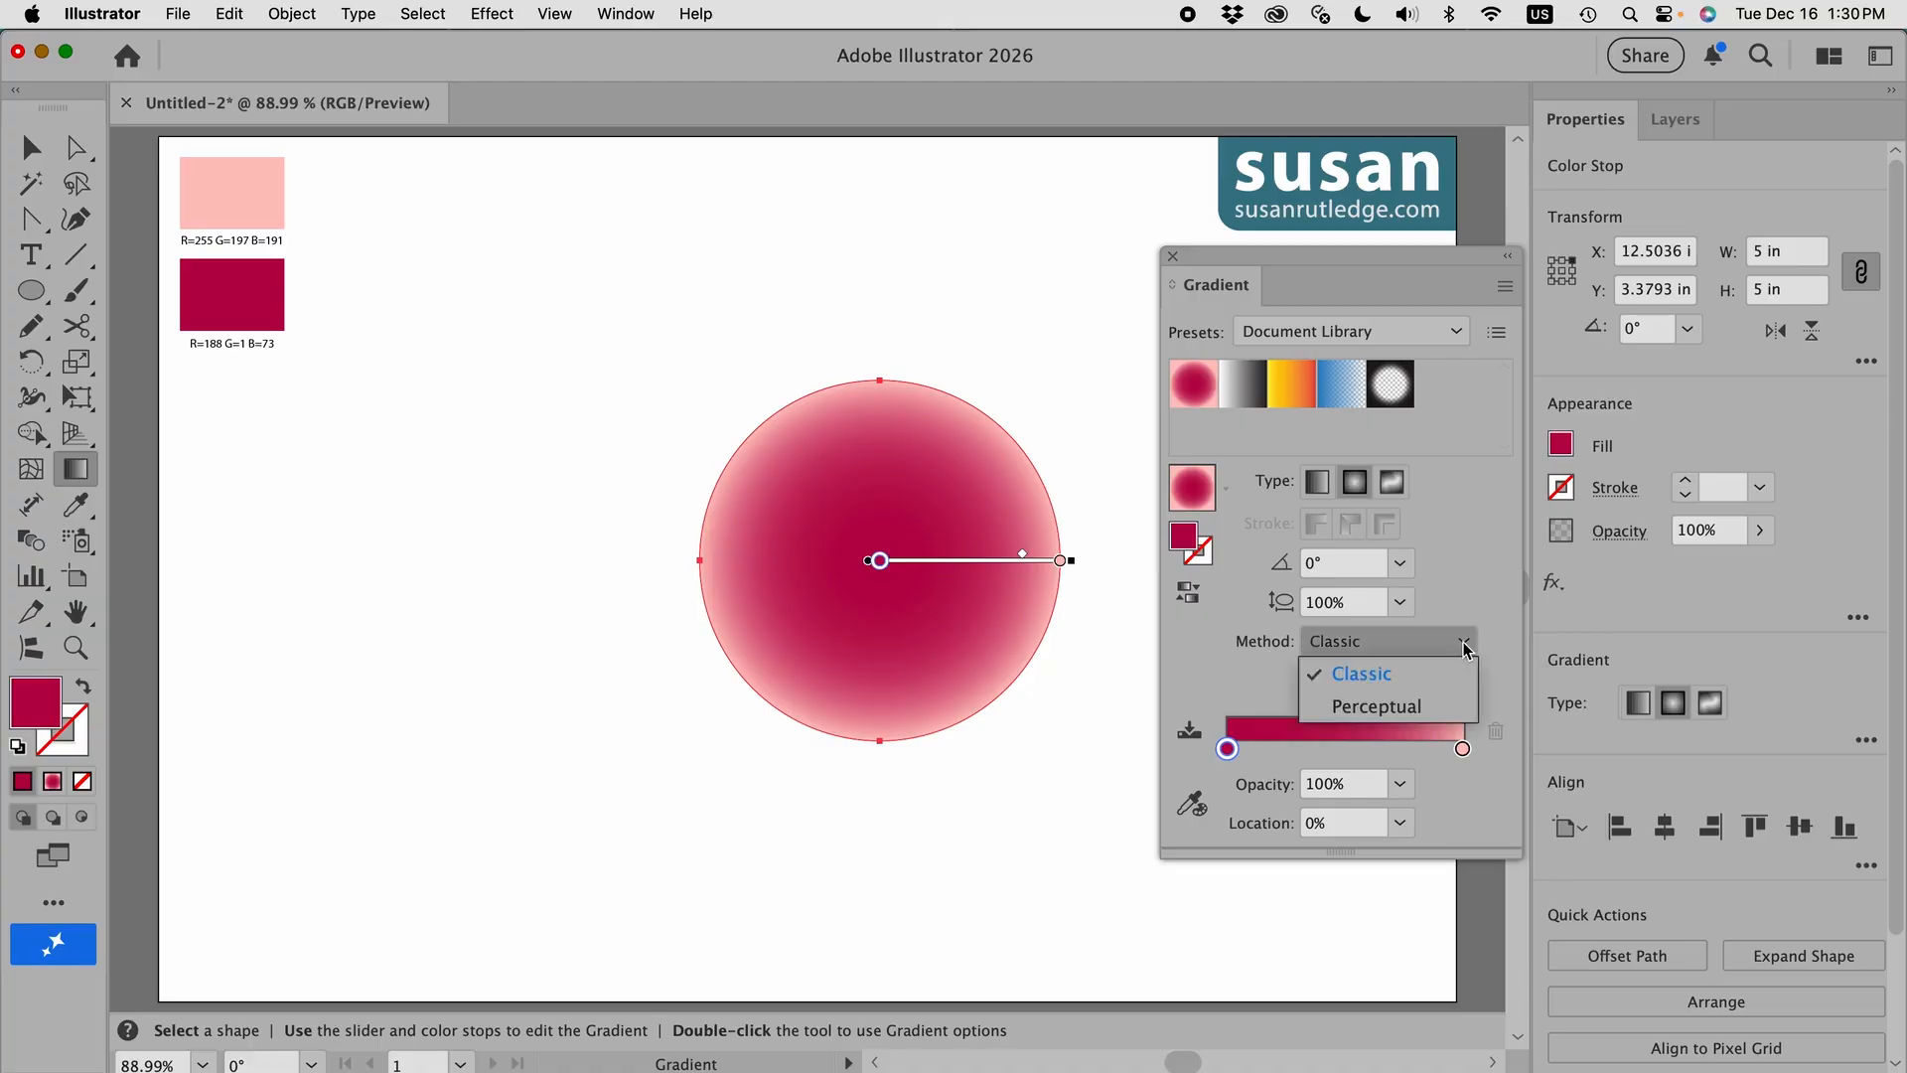
pyautogui.click(1414, 707)
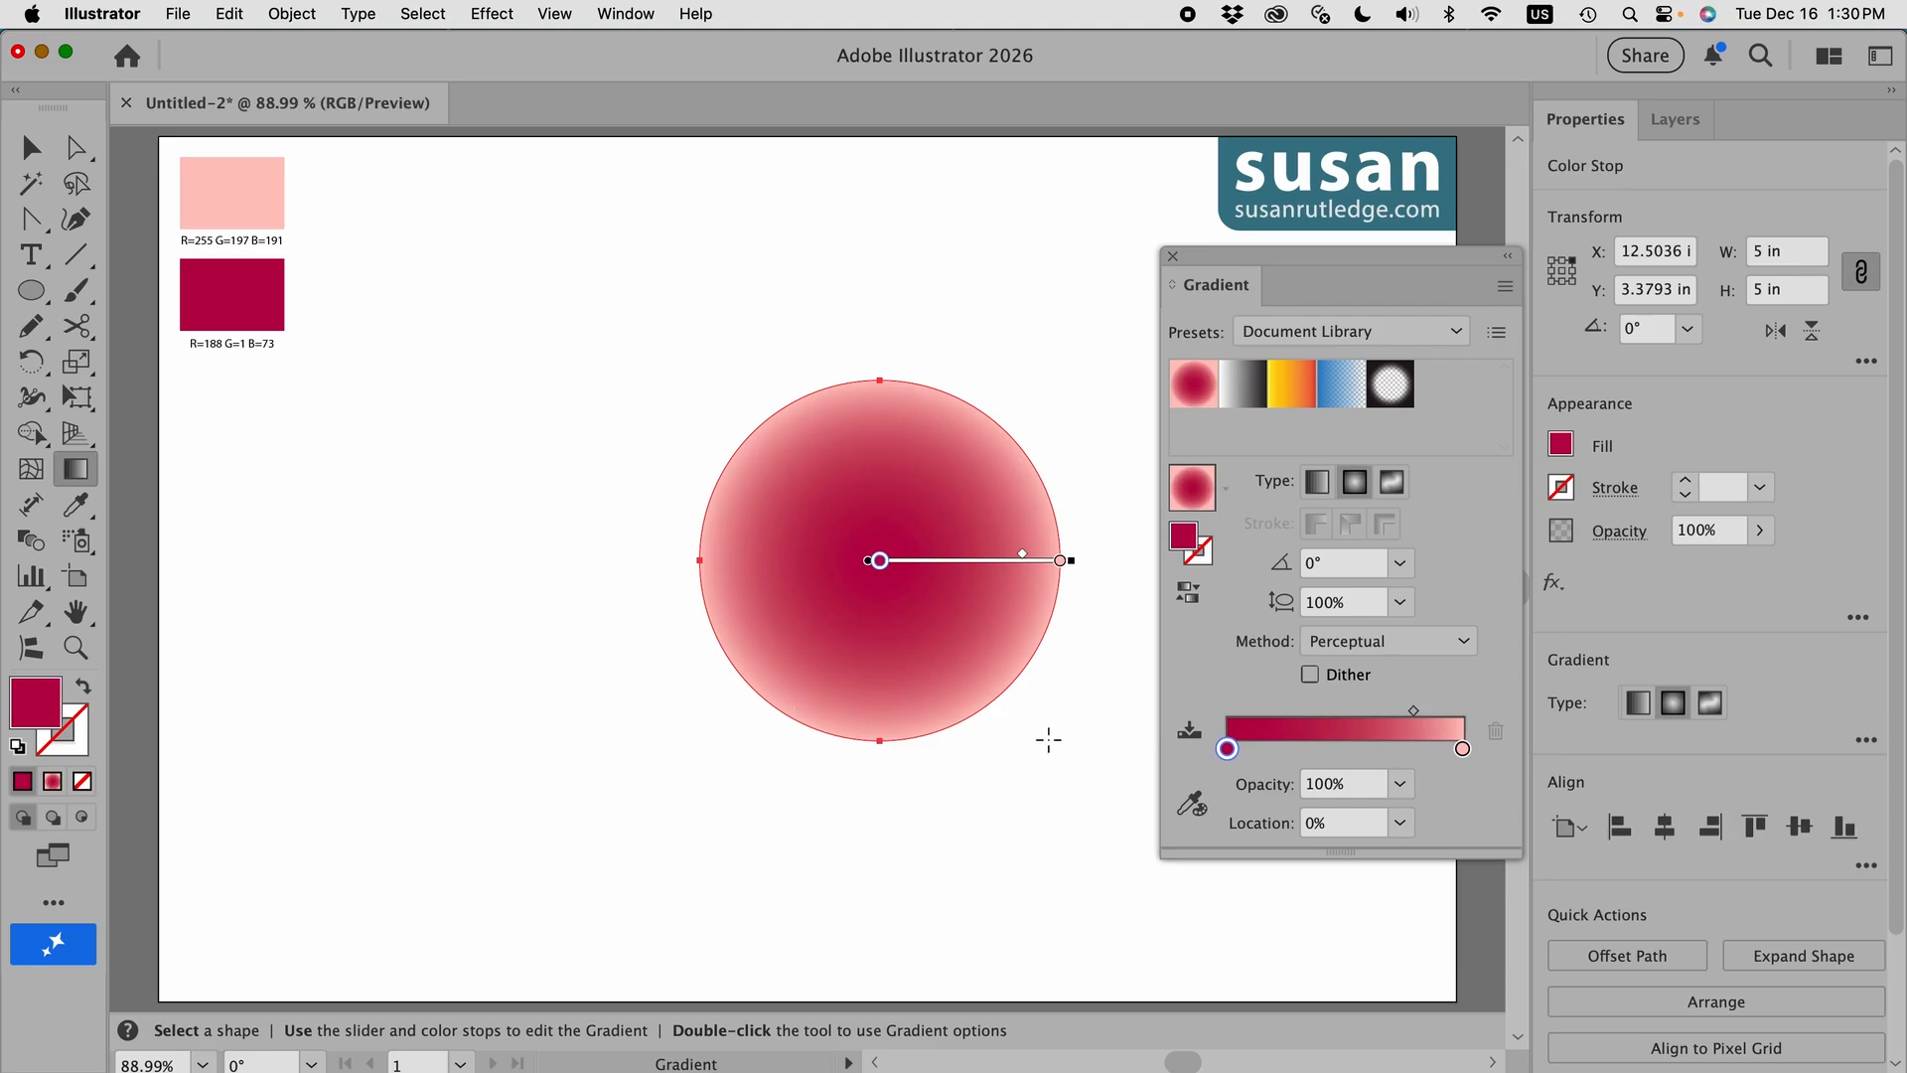
pyautogui.click(1172, 257)
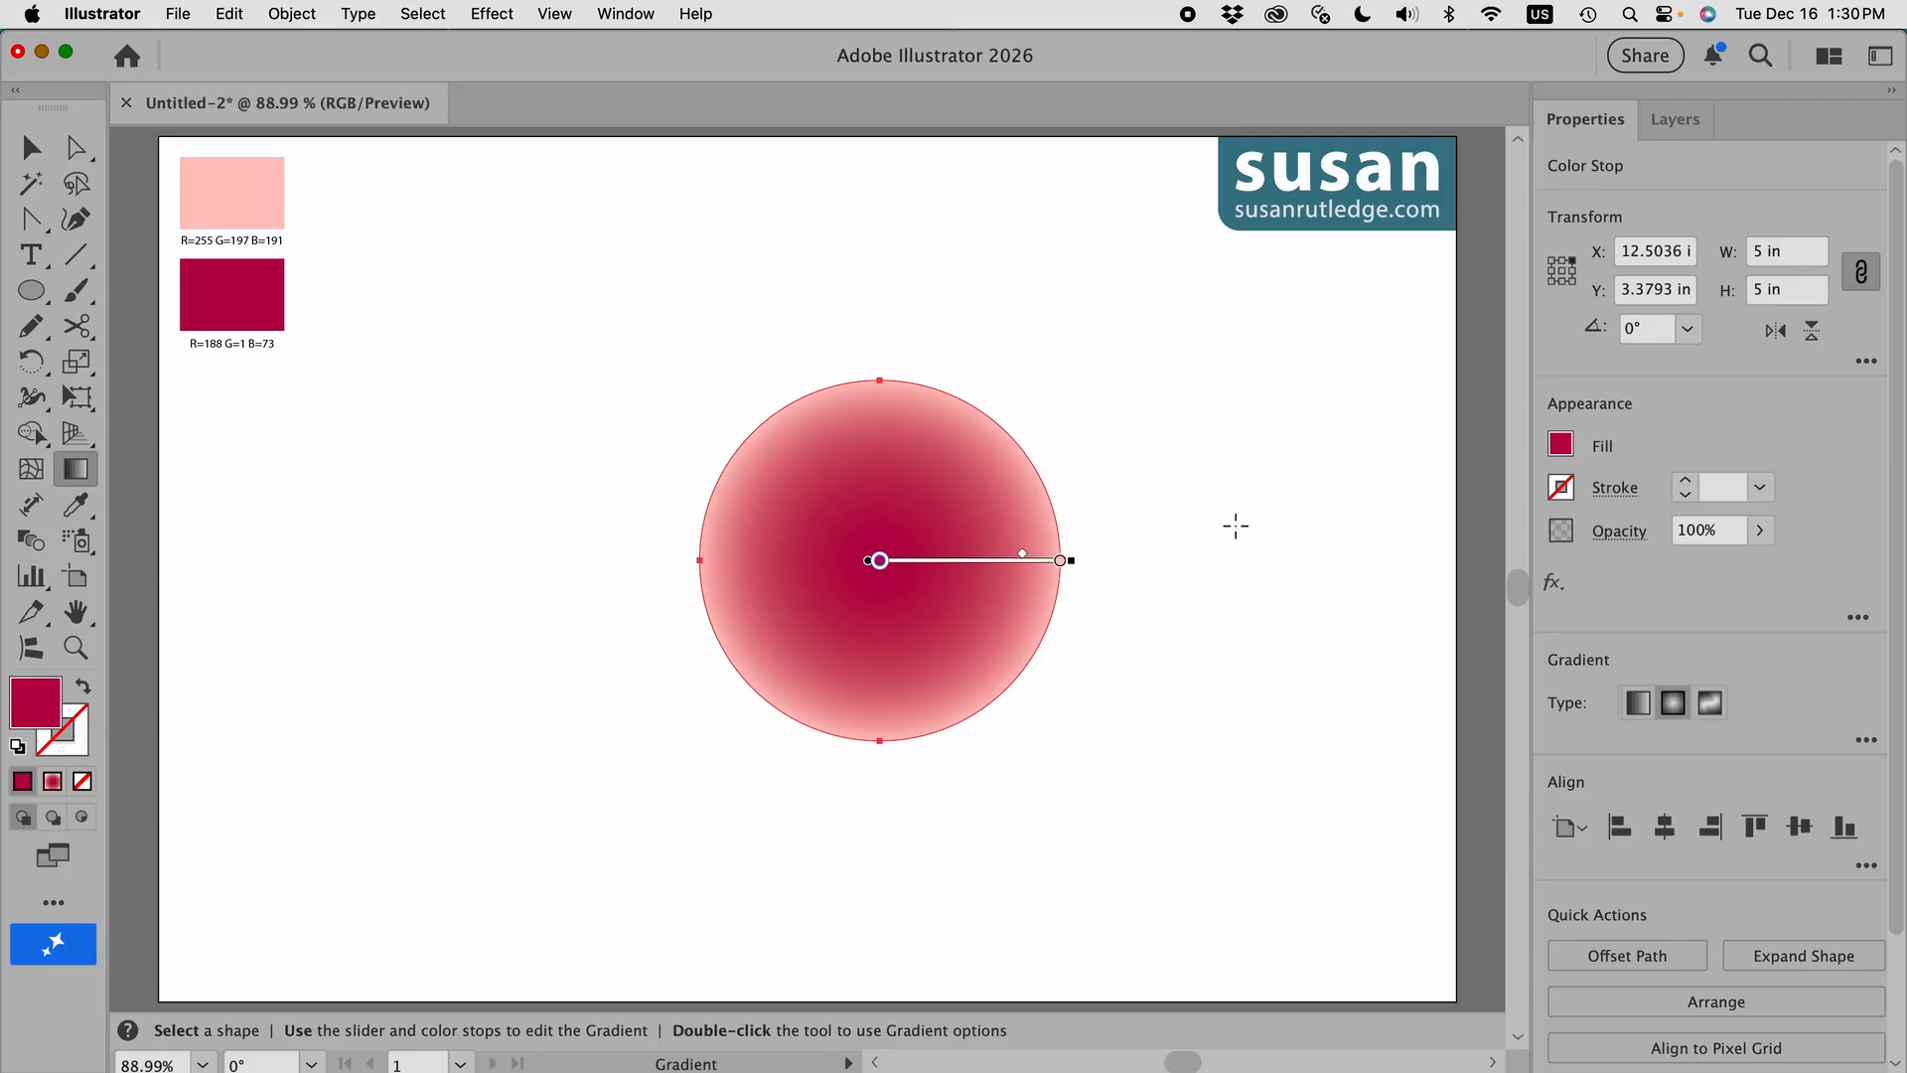
# Step: Draw a second circle, 0.2 in by 0.2 in, with the same gradient fill beside the large one
pyautogui.press('l')
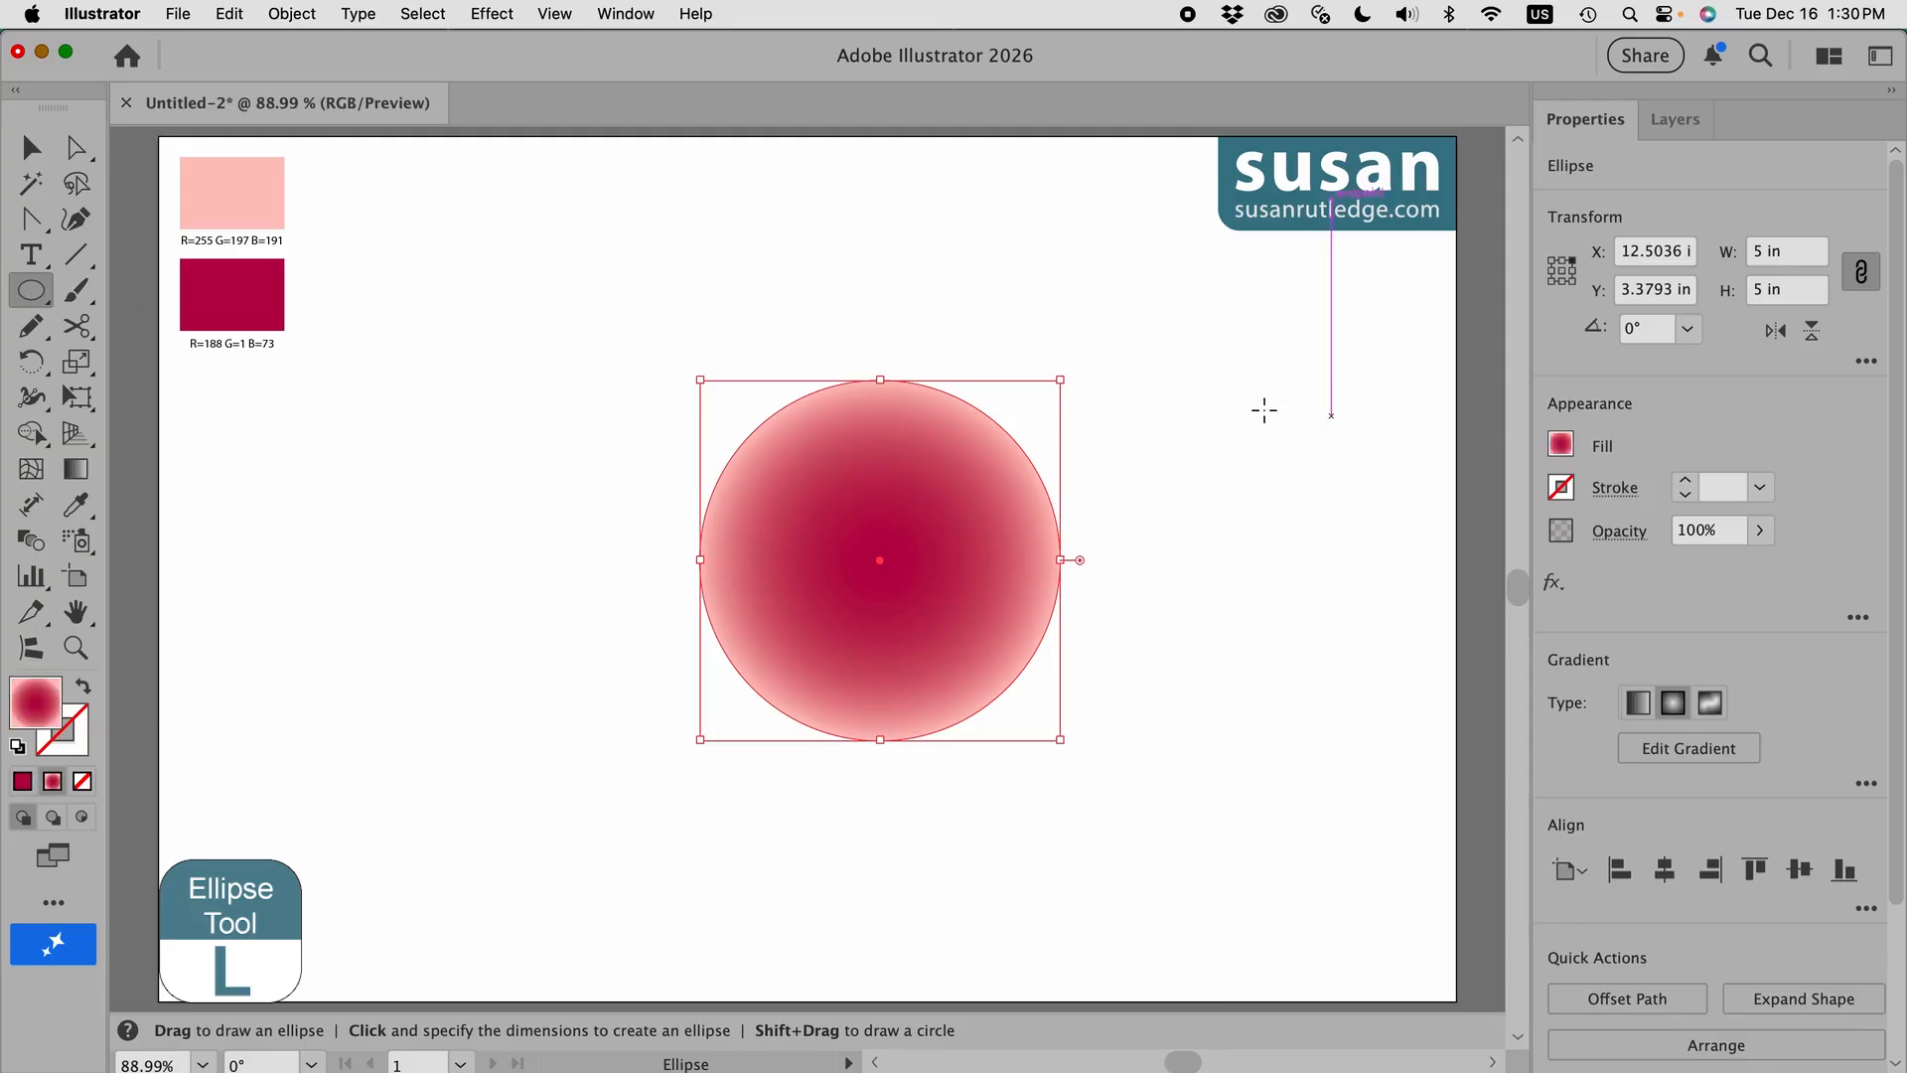
pyautogui.click(1268, 382)
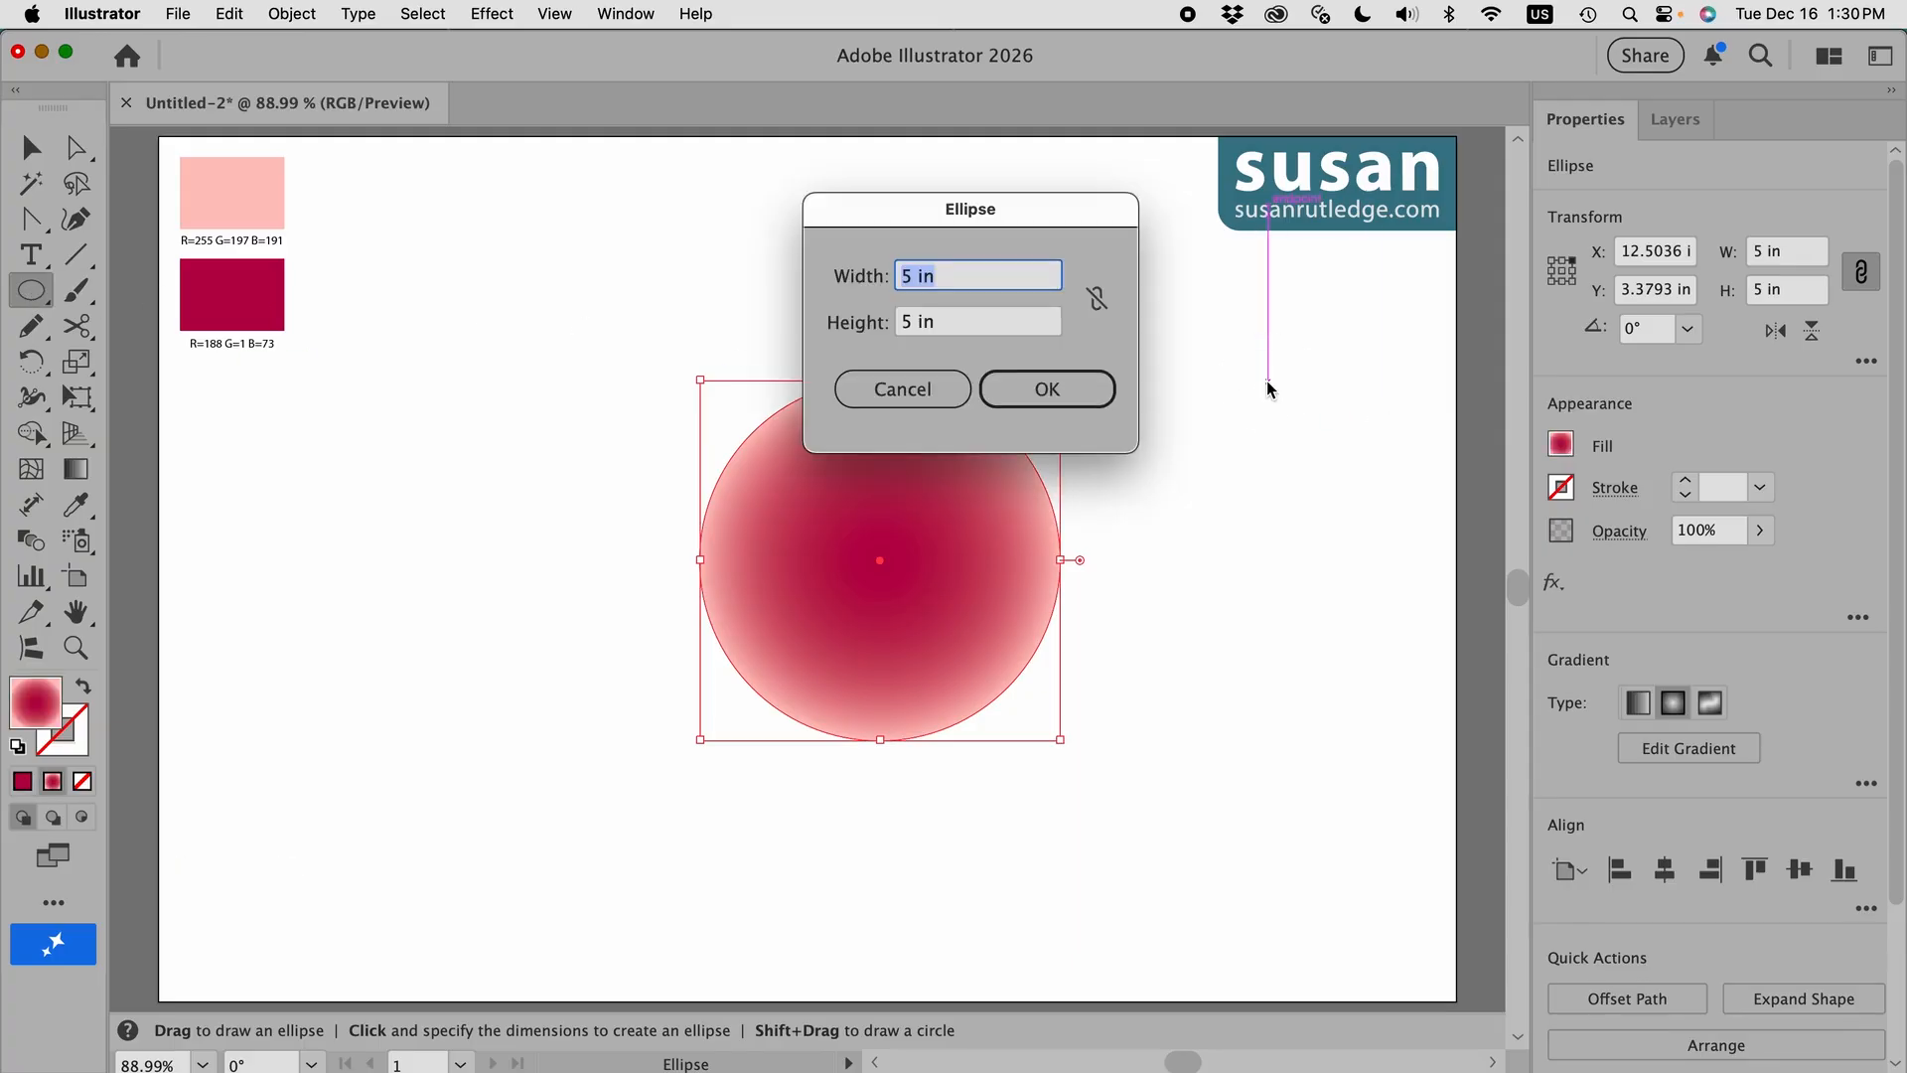
pyautogui.write('.2')
pyautogui.press('Tab')
pyautogui.write('.2')
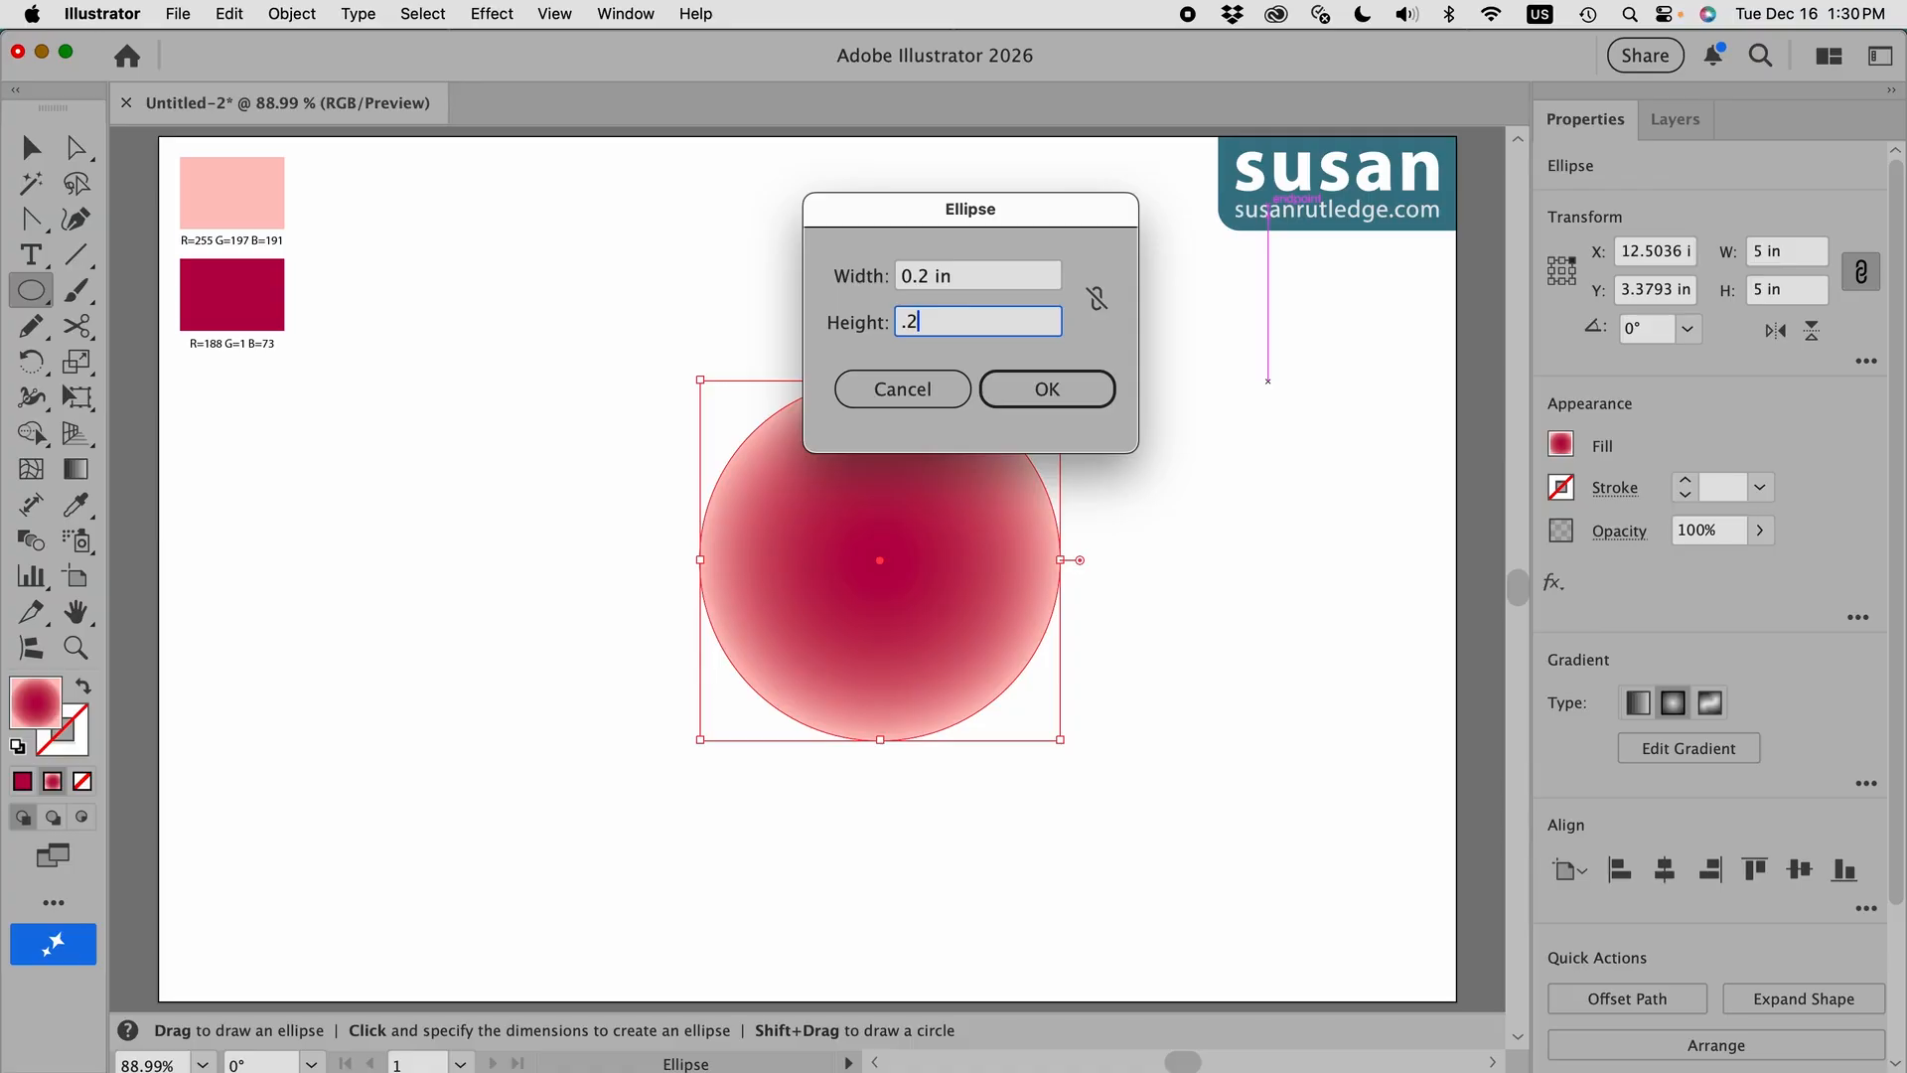
pyautogui.click(1083, 390)
# Step: Move the small circle to the middle of the large one and align both circles' centers horizontally and vertically
pyautogui.press('v')
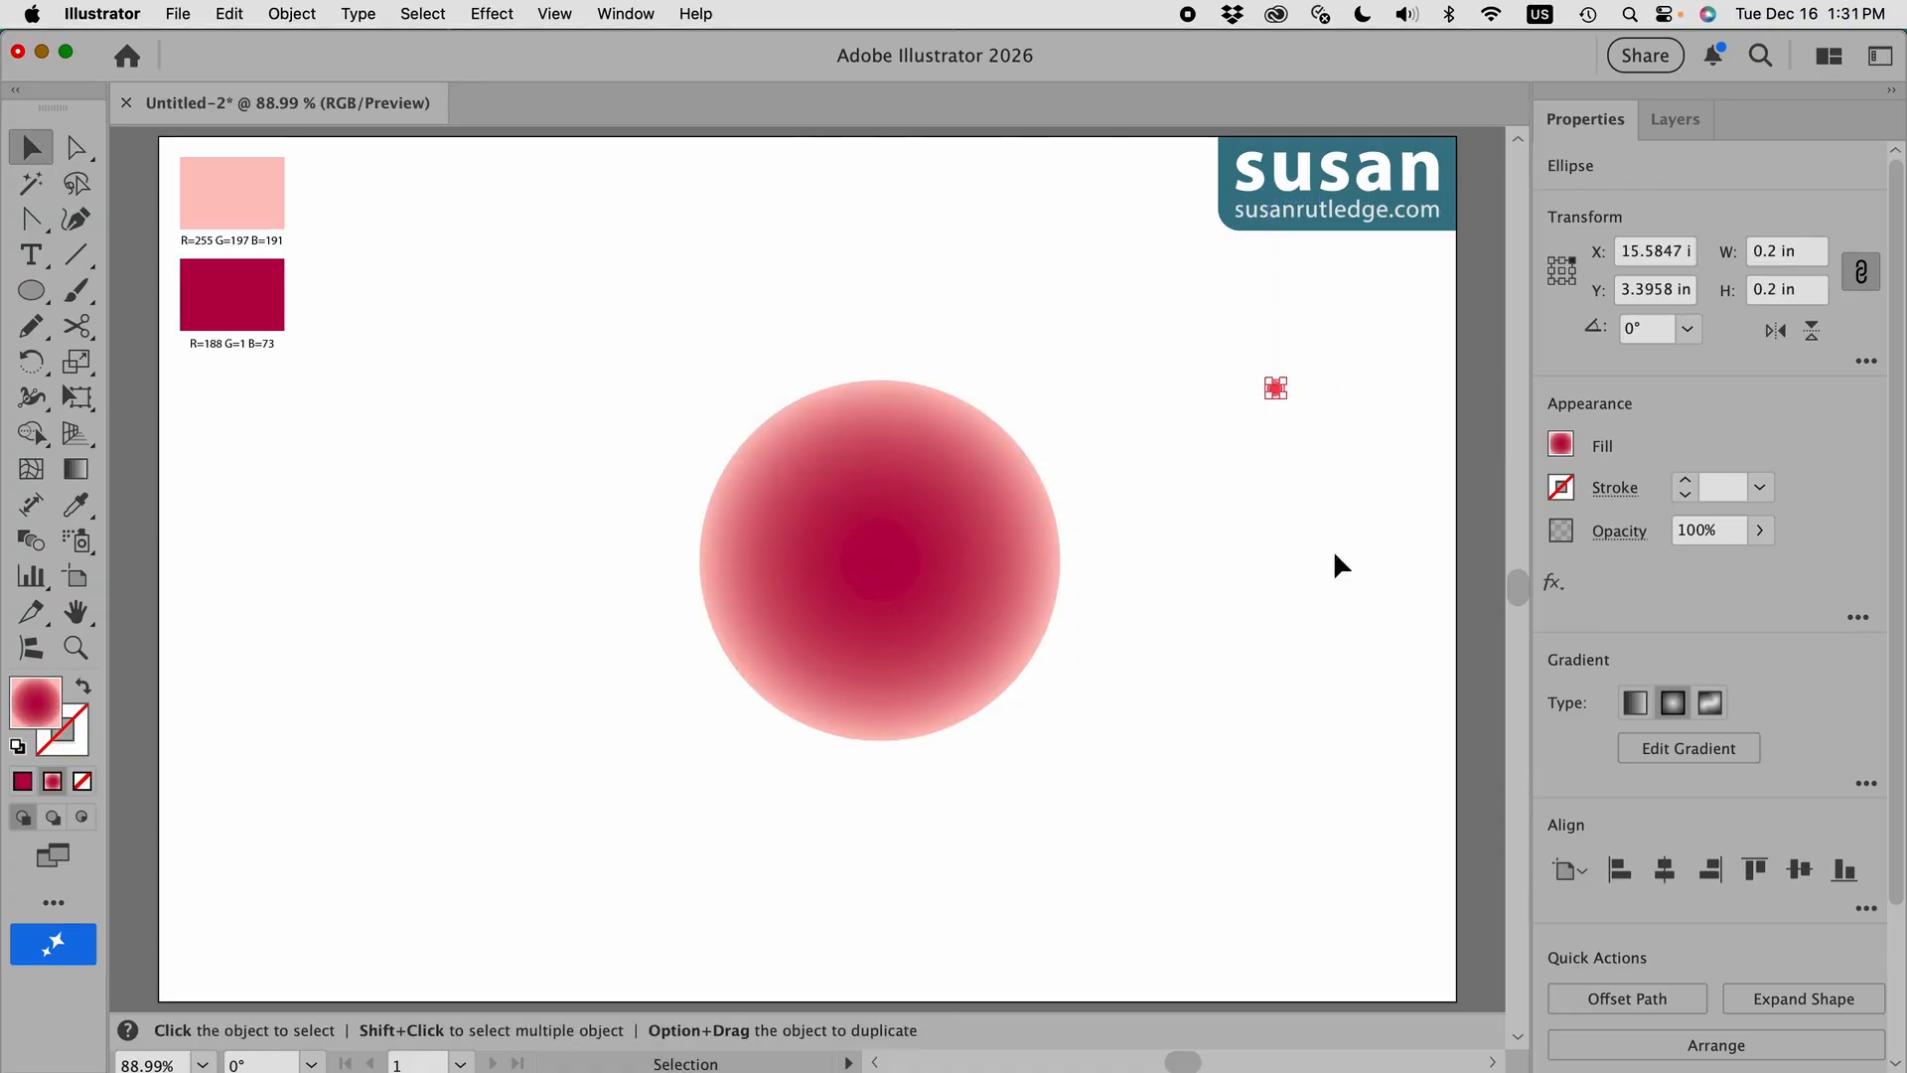
pyautogui.moveTo(1277, 391); pyautogui.dragTo(885, 563)
pyautogui.moveTo(719, 330); pyautogui.dragTo(1095, 770)
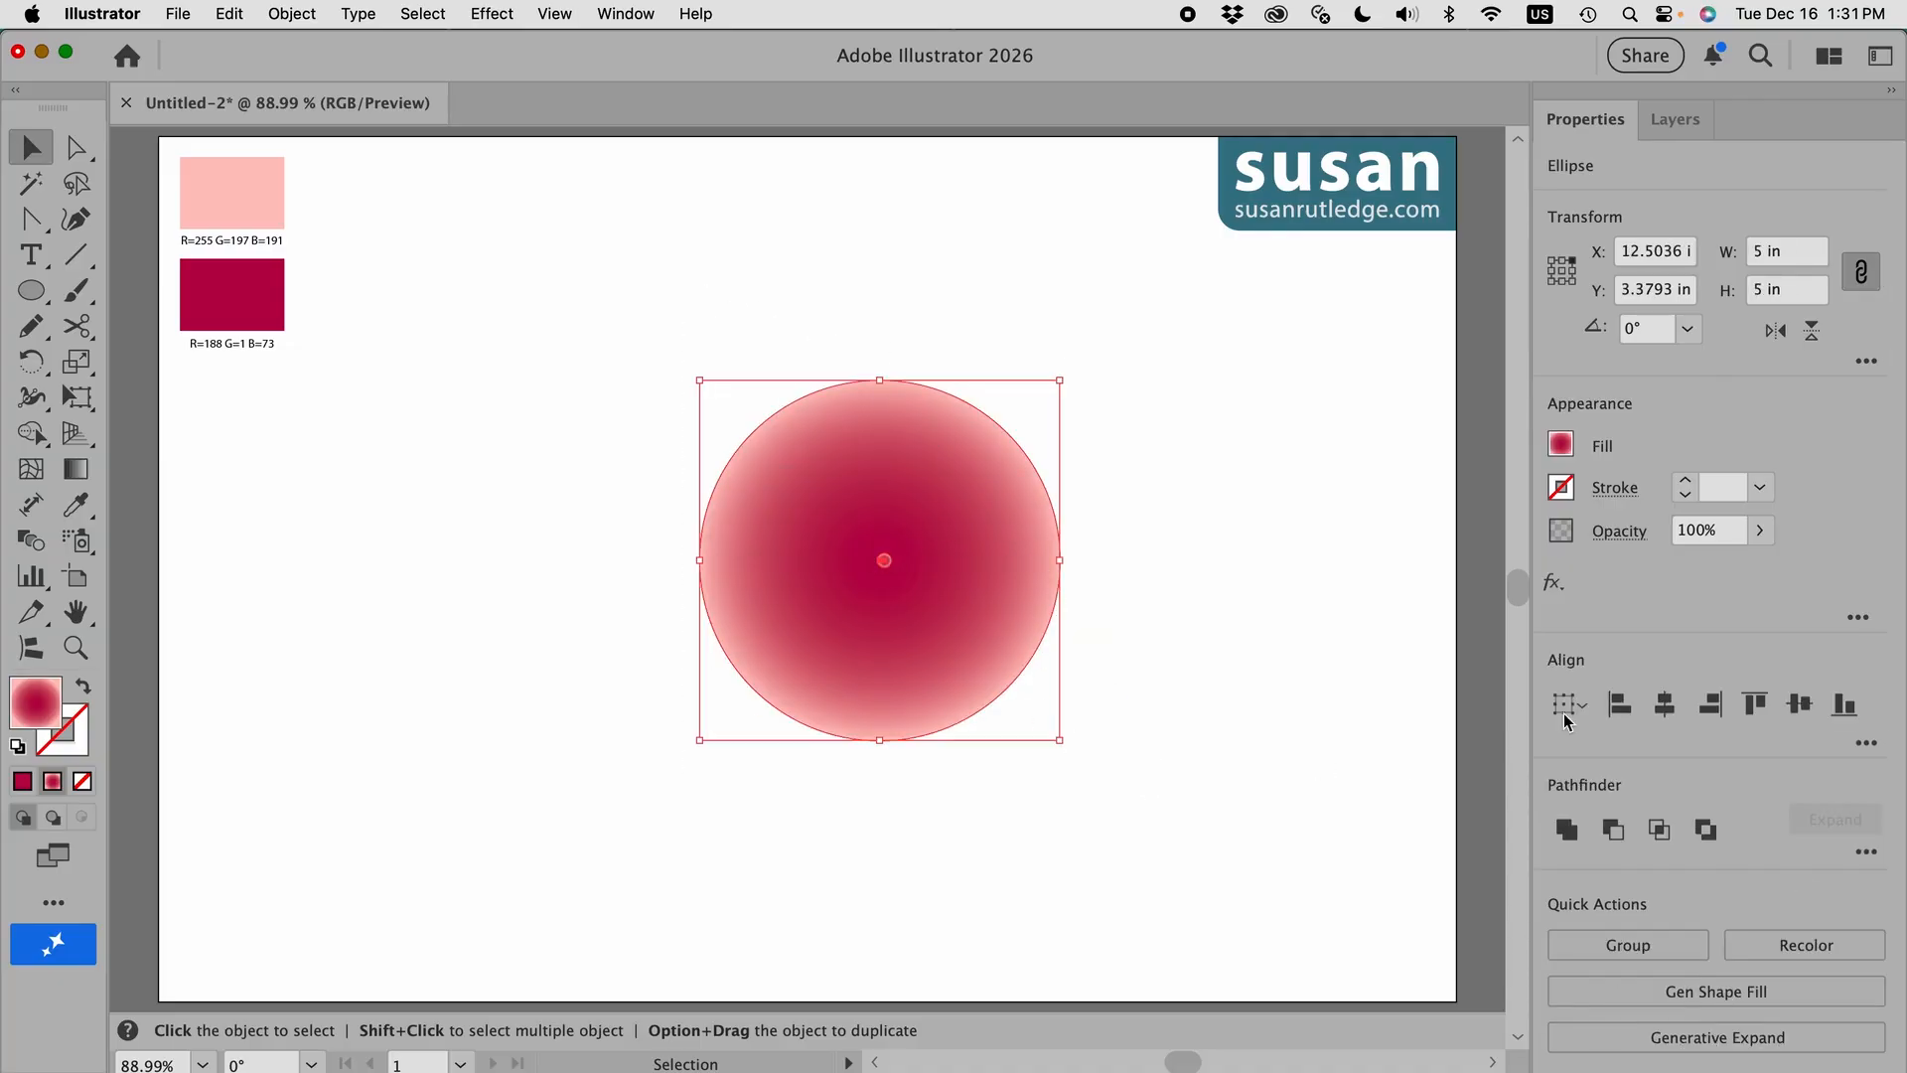
pyautogui.click(1668, 707)
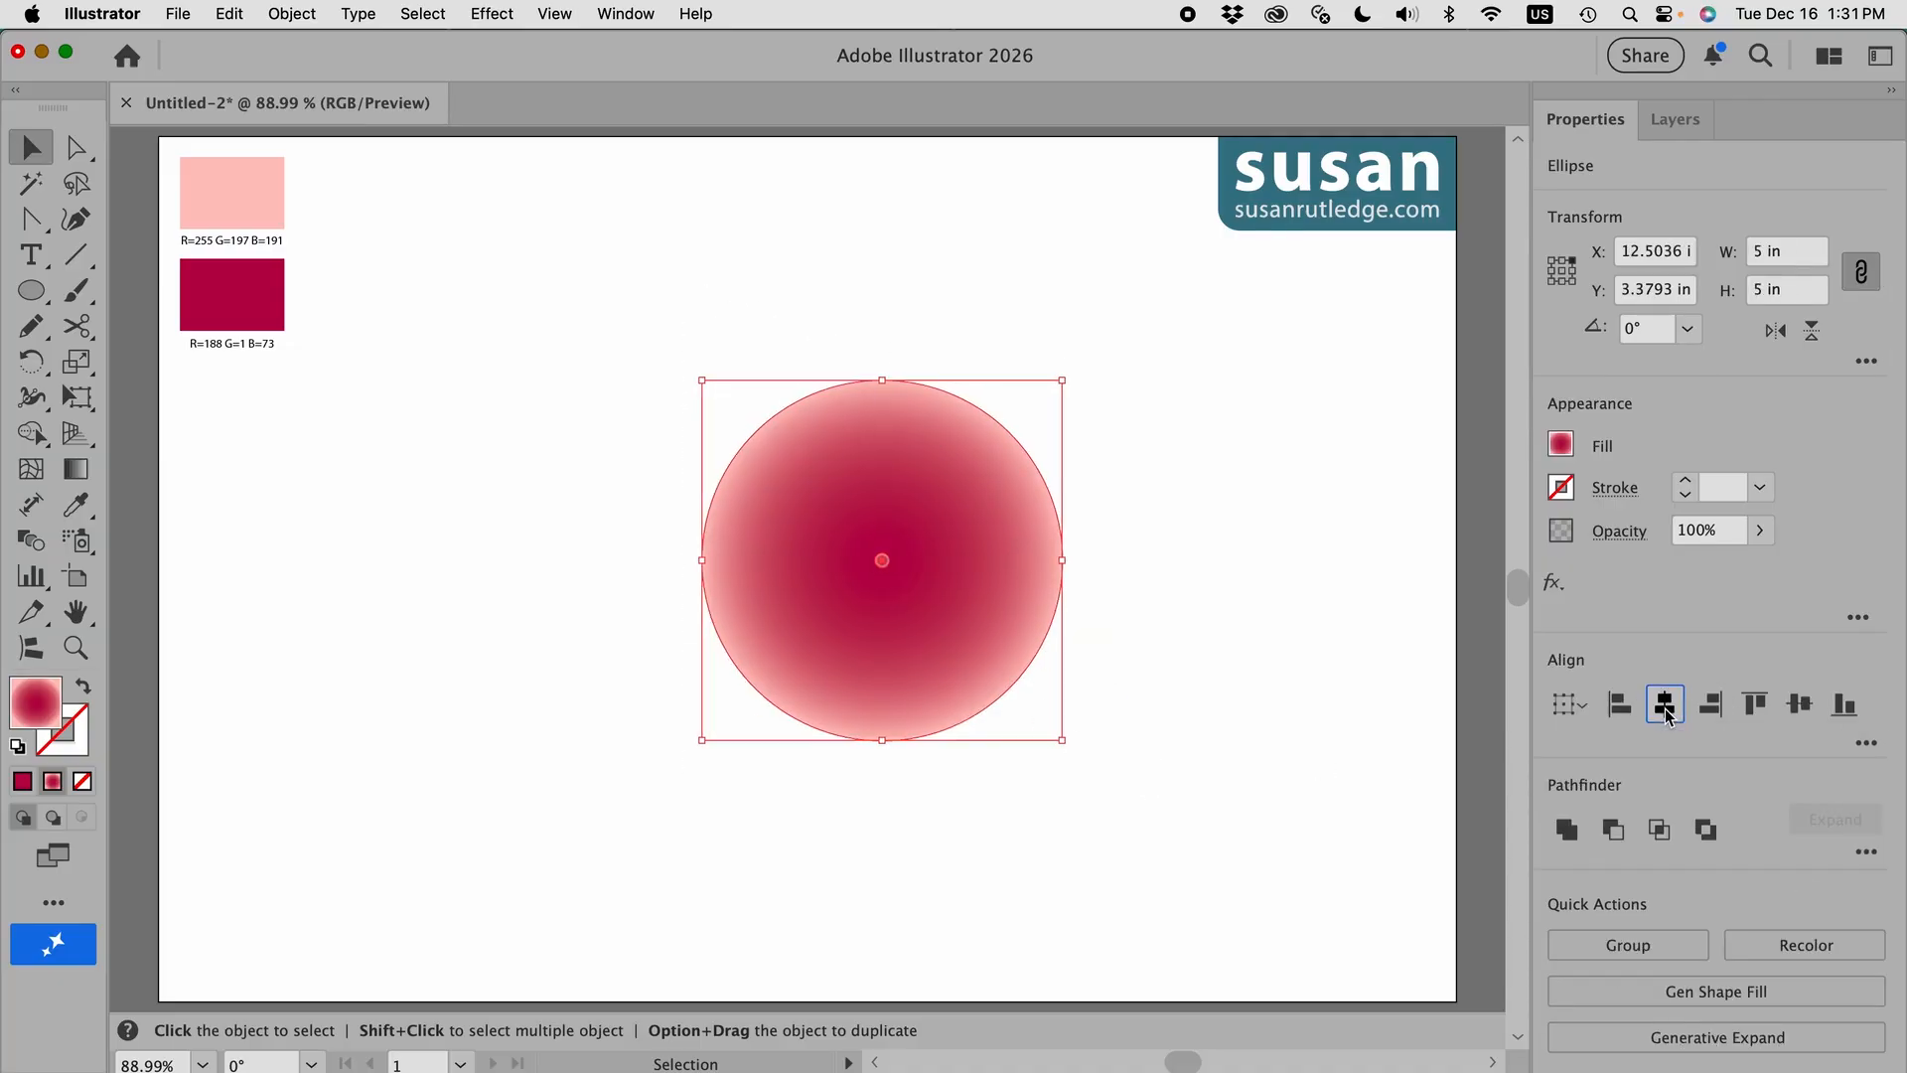
pyautogui.click(1799, 705)
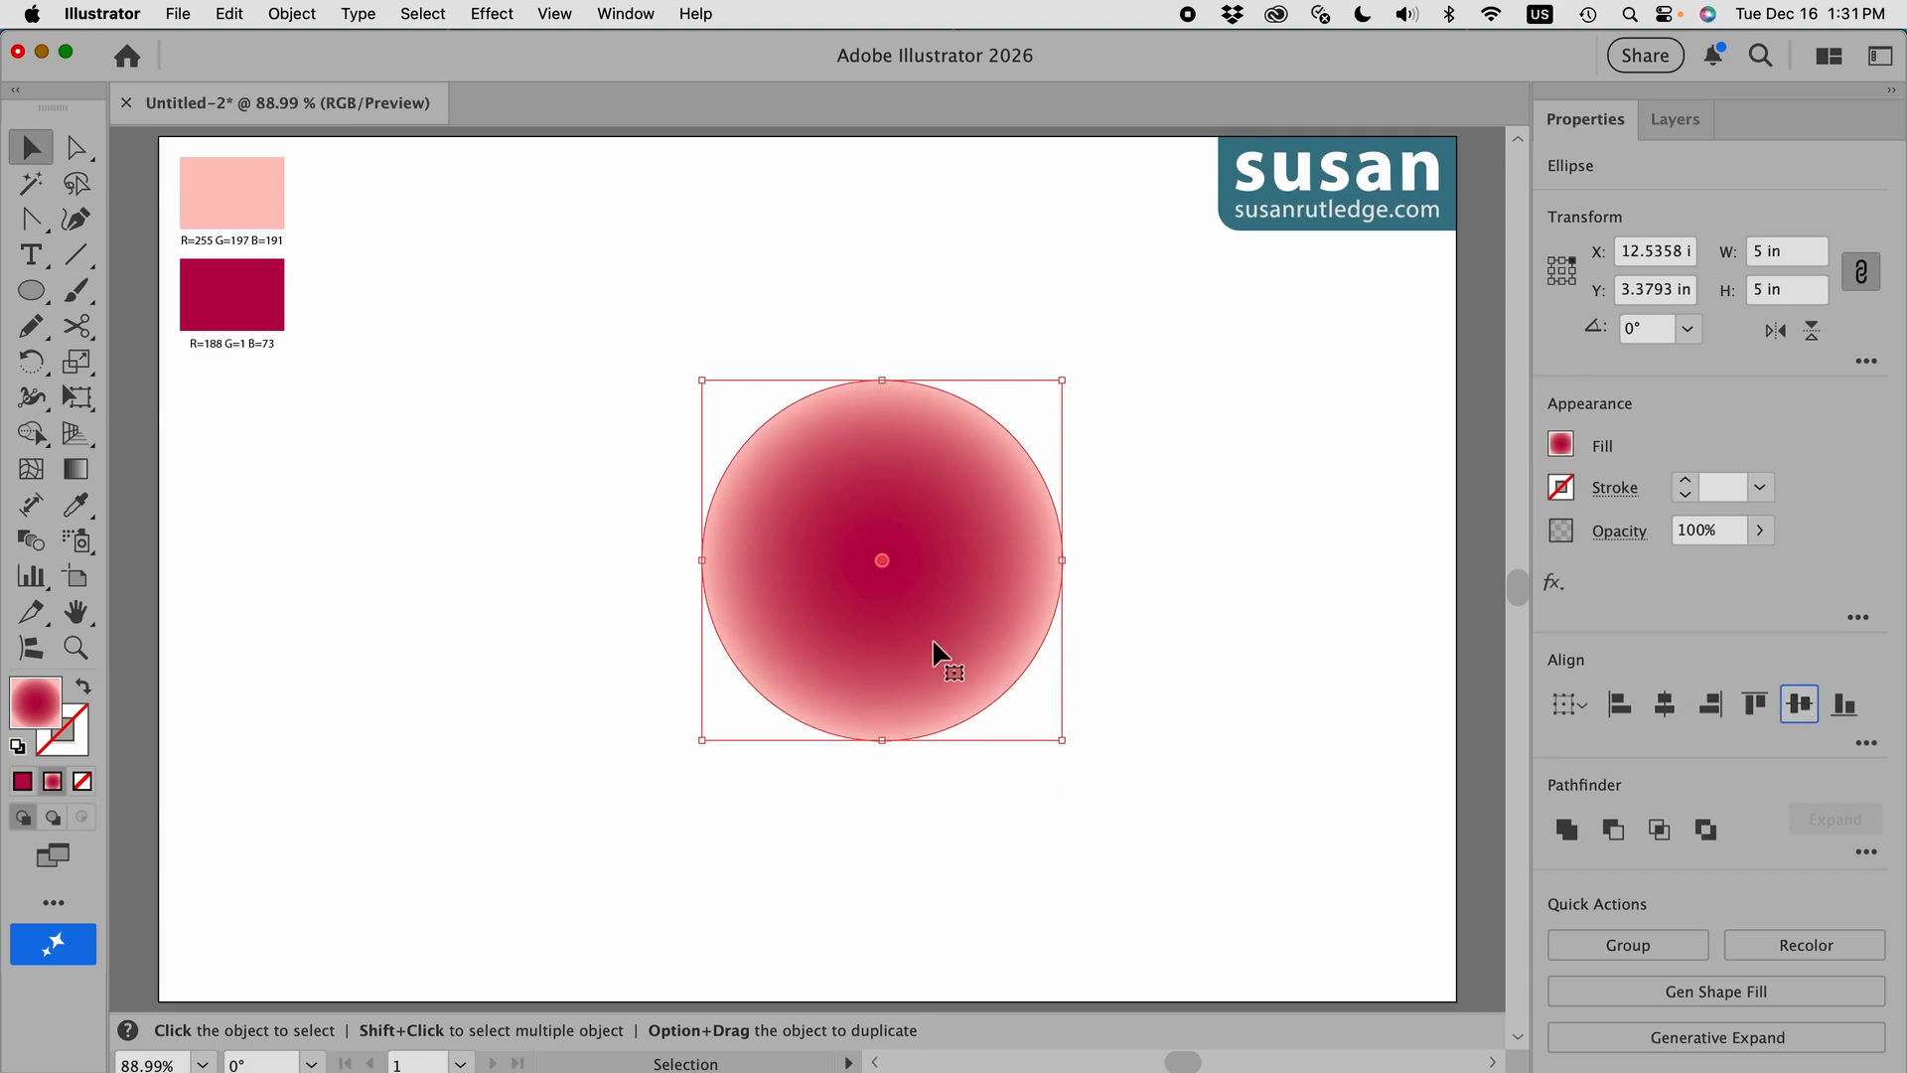
# Step: Set the blend options to Specified Steps spacing with 30 steps
pyautogui.click(294, 14)
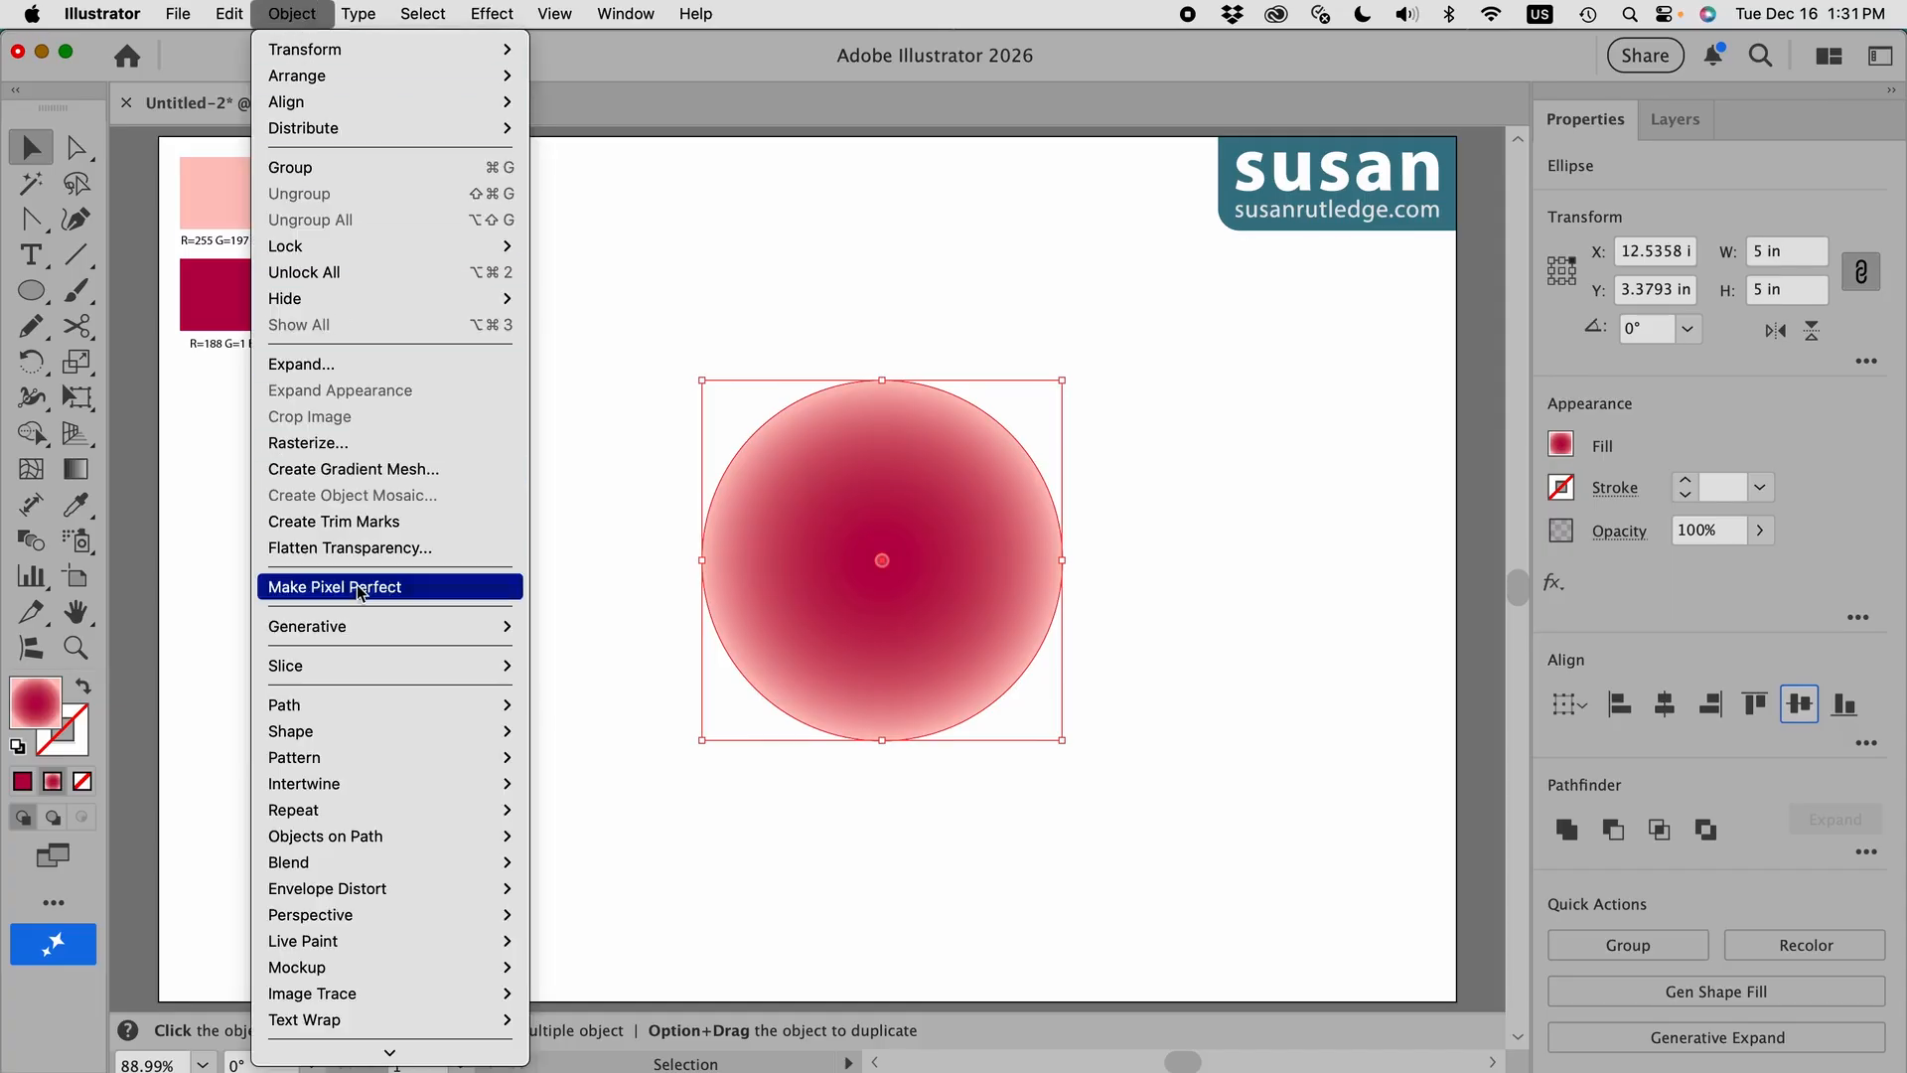
pyautogui.moveTo(371, 866)
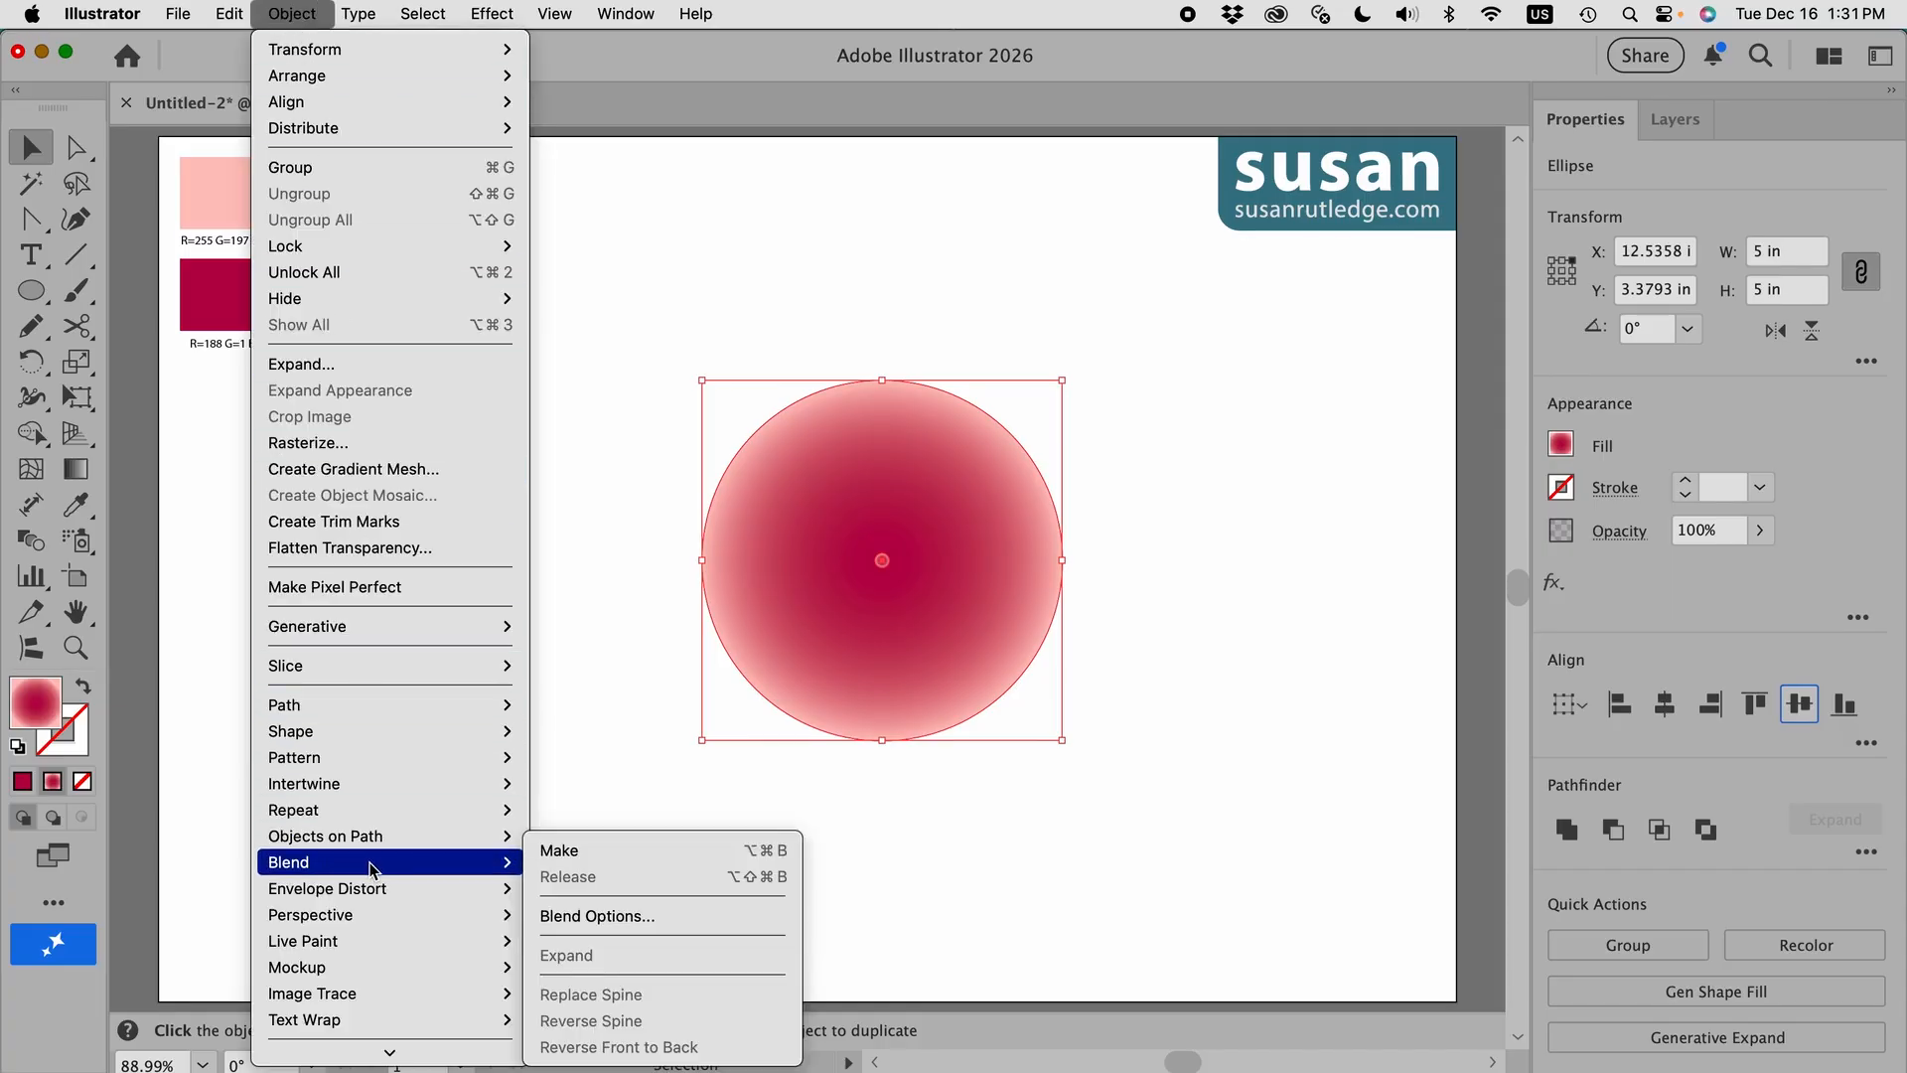
pyautogui.click(650, 924)
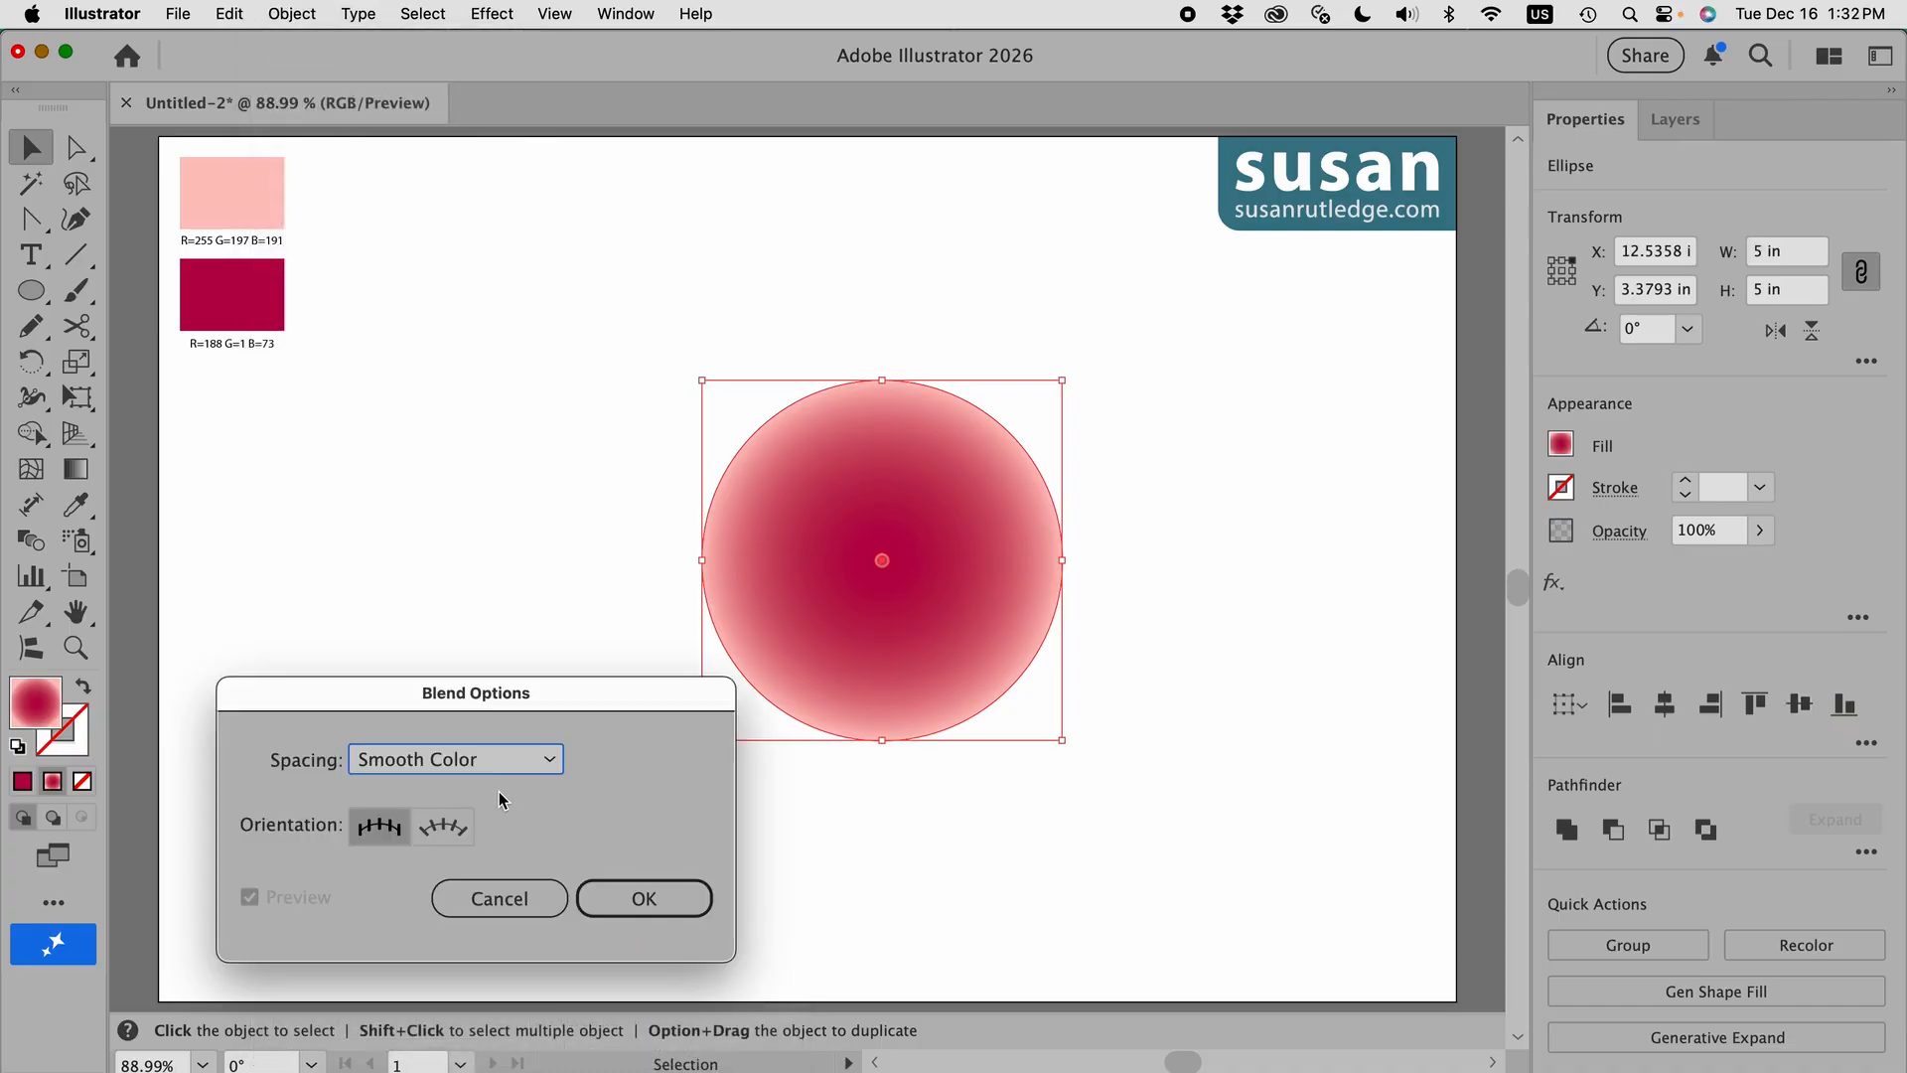
pyautogui.click(552, 759)
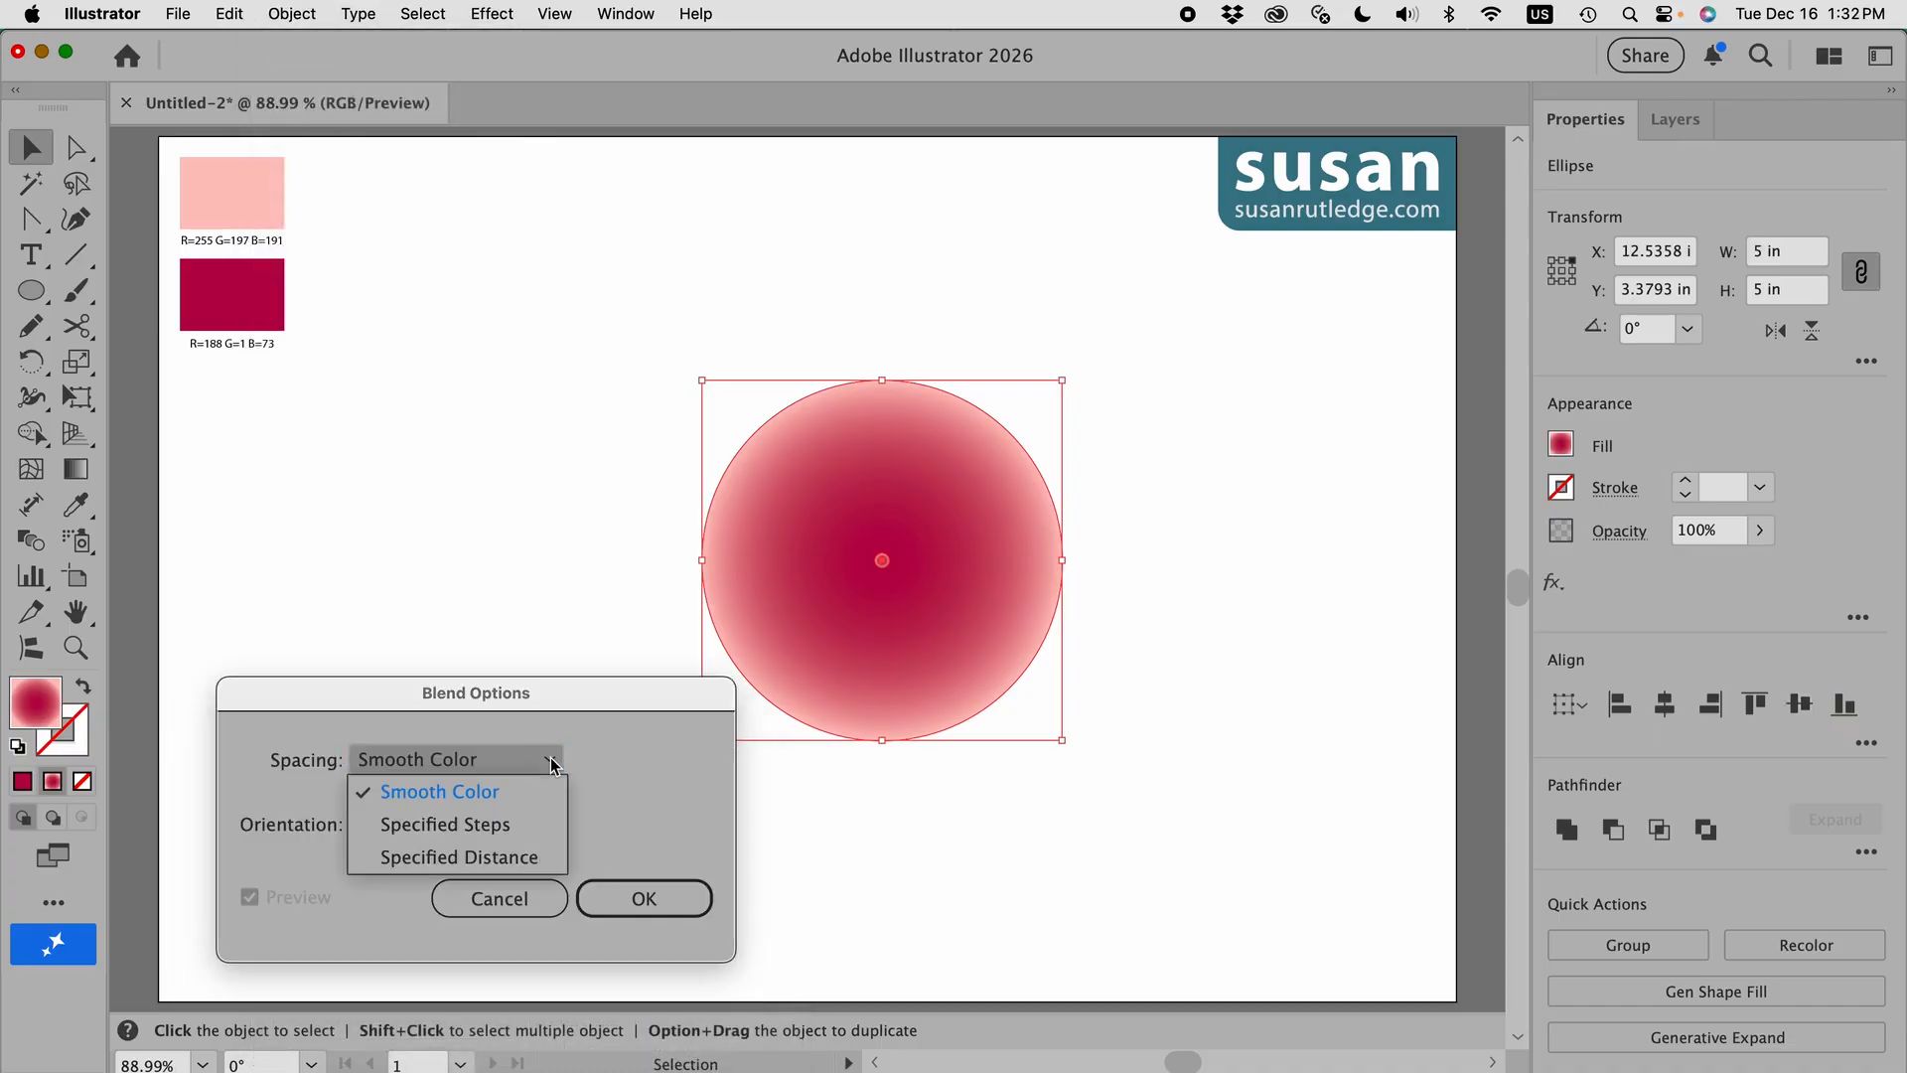
pyautogui.click(543, 825)
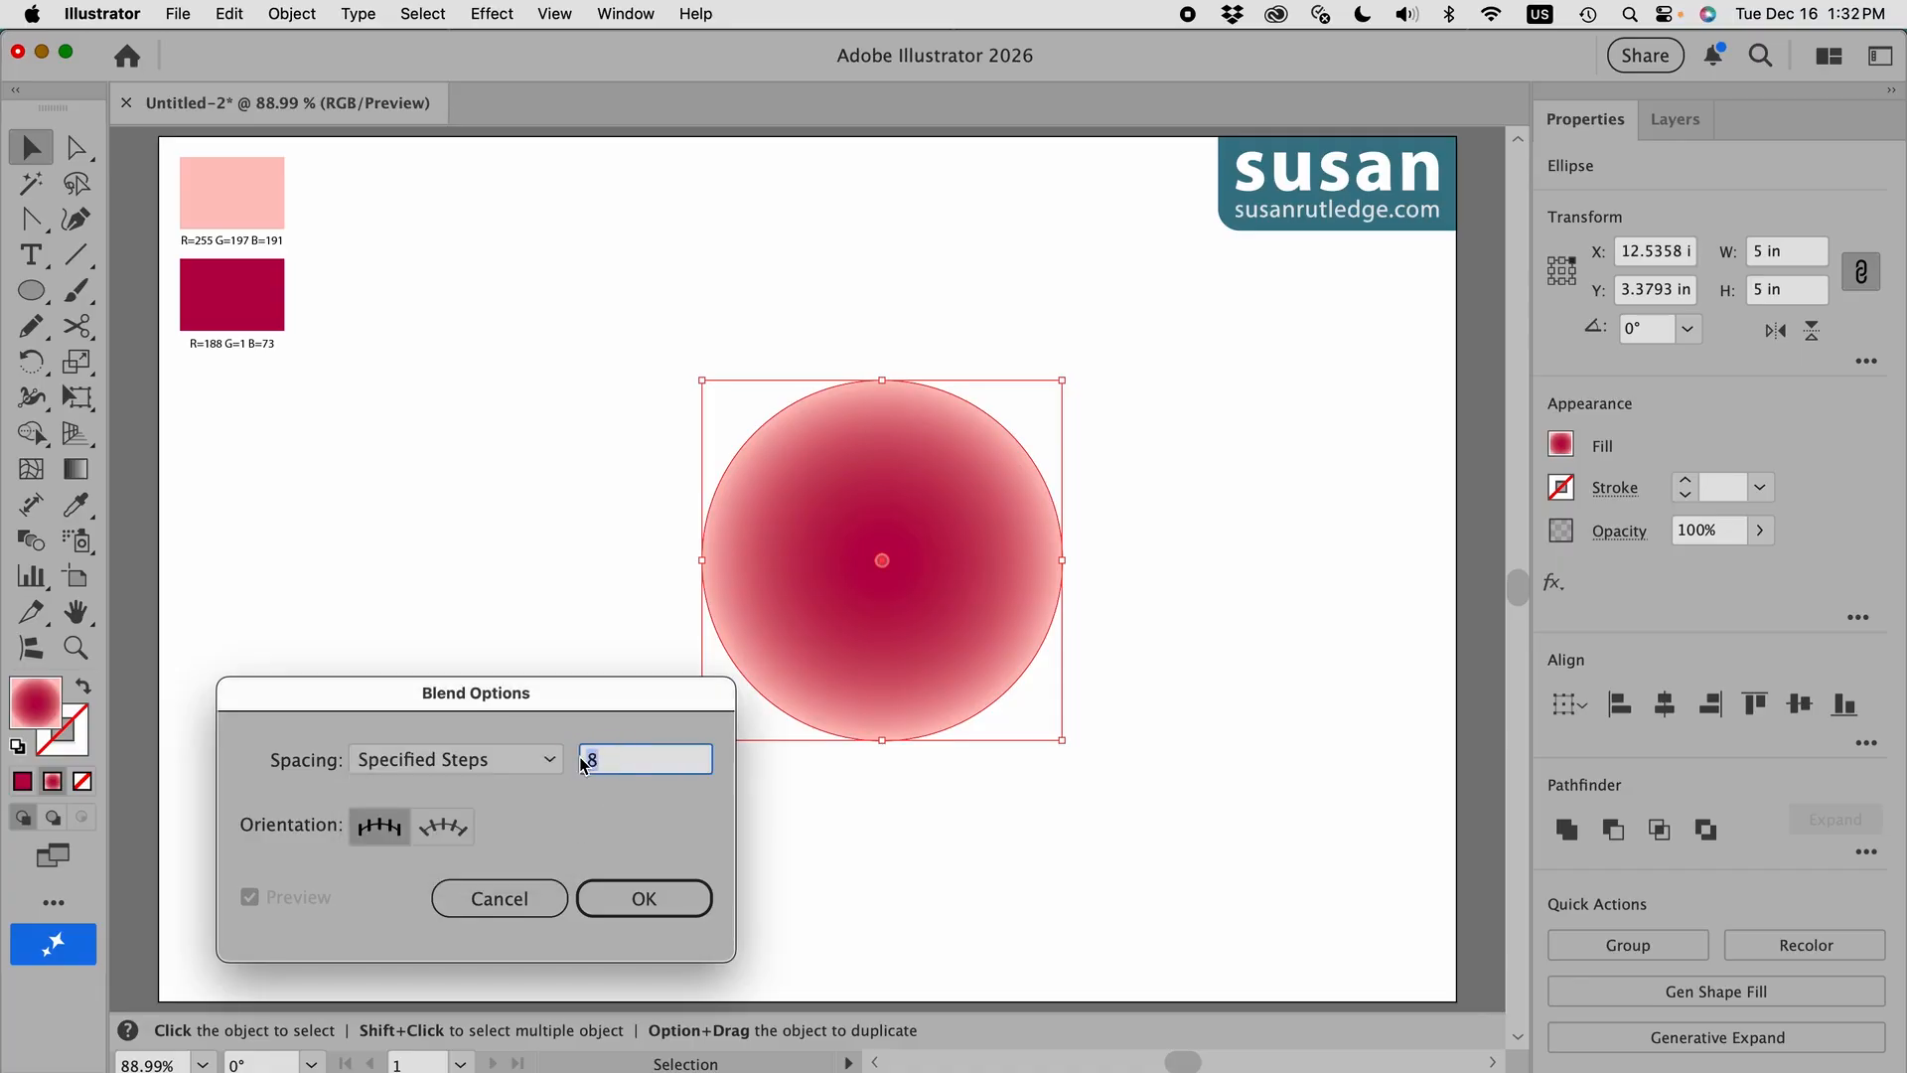
pyautogui.write('30')
pyautogui.click(641, 899)
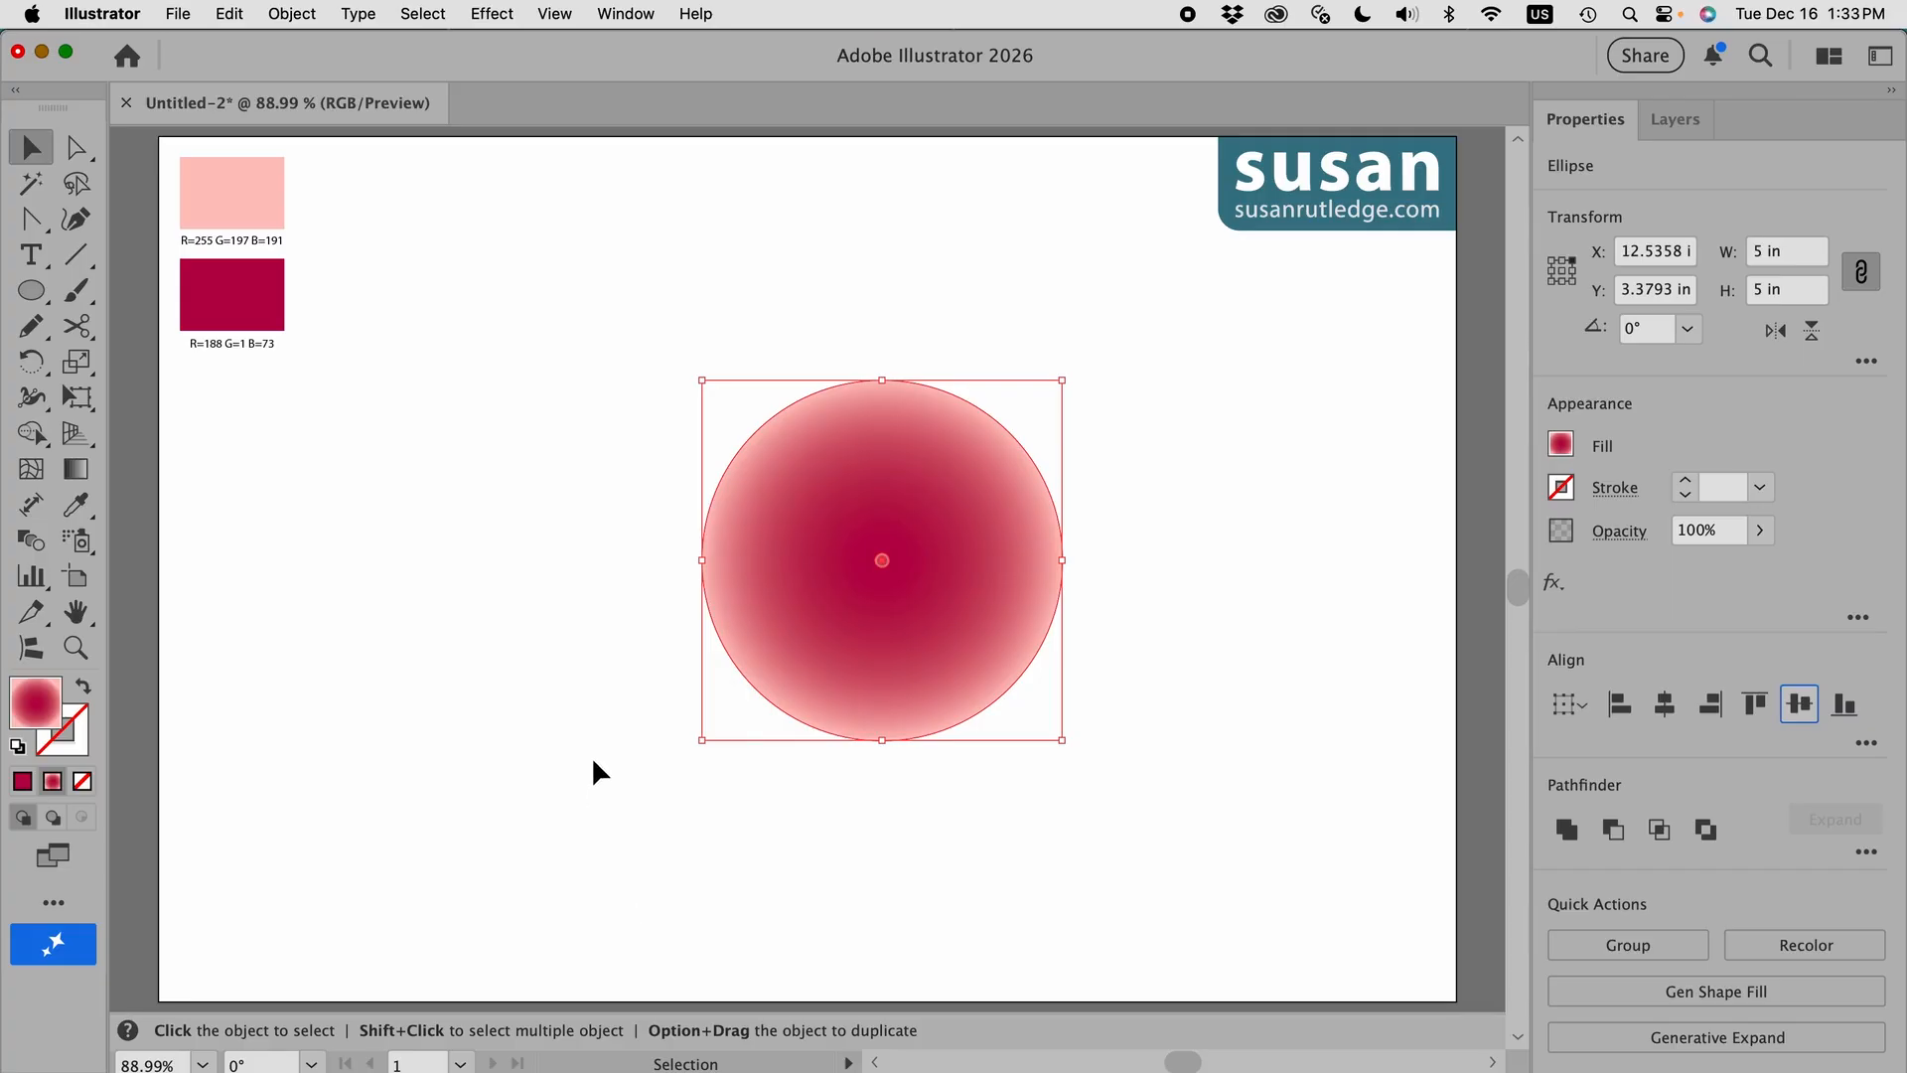
# Step: Make a blend from the large circle and the small circle at its center
pyautogui.click(292, 14)
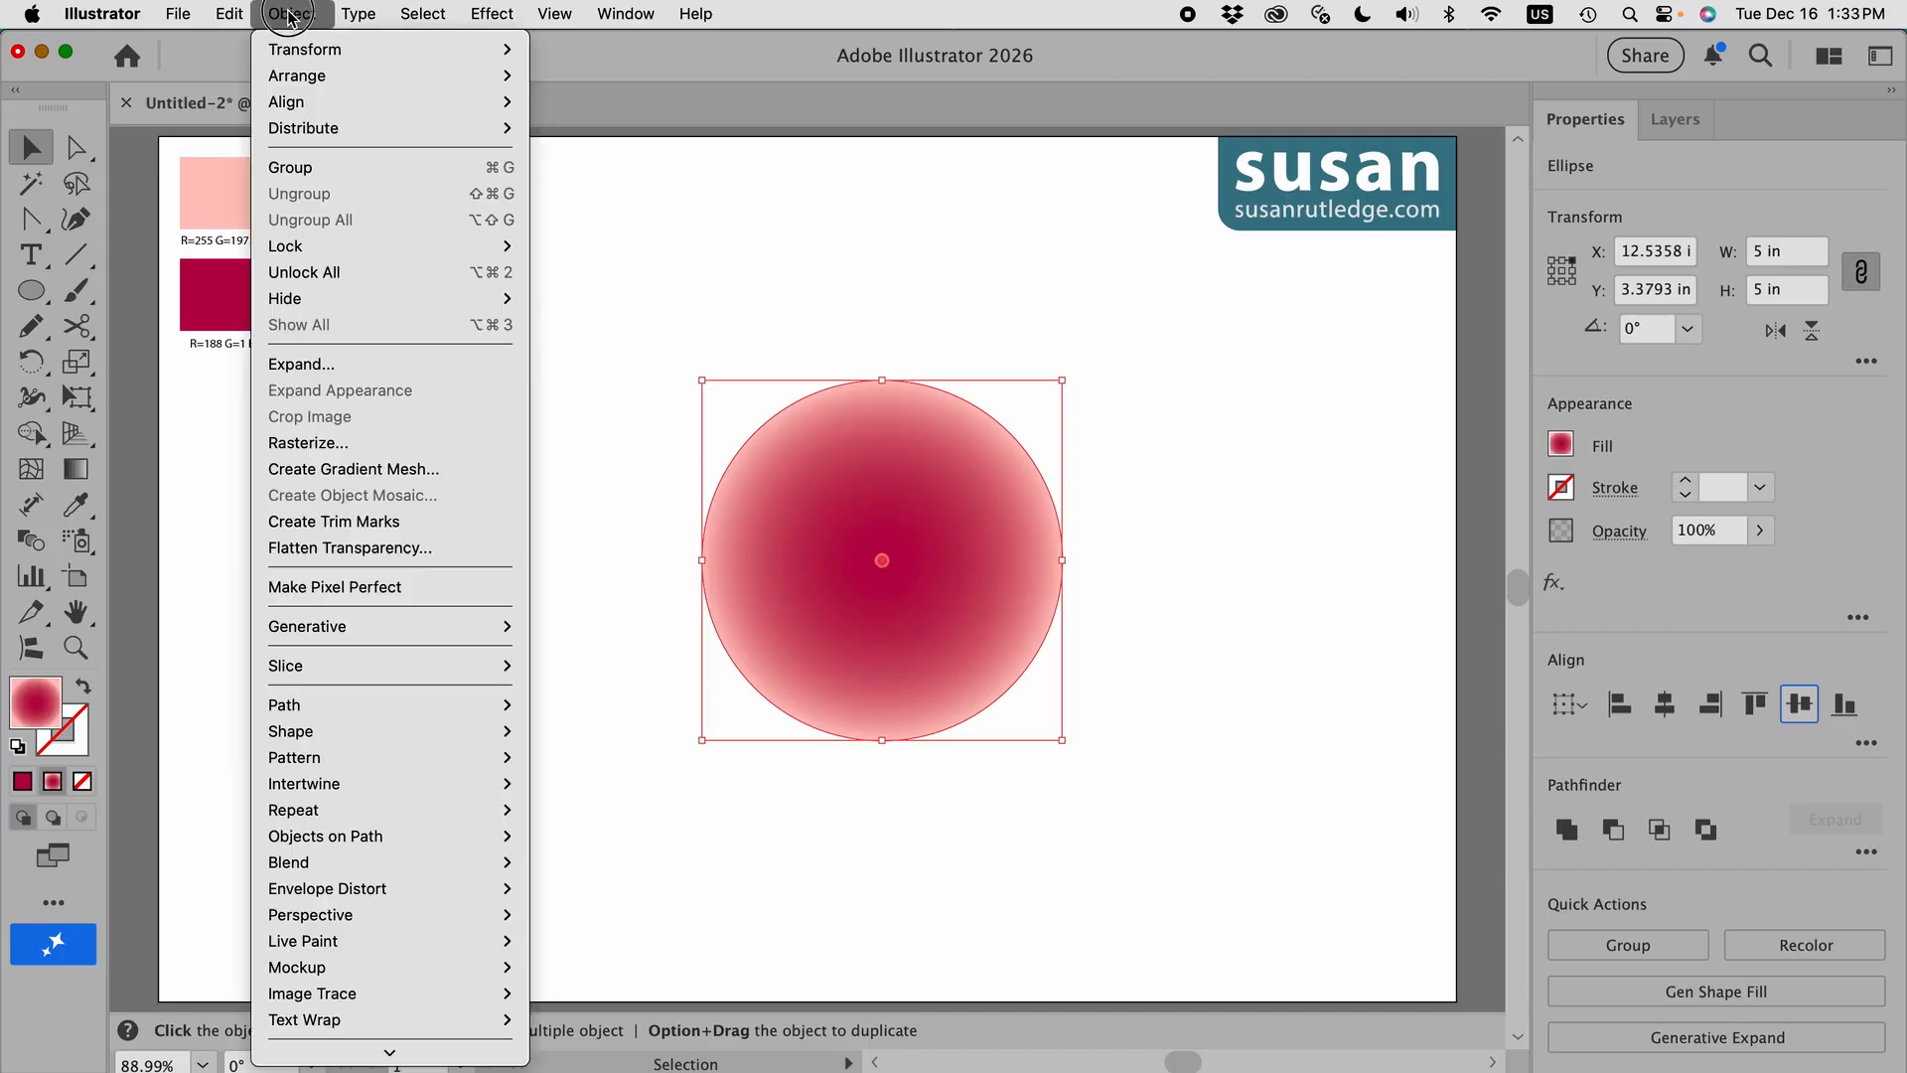
pyautogui.moveTo(375, 864)
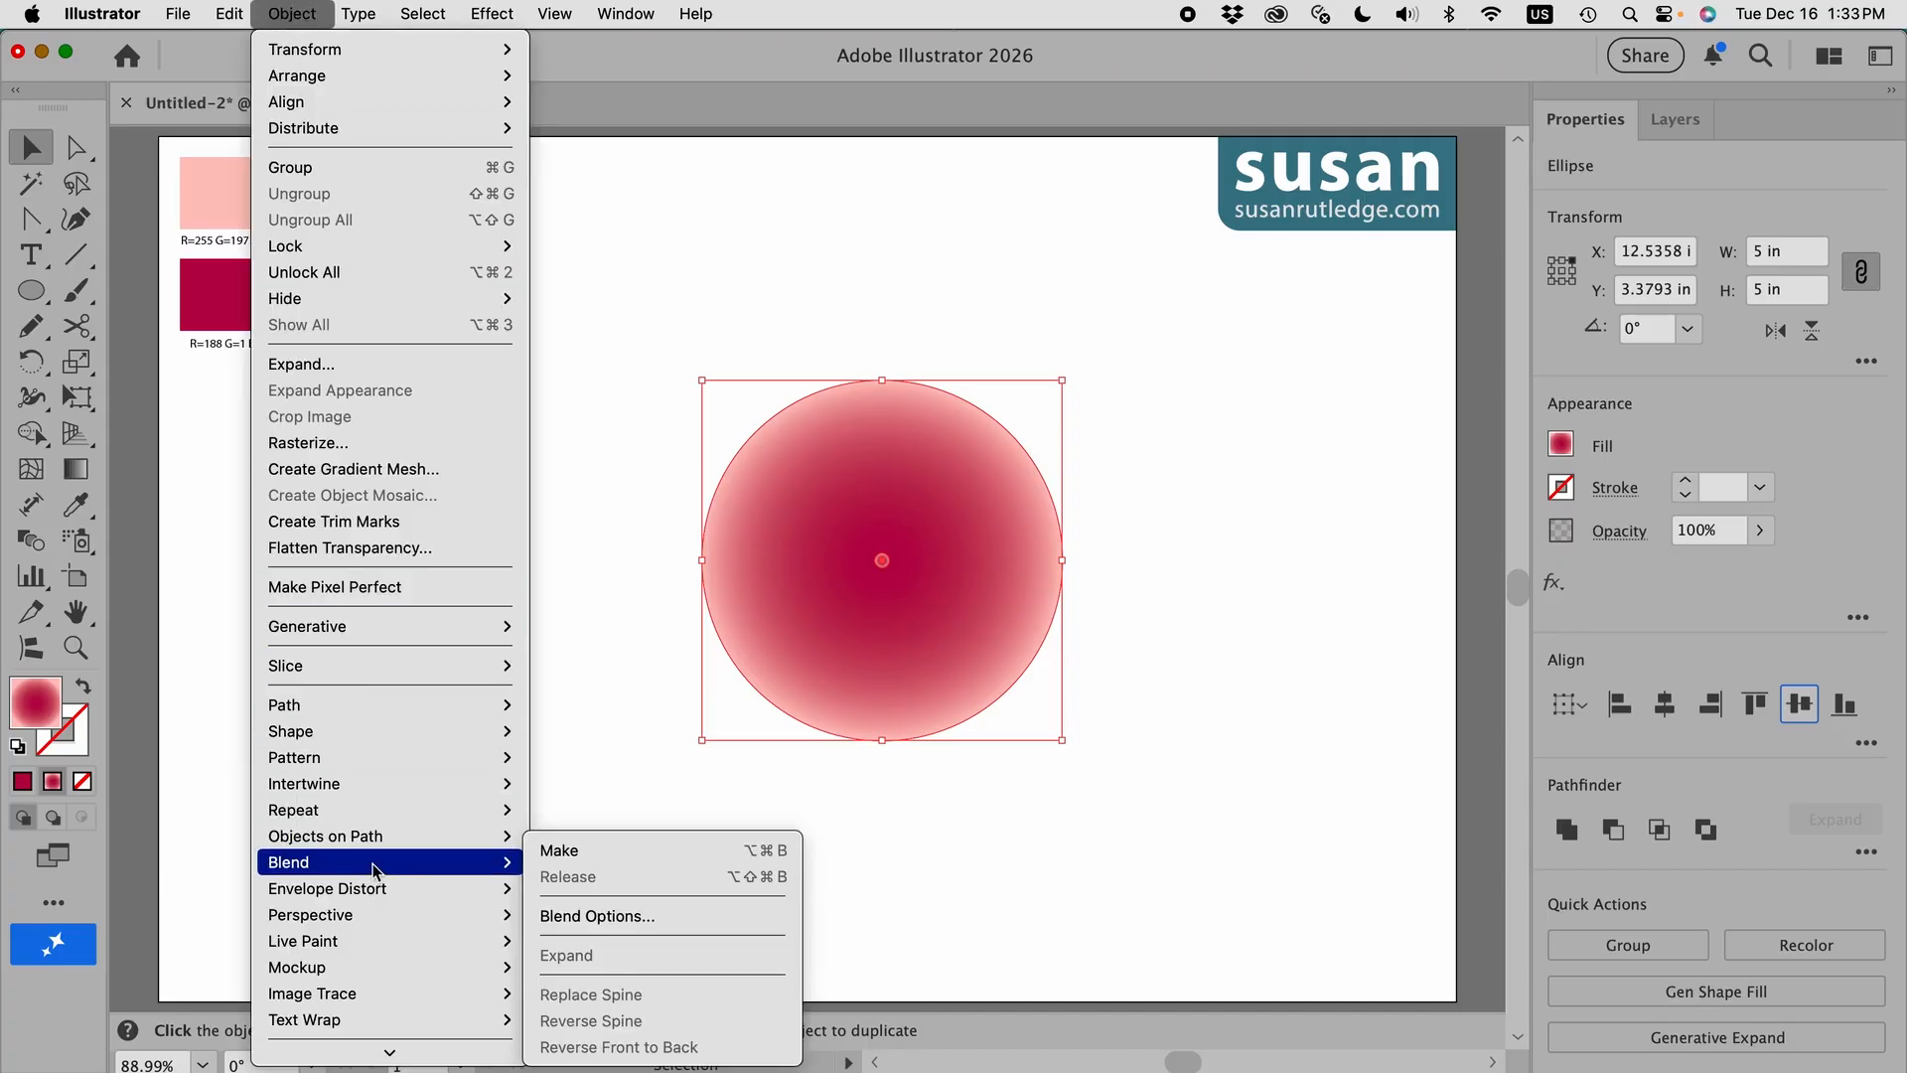
pyautogui.click(564, 851)
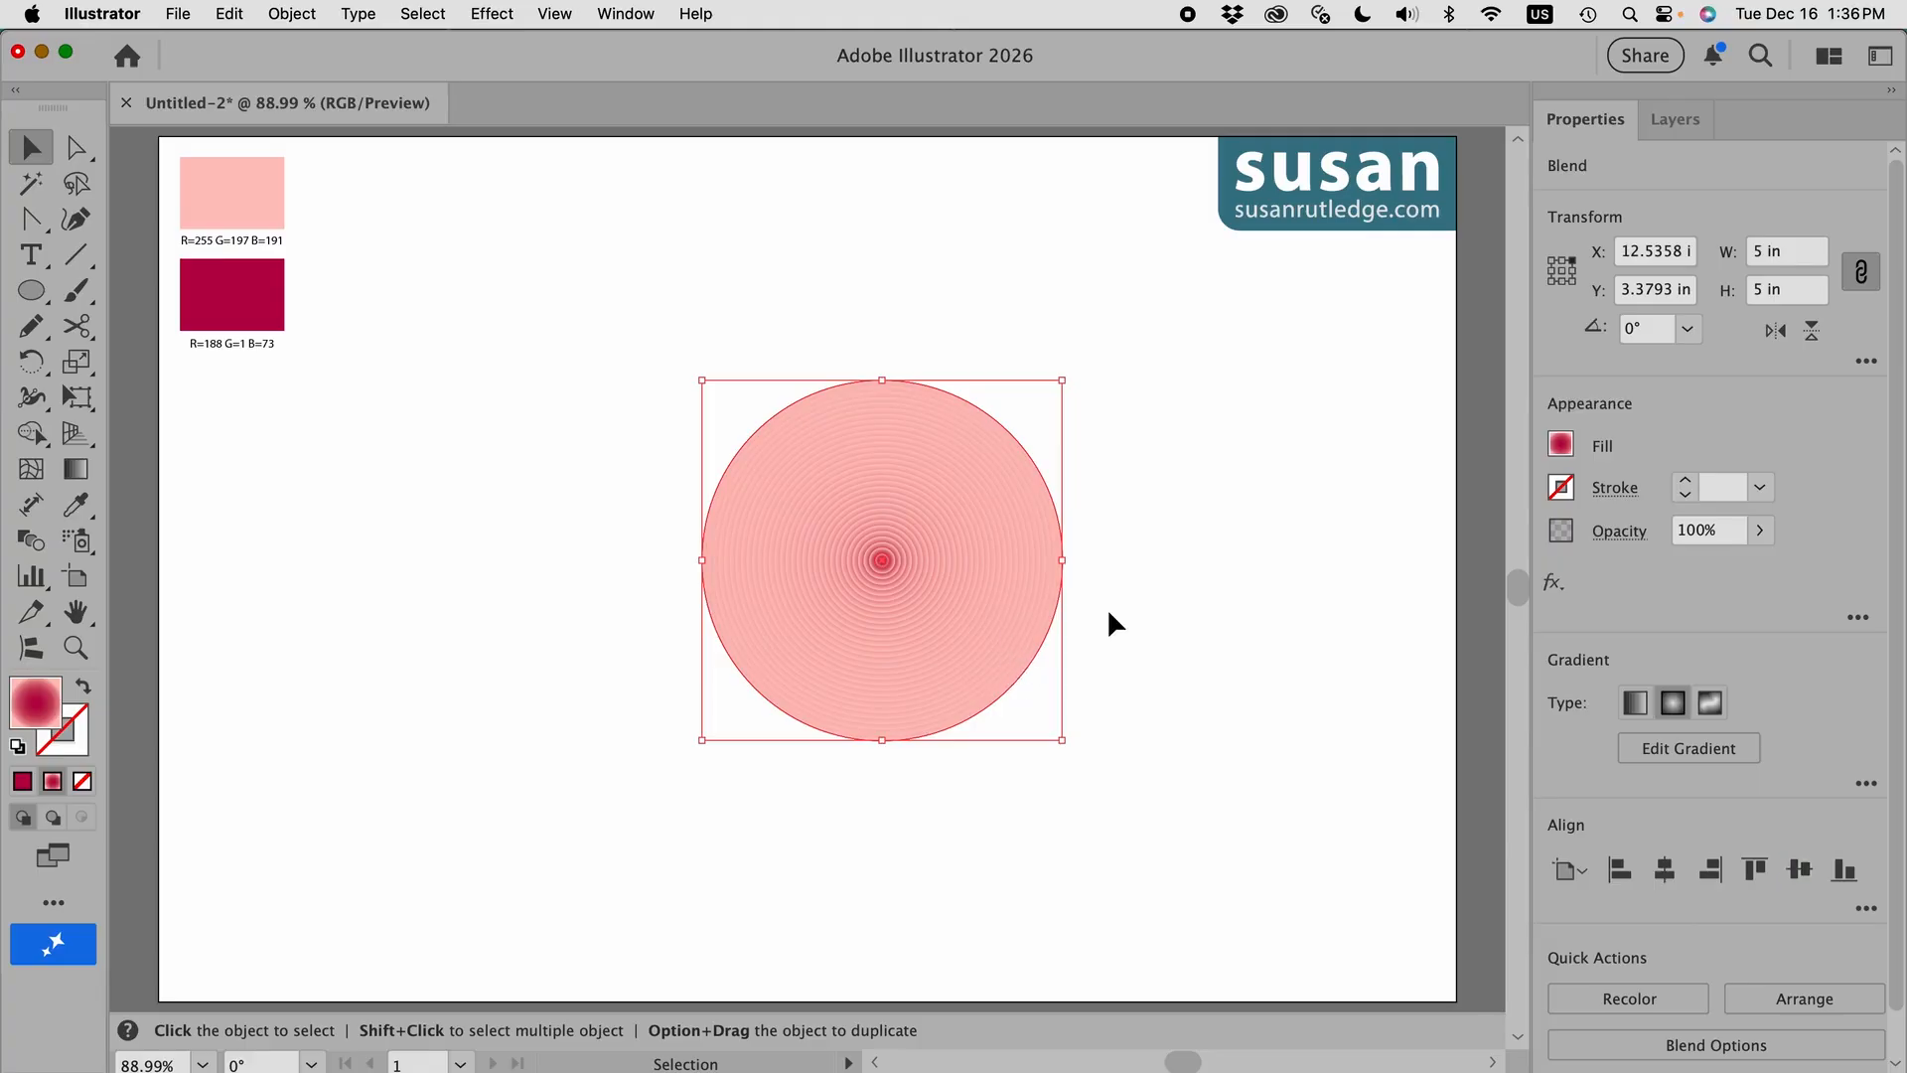
# Step: Add a previewed Tweak effect to the blended circles with 10% horizontal and 10% vertical Relative amounts
pyautogui.click(491, 14)
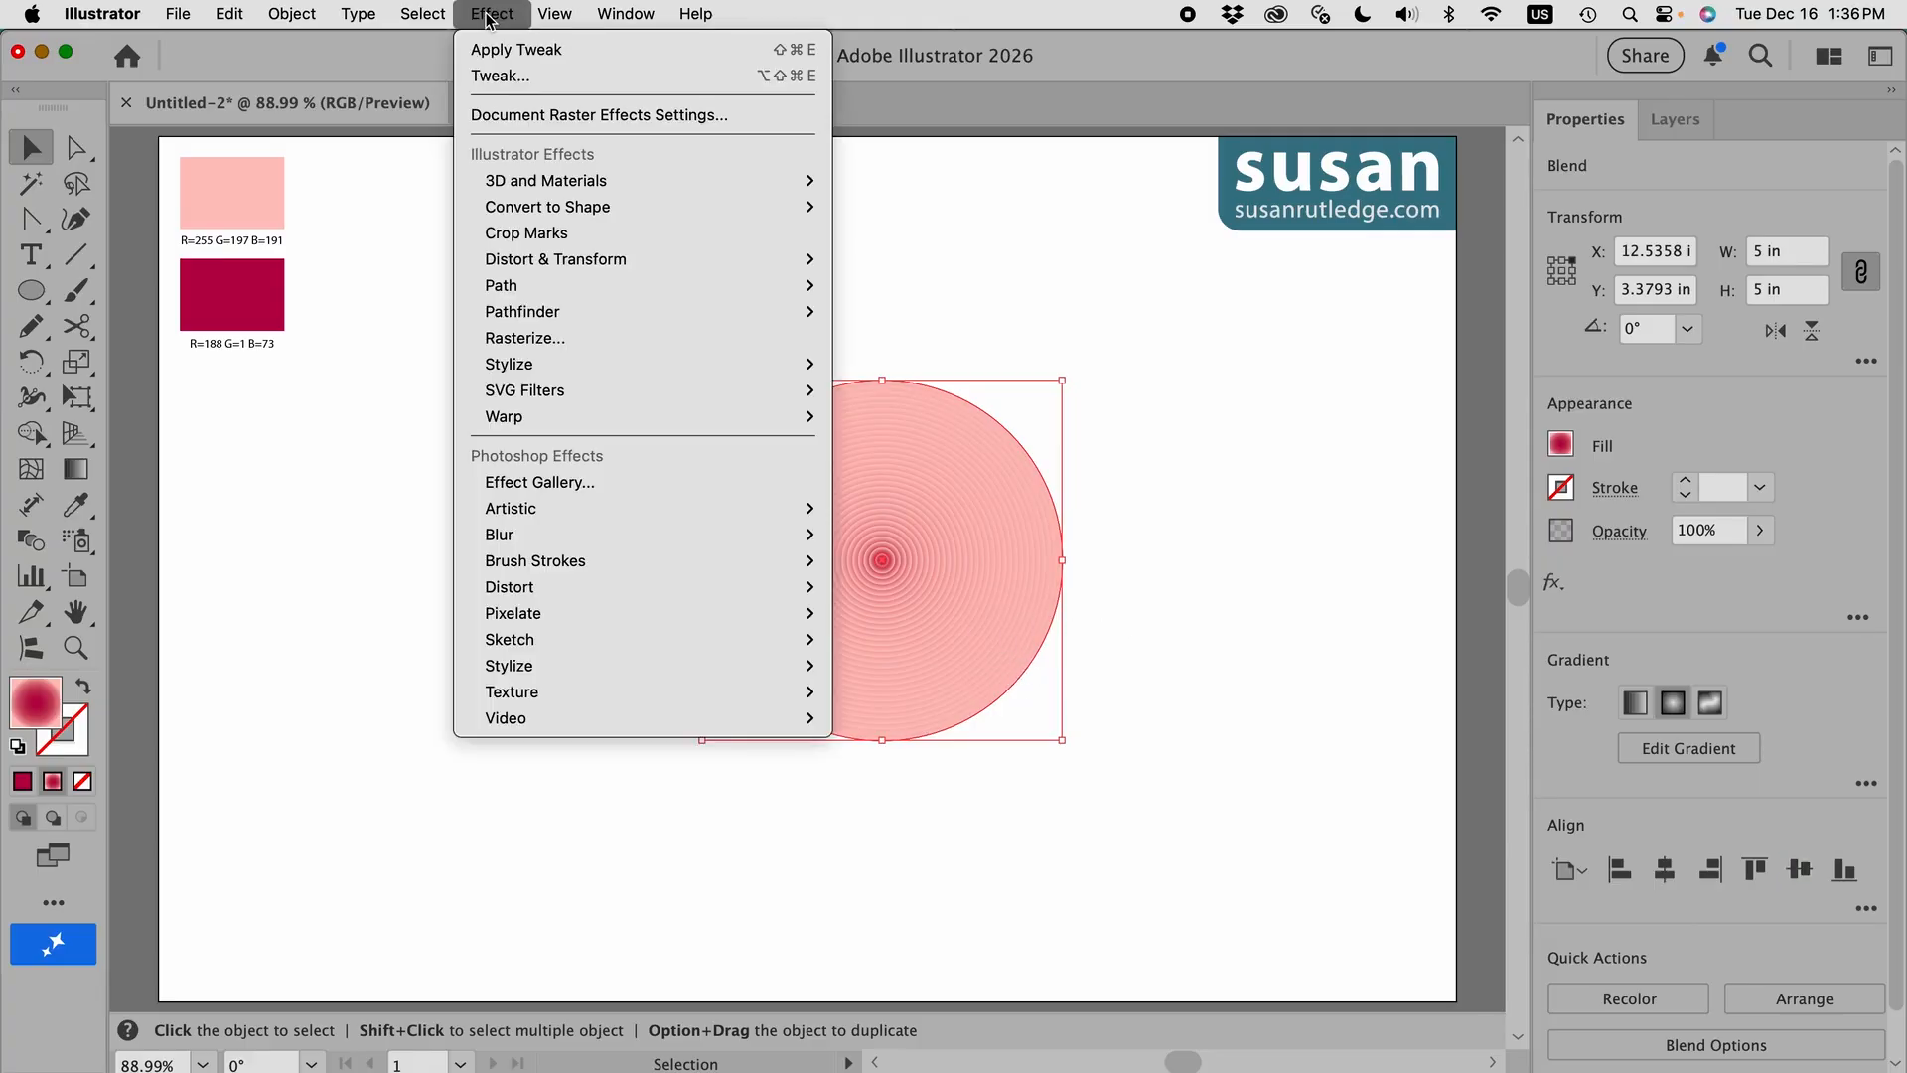
pyautogui.moveTo(527, 261)
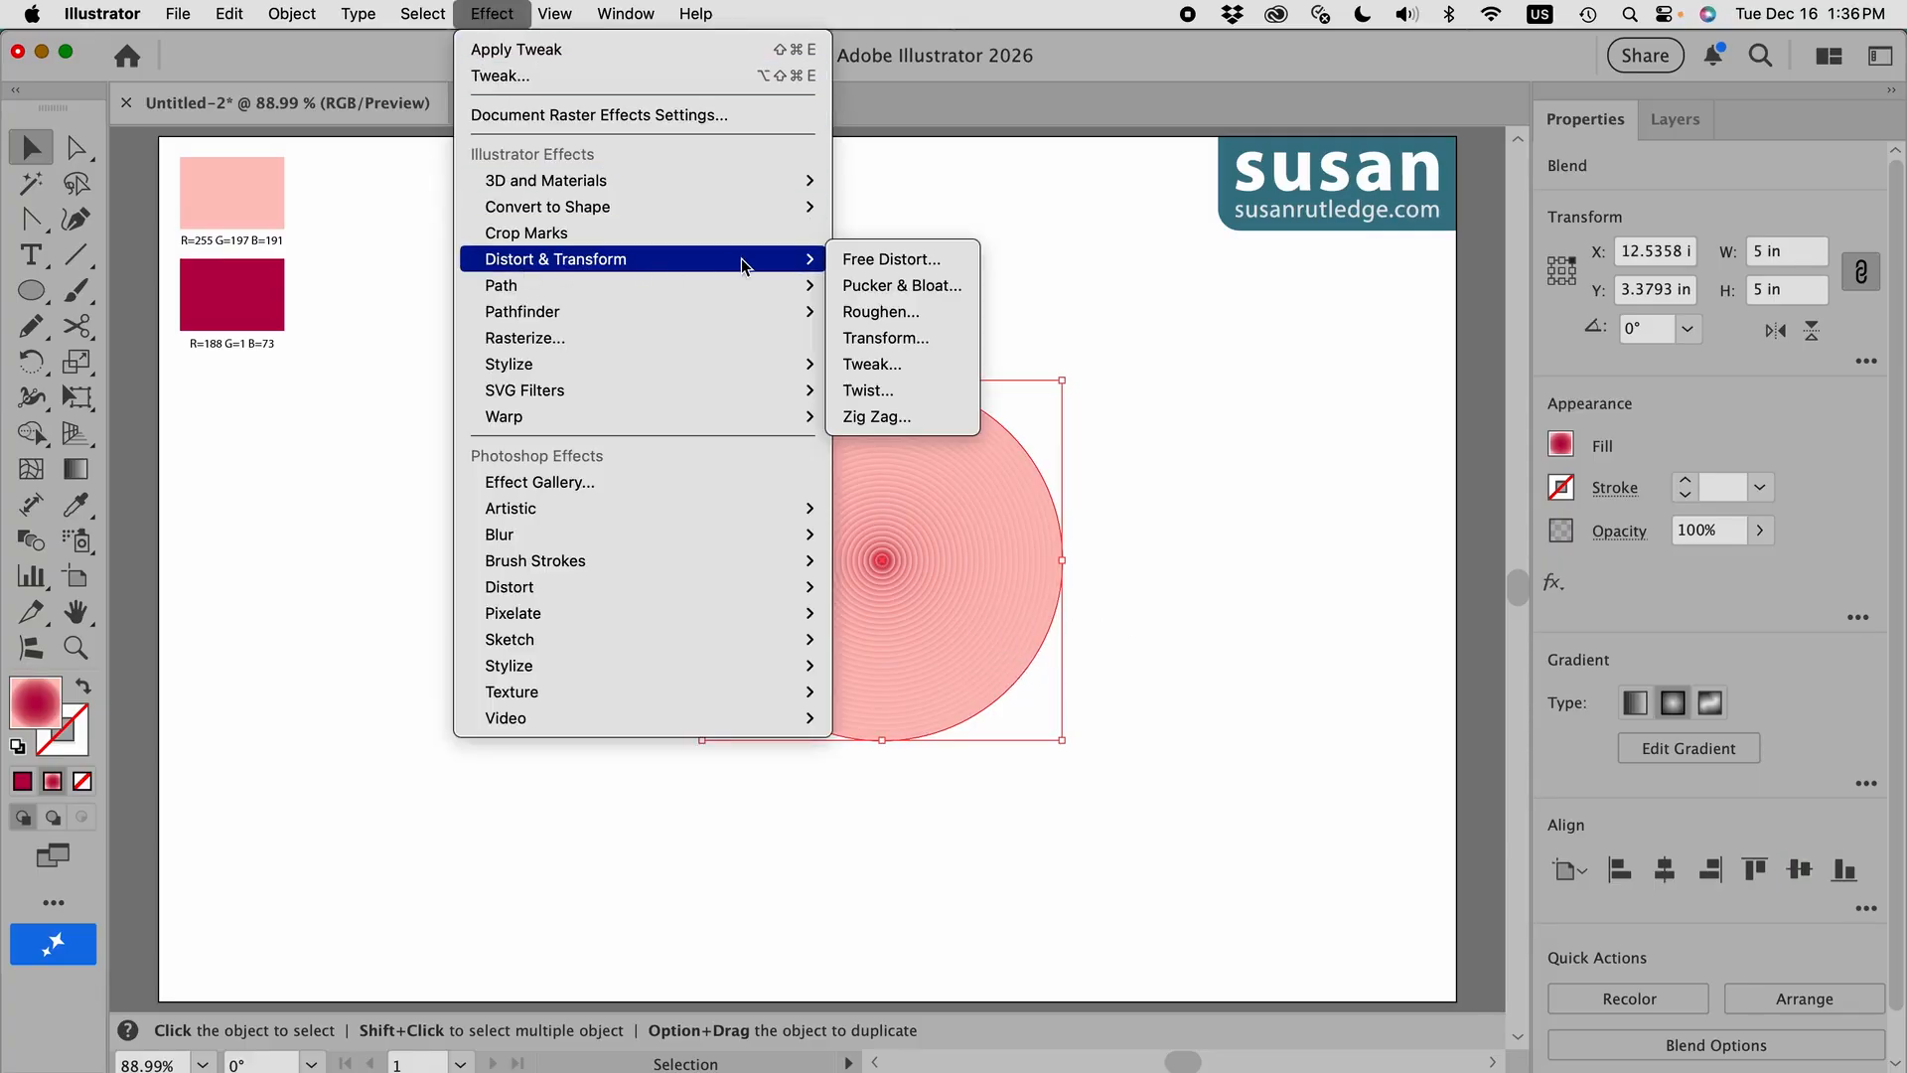
pyautogui.click(903, 365)
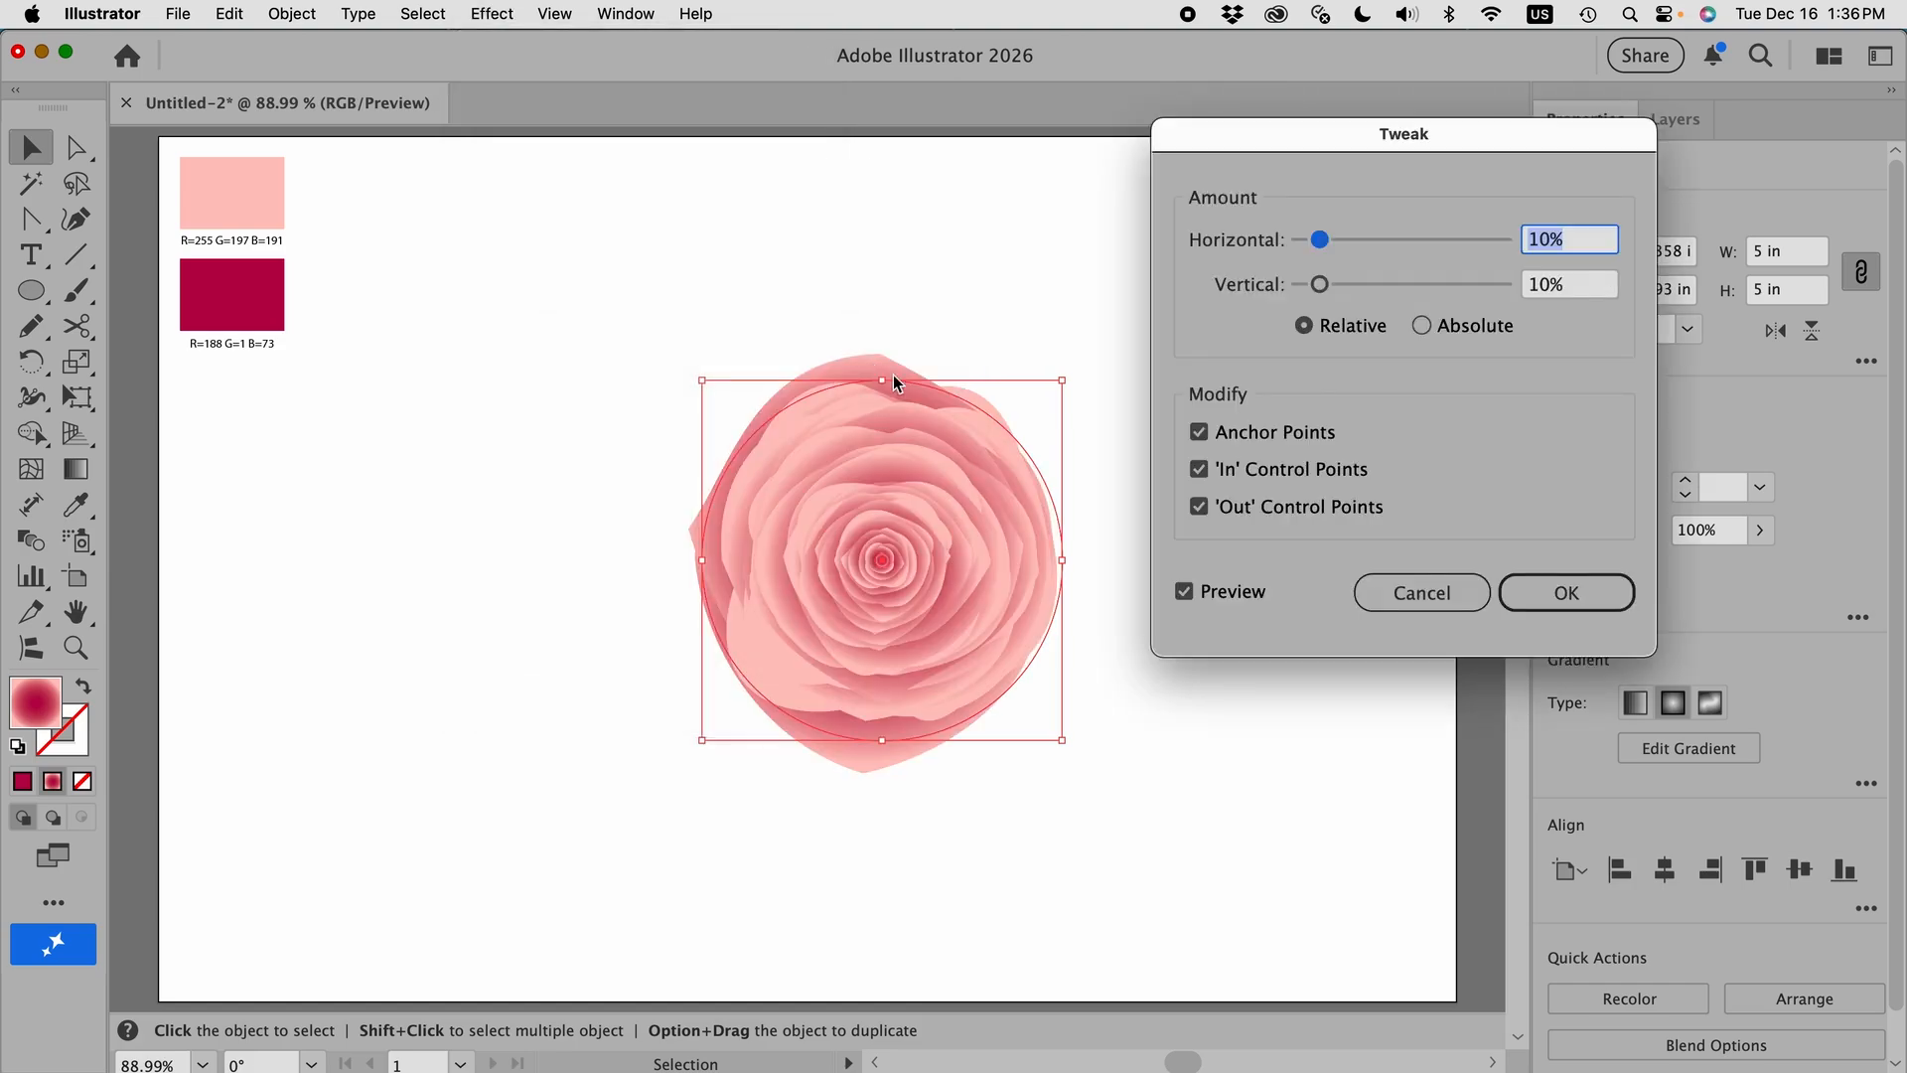
pyautogui.moveTo(1249, 145); pyautogui.dragTo(1288, 103)
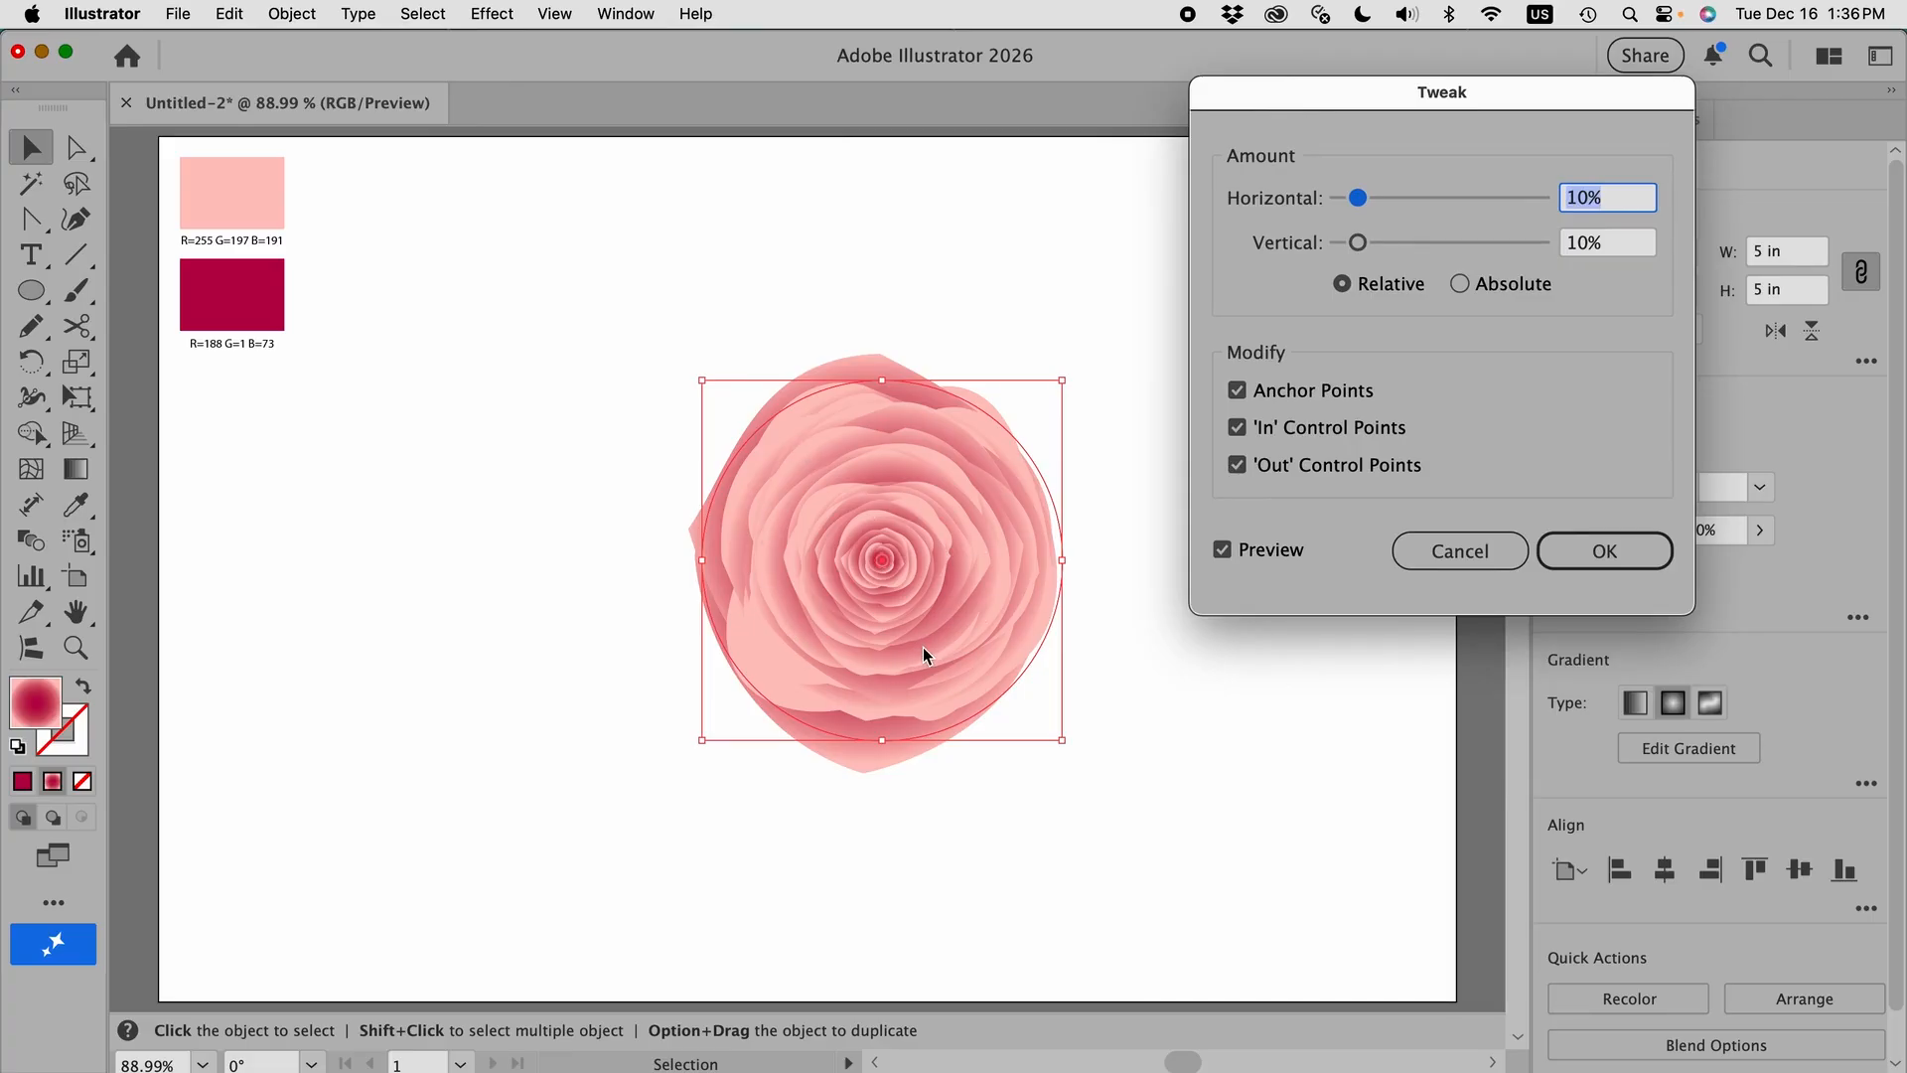
pyautogui.press('Tab')
pyautogui.write('10')
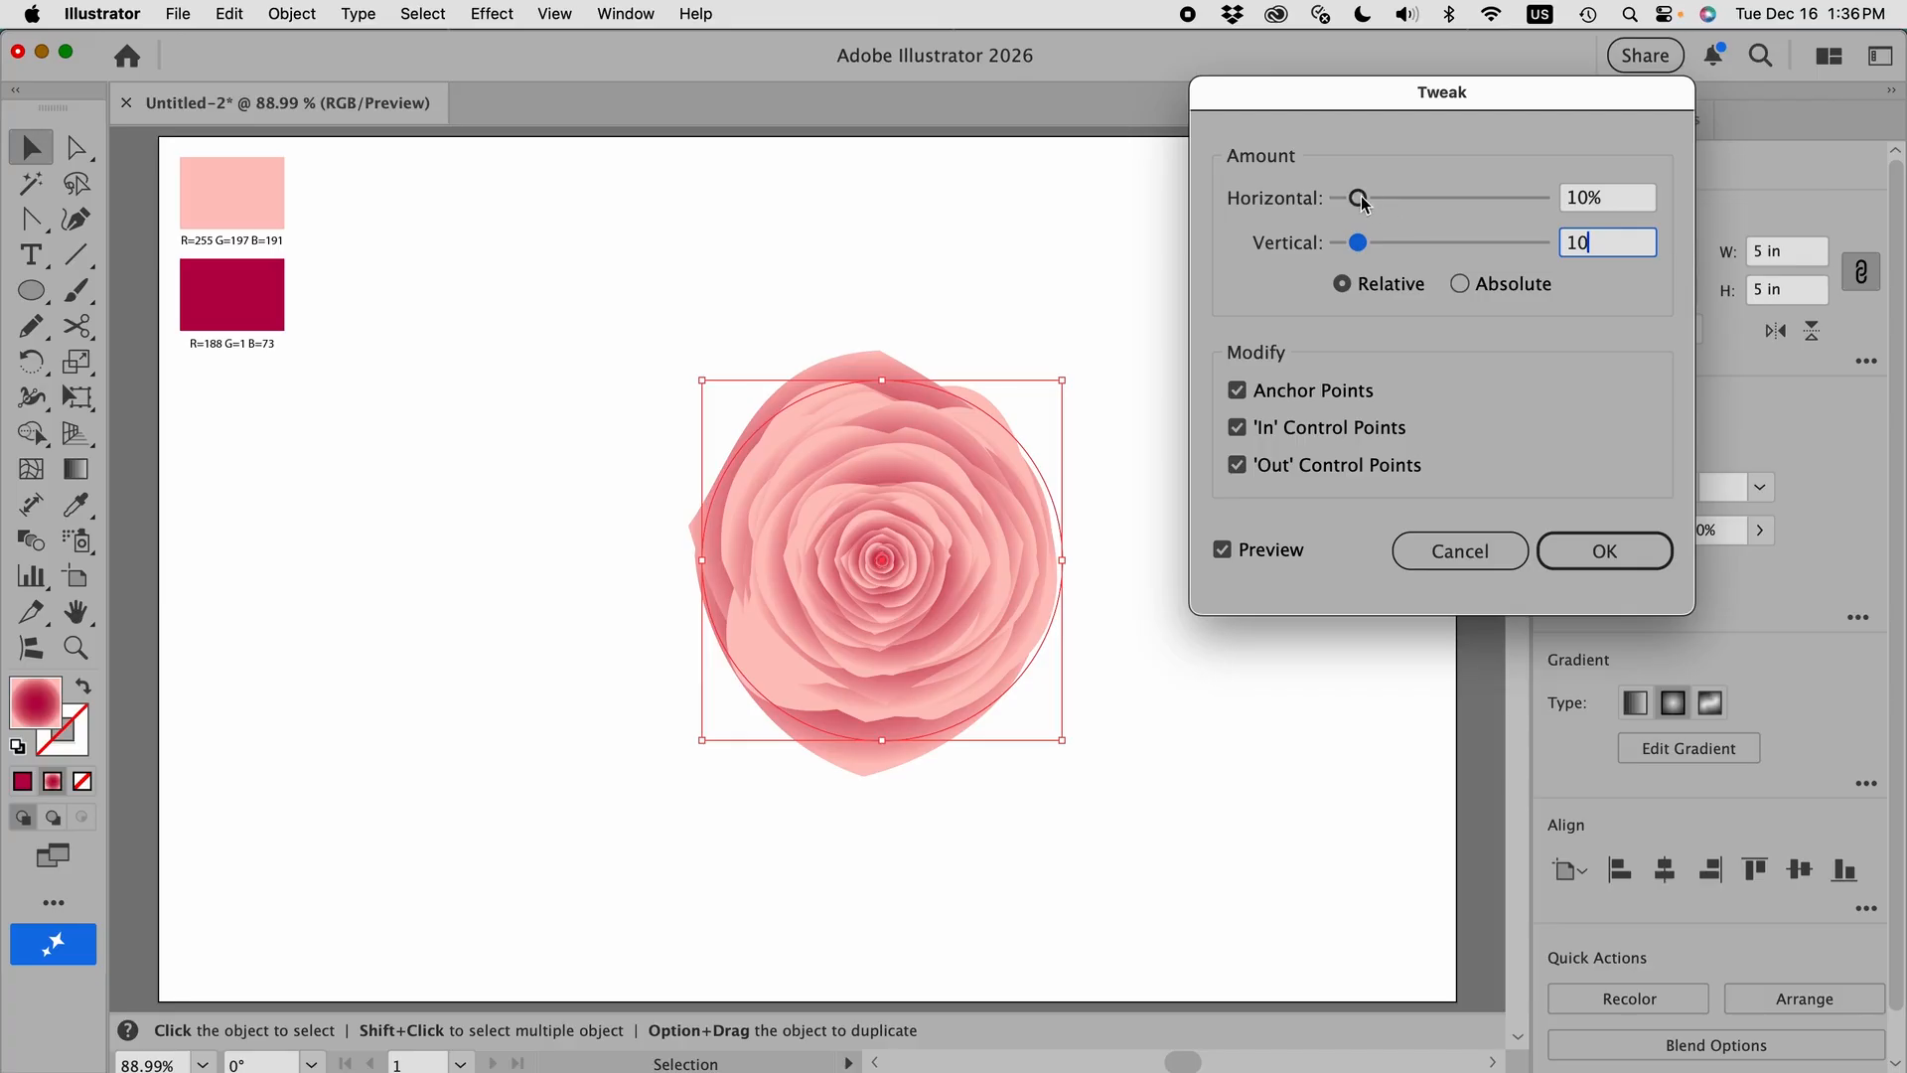
# Step: Preview Tweak amounts of 24% horizontal and 23% vertical and the Absolute option, and apply the effect at 10% for both with Relative
pyautogui.moveTo(1366, 204); pyautogui.dragTo(1391, 250)
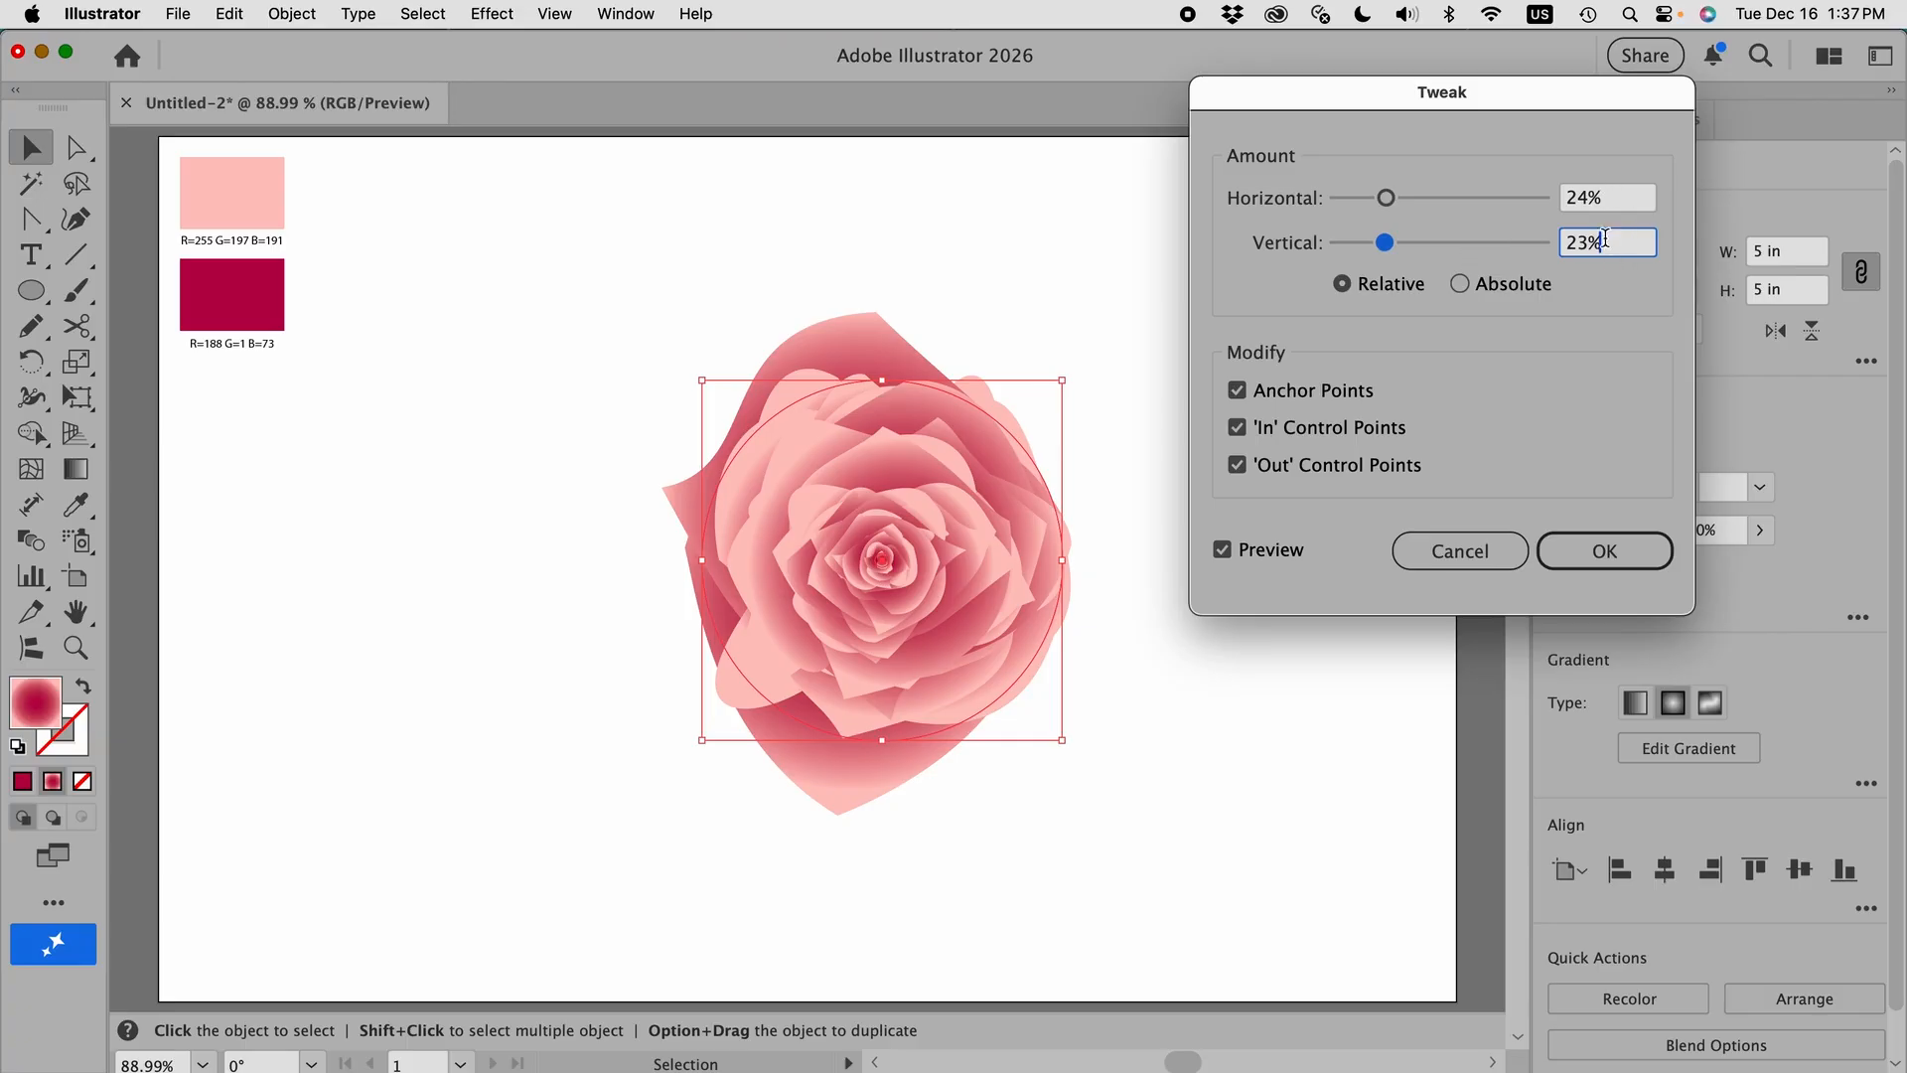
pyautogui.moveTo(1387, 197); pyautogui.dragTo(1360, 248)
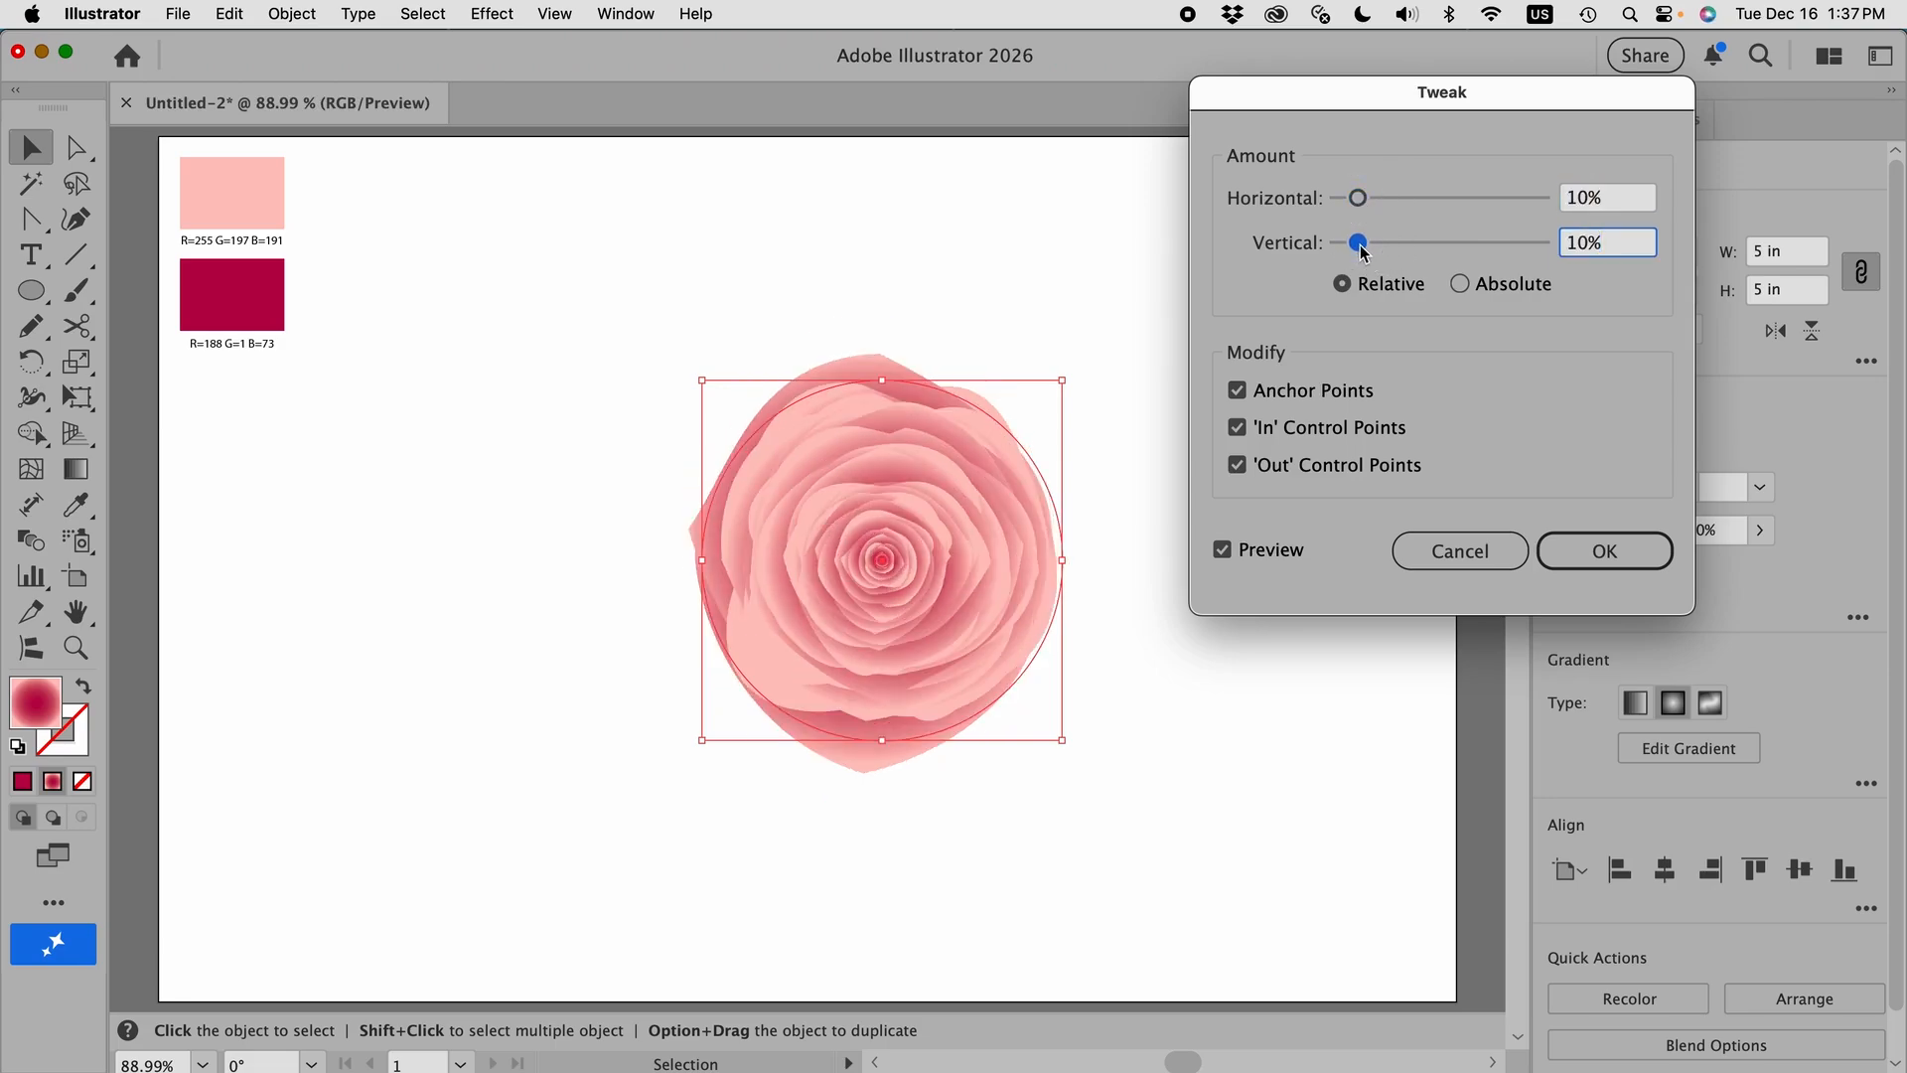
pyautogui.click(1461, 285)
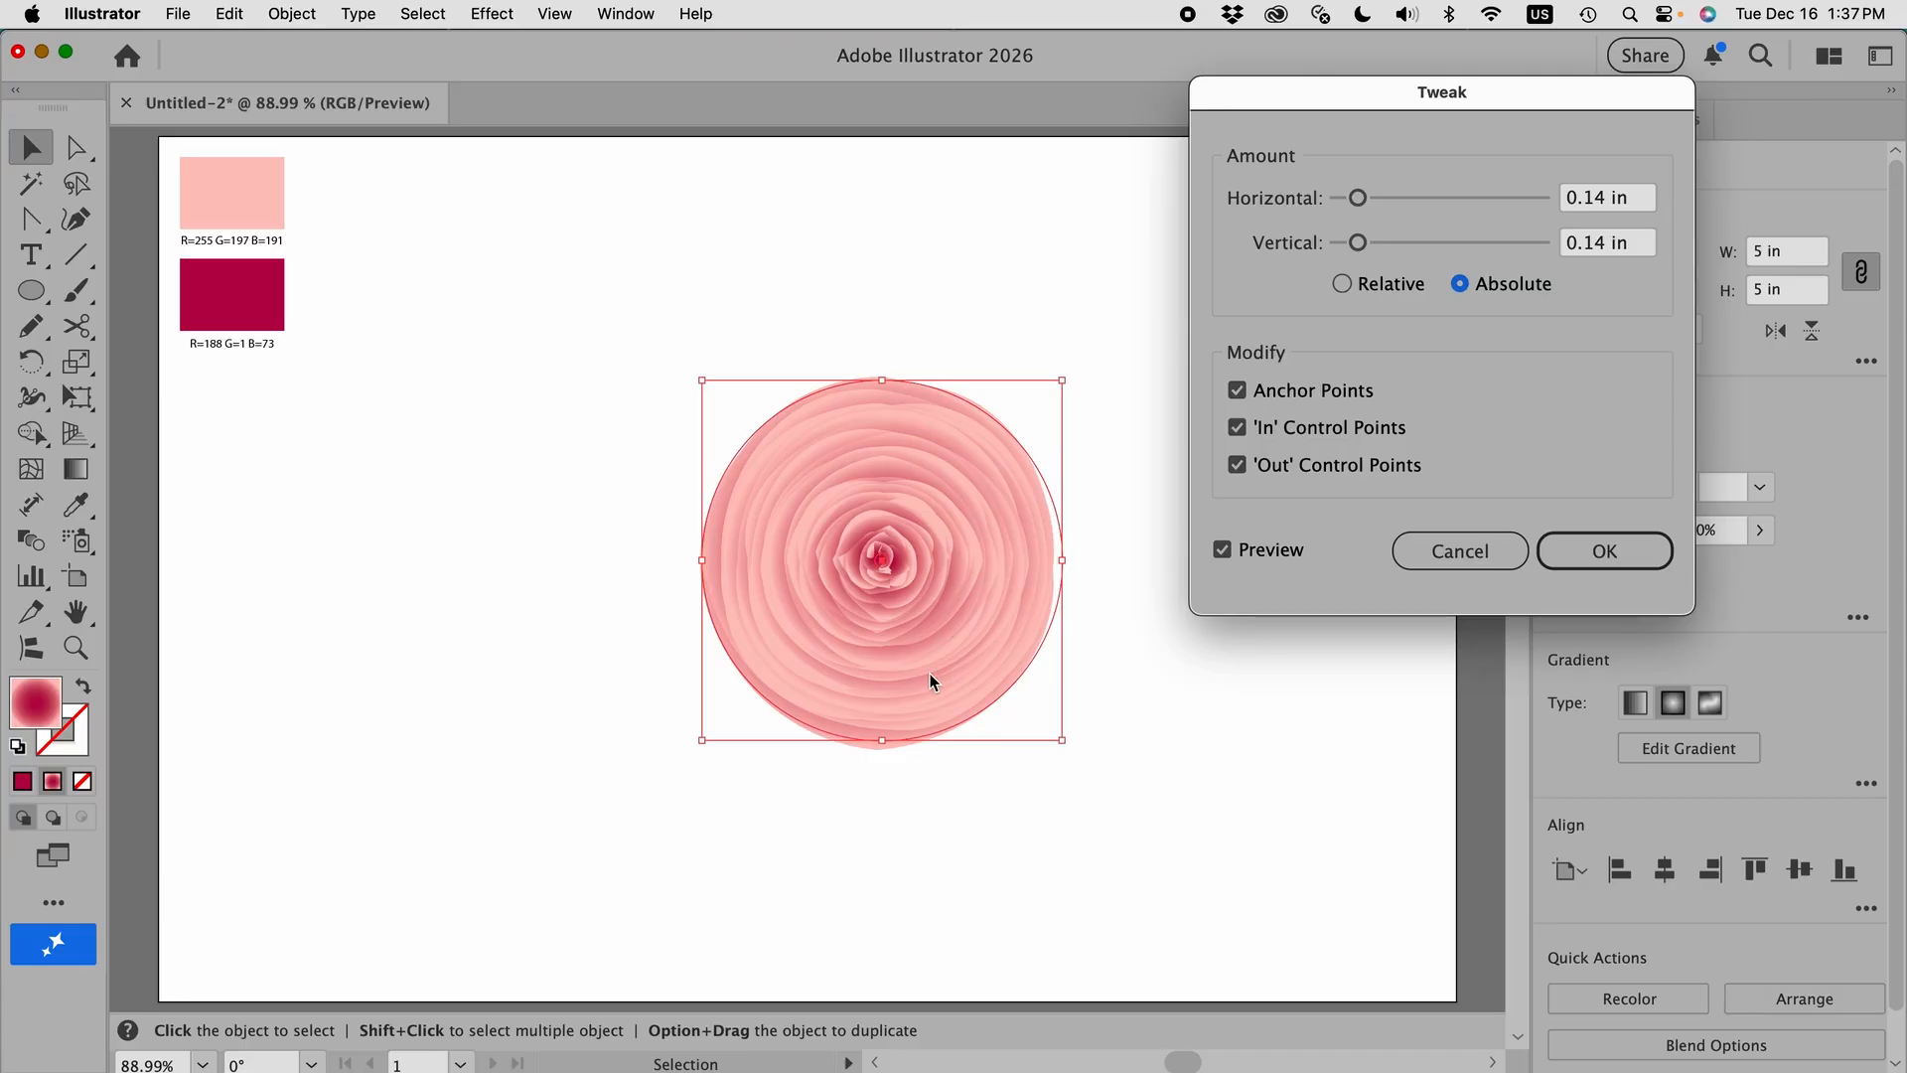
pyautogui.click(1342, 284)
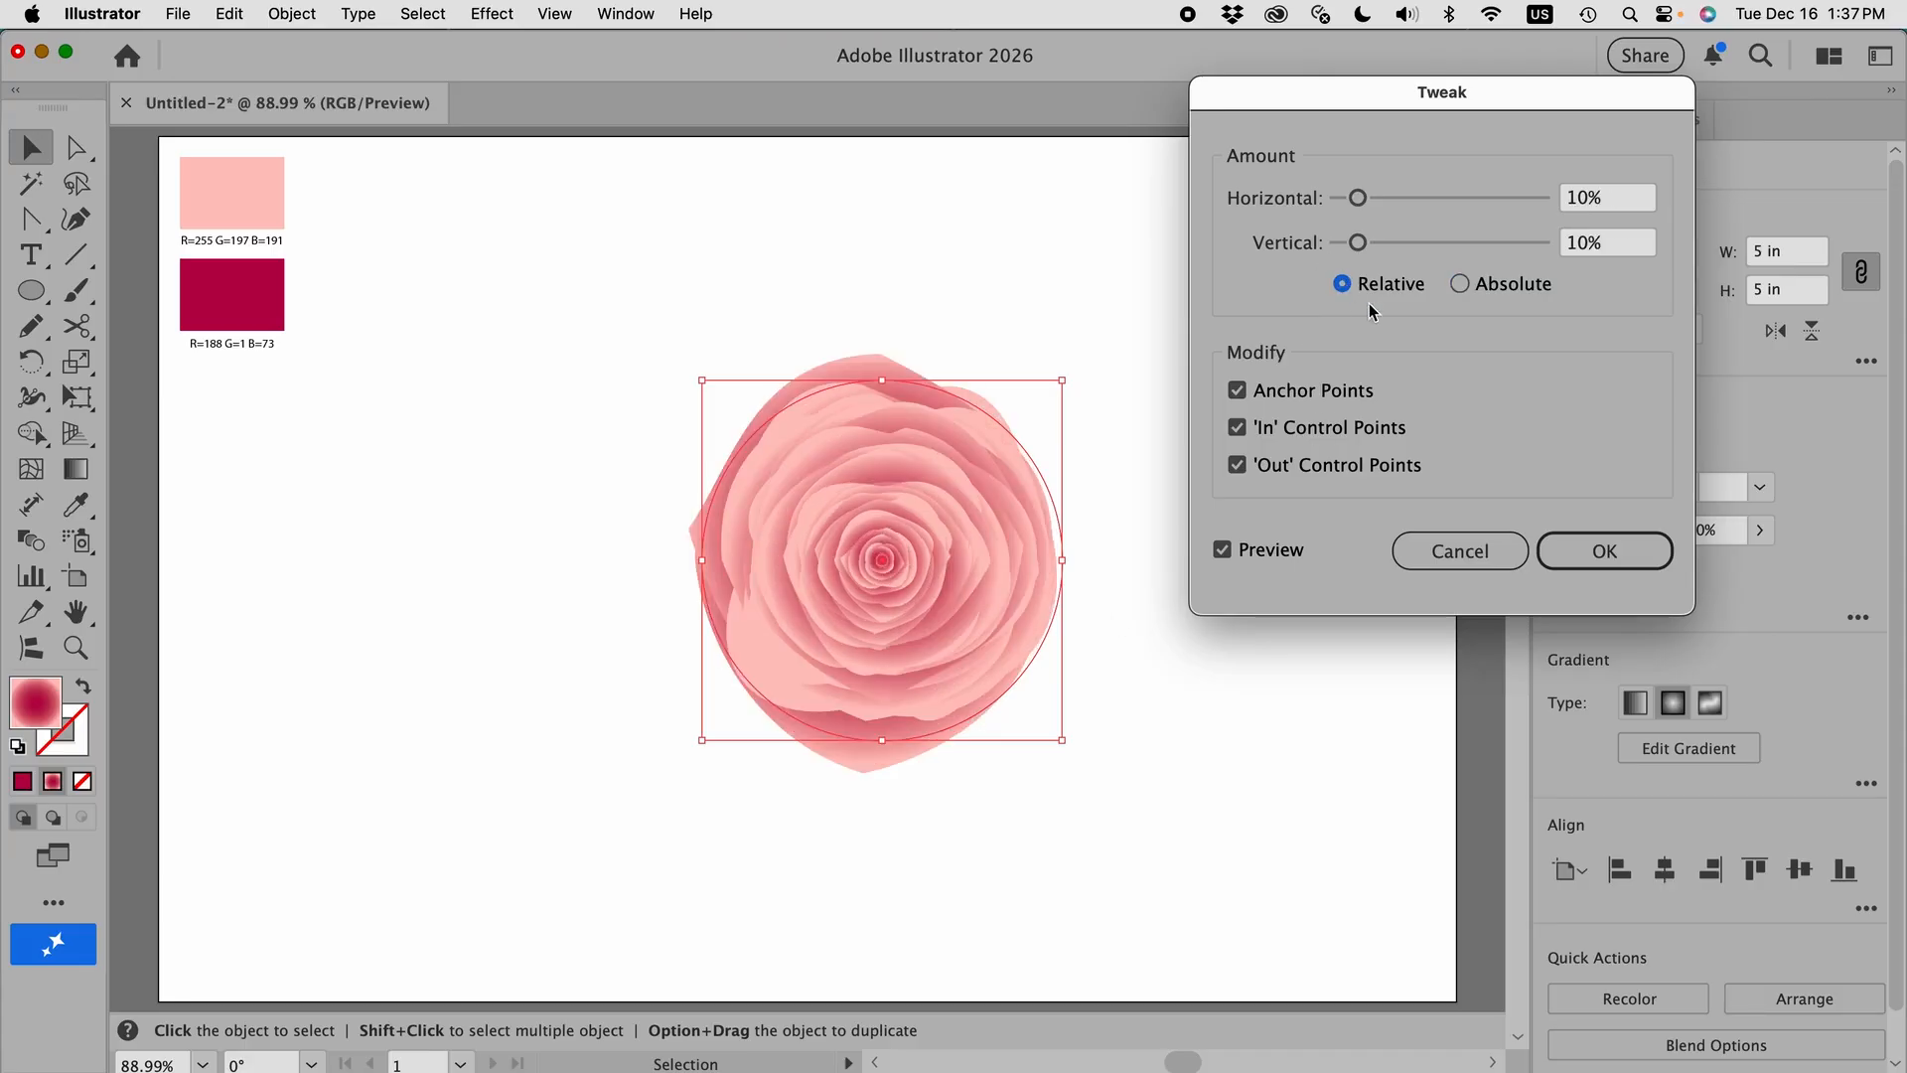
pyautogui.click(1605, 550)
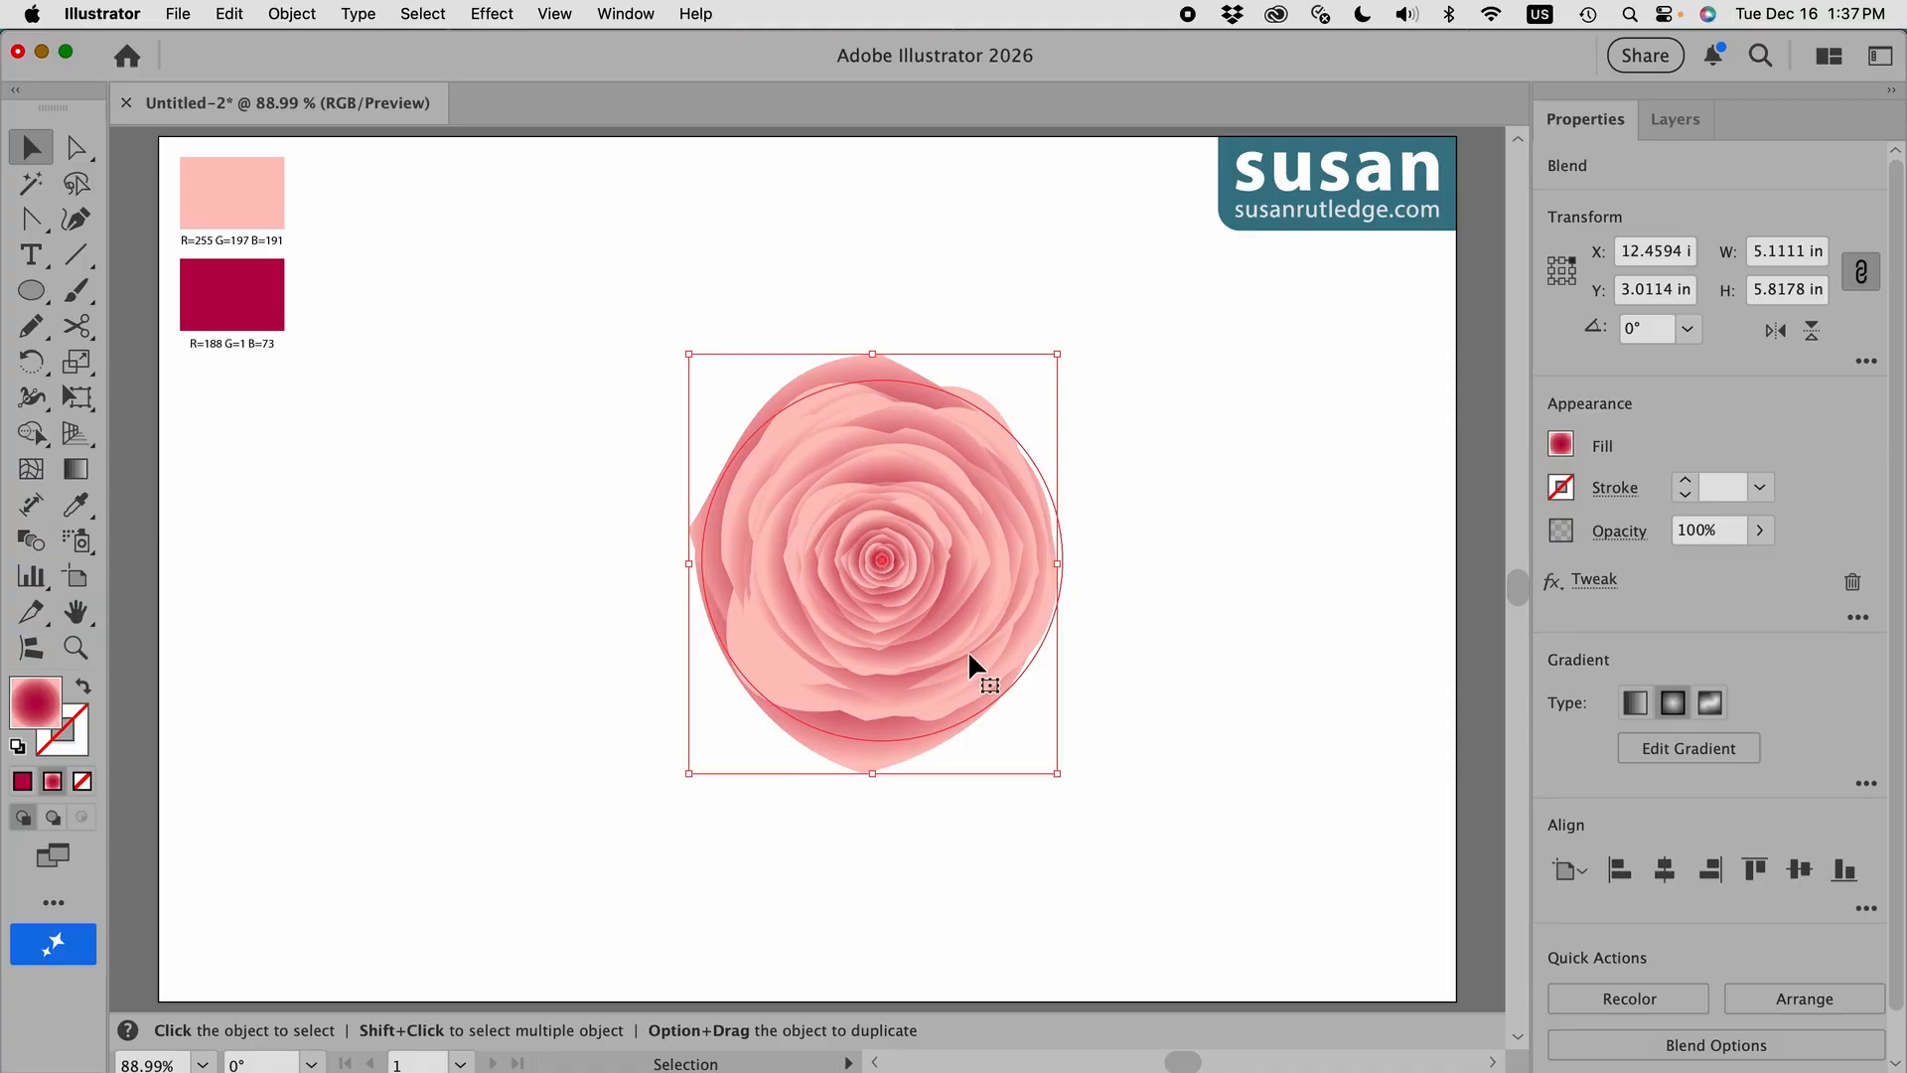
# Step: Shift the midpoint of the rose's radial gradient to about 85.6%, close the gradient settings and deselect the rose
pyautogui.doubleClick(78, 480)
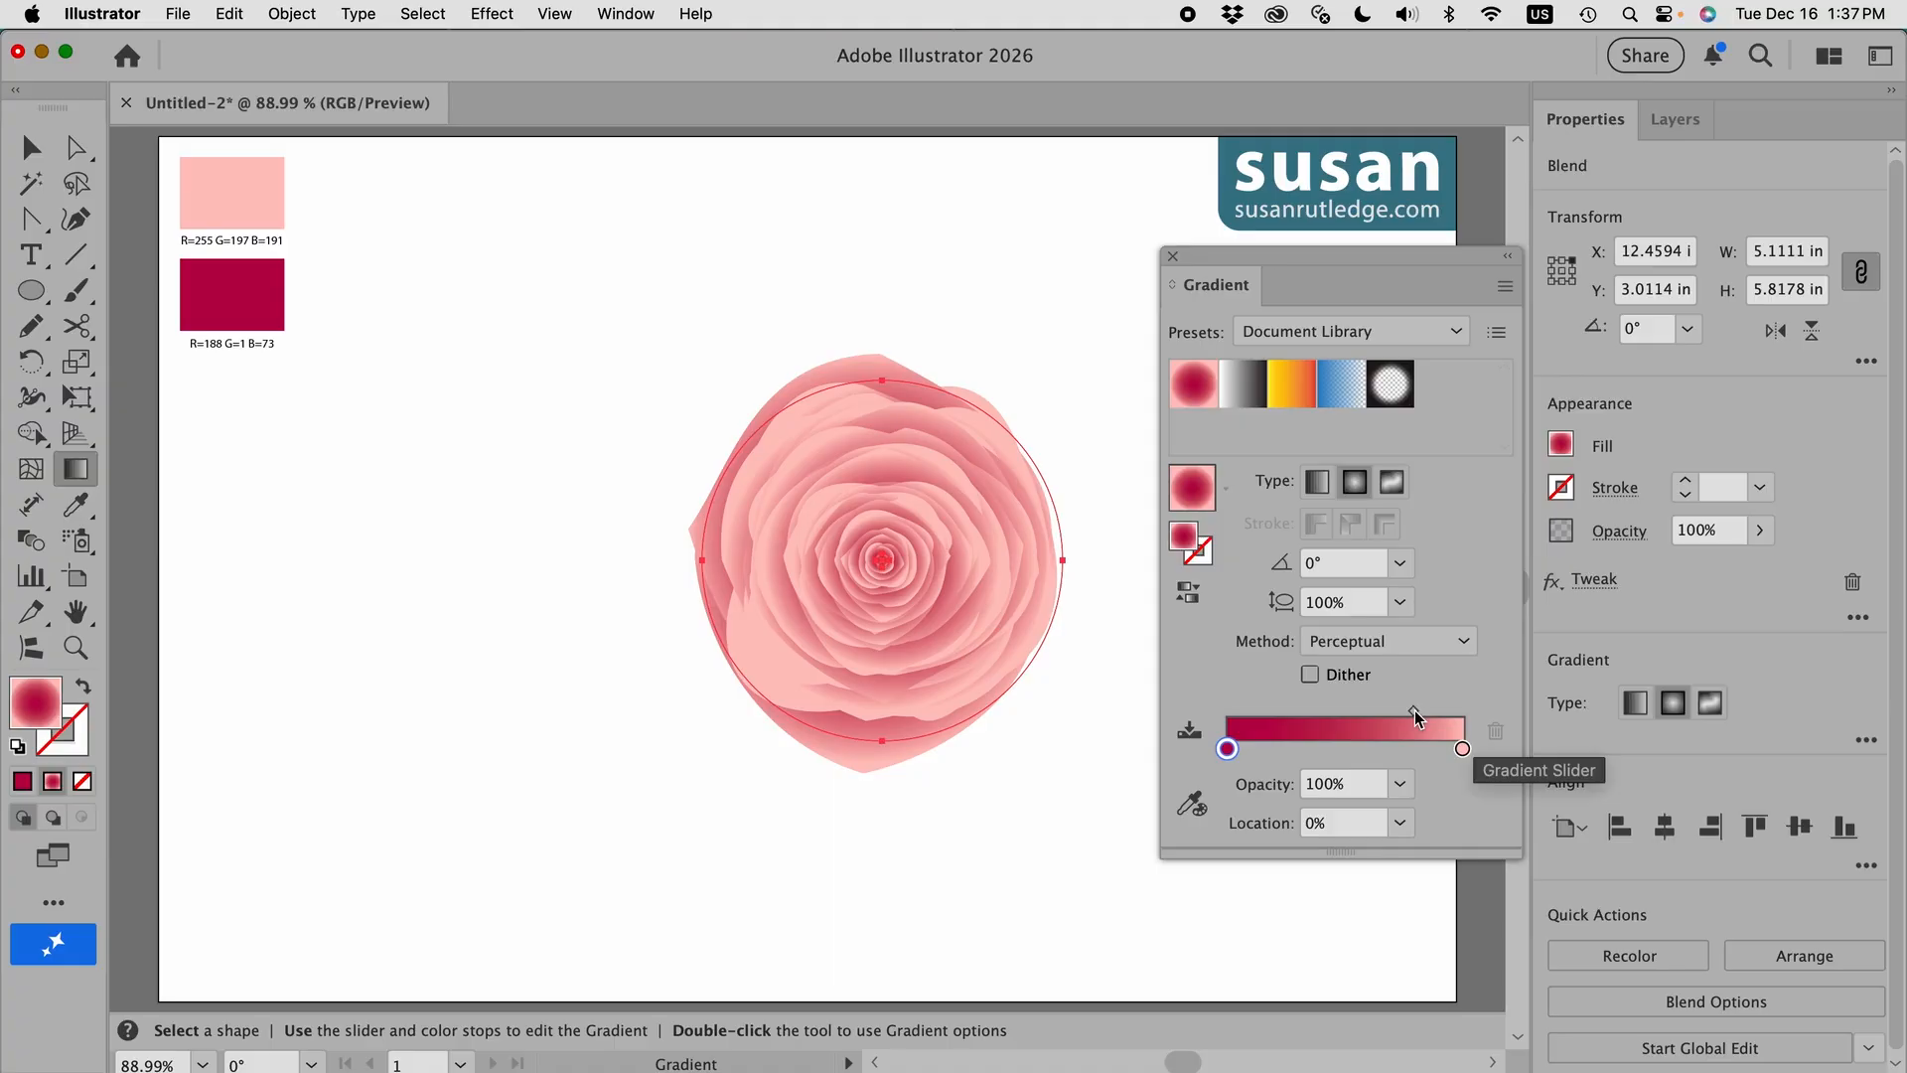
pyautogui.moveTo(1418, 718); pyautogui.dragTo(1433, 717)
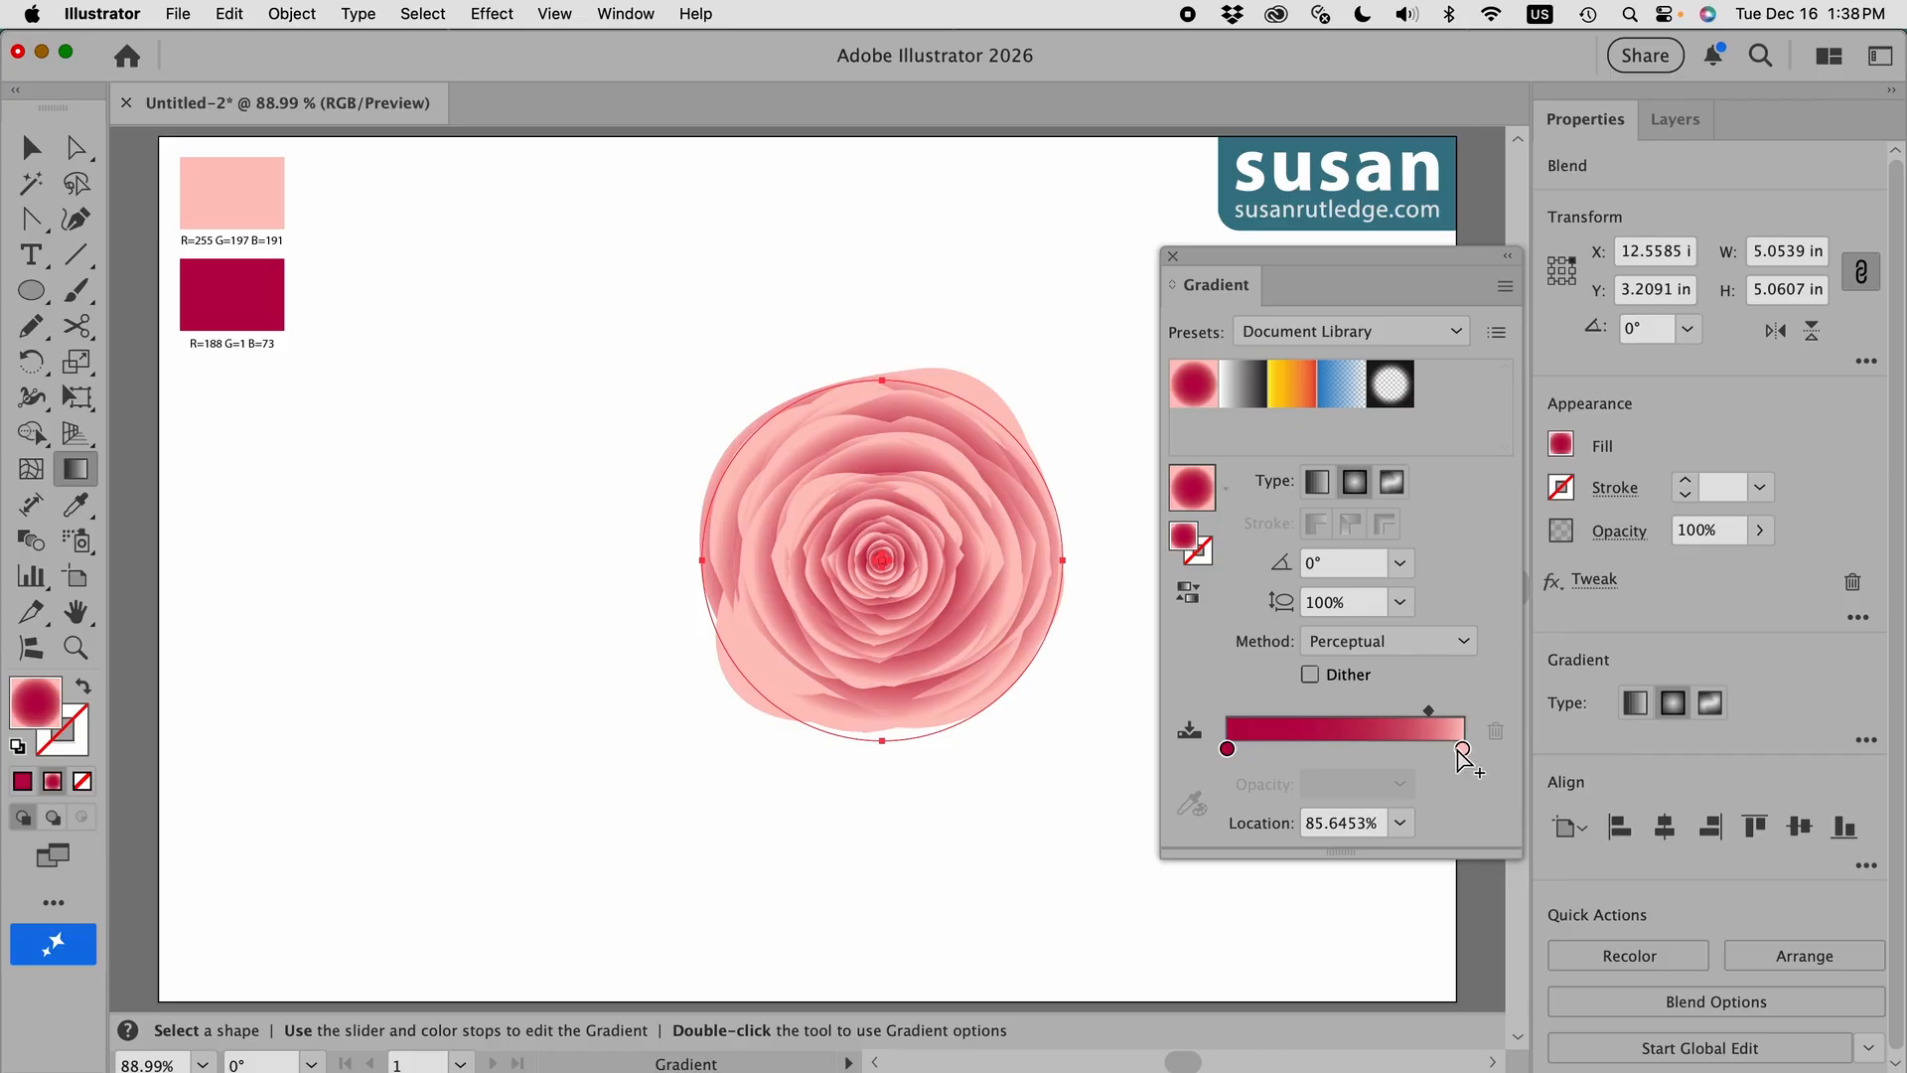
pyautogui.moveTo(1428, 716)
pyautogui.mouseDown()
pyautogui.moveTo(1367, 718)
pyautogui.moveTo(1433, 717)
pyautogui.mouseUp()
pyautogui.click(1173, 256)
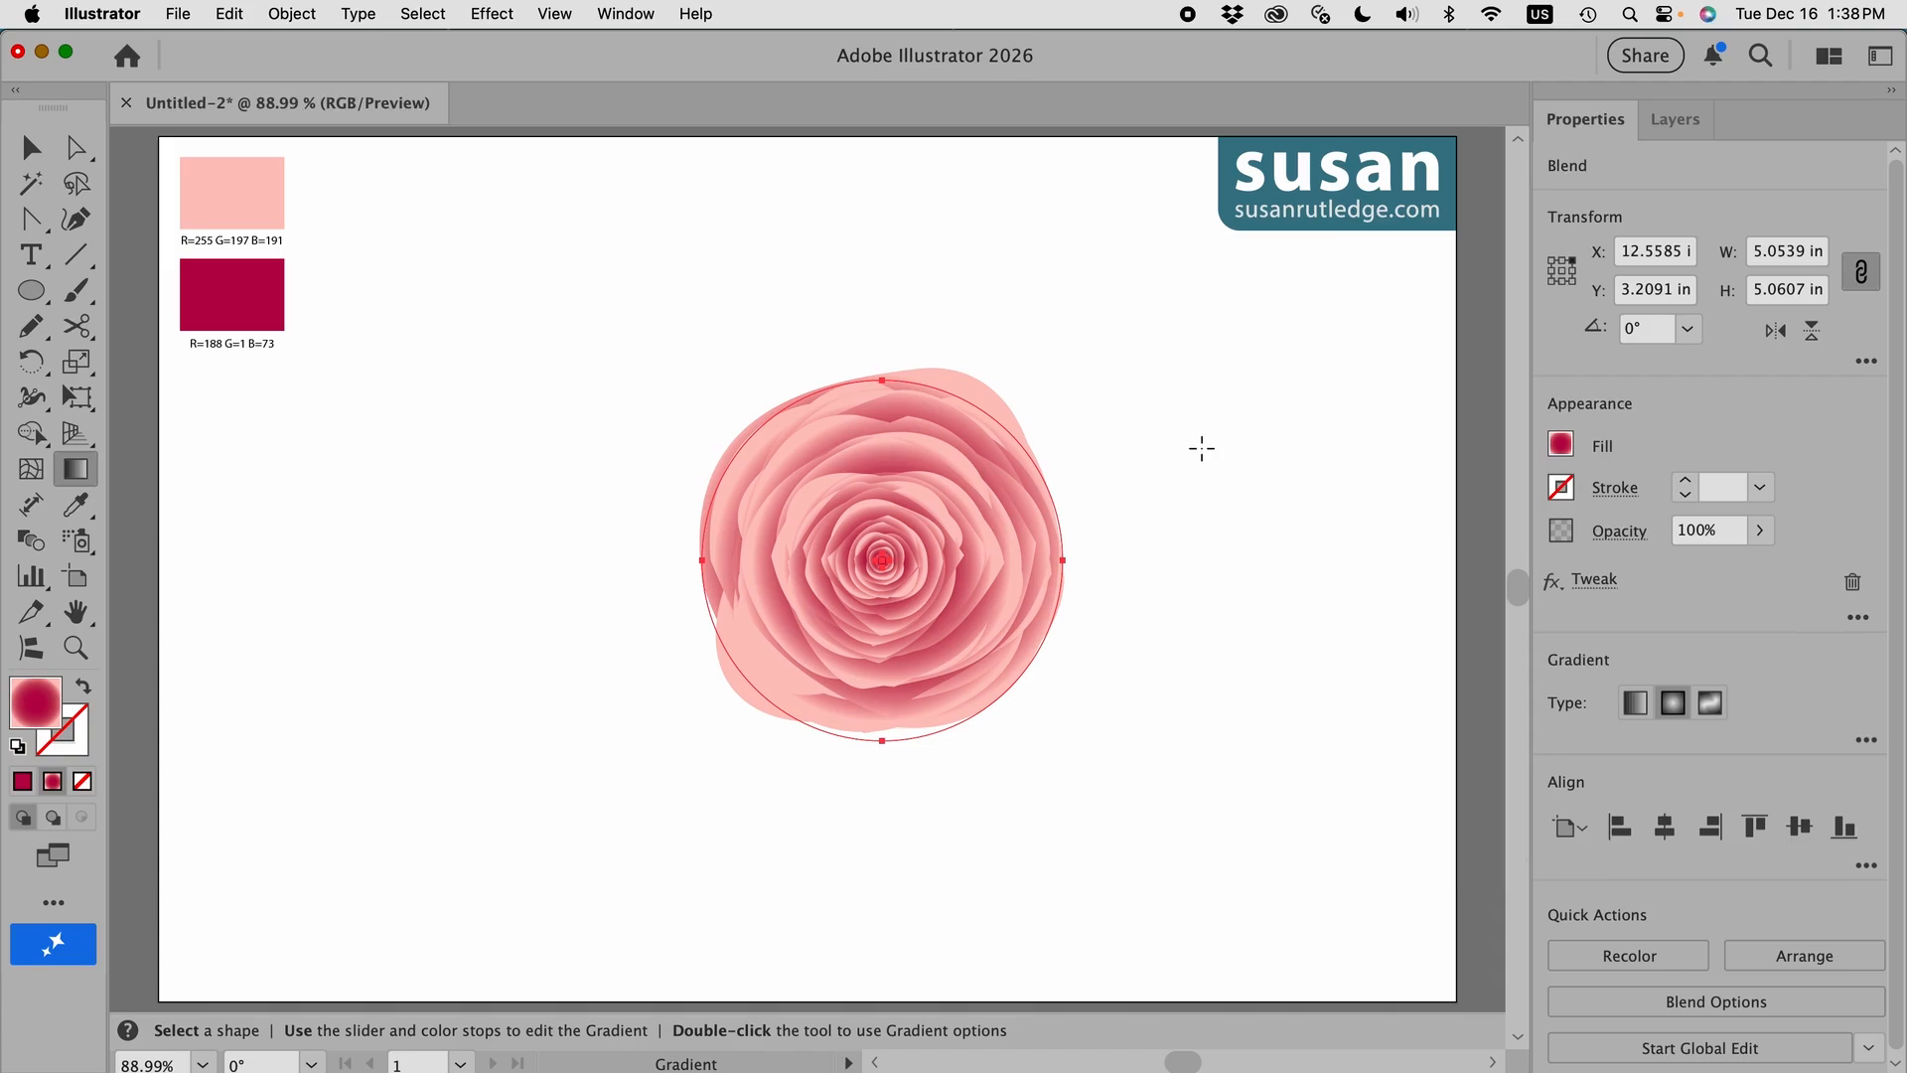
pyautogui.click(30, 147)
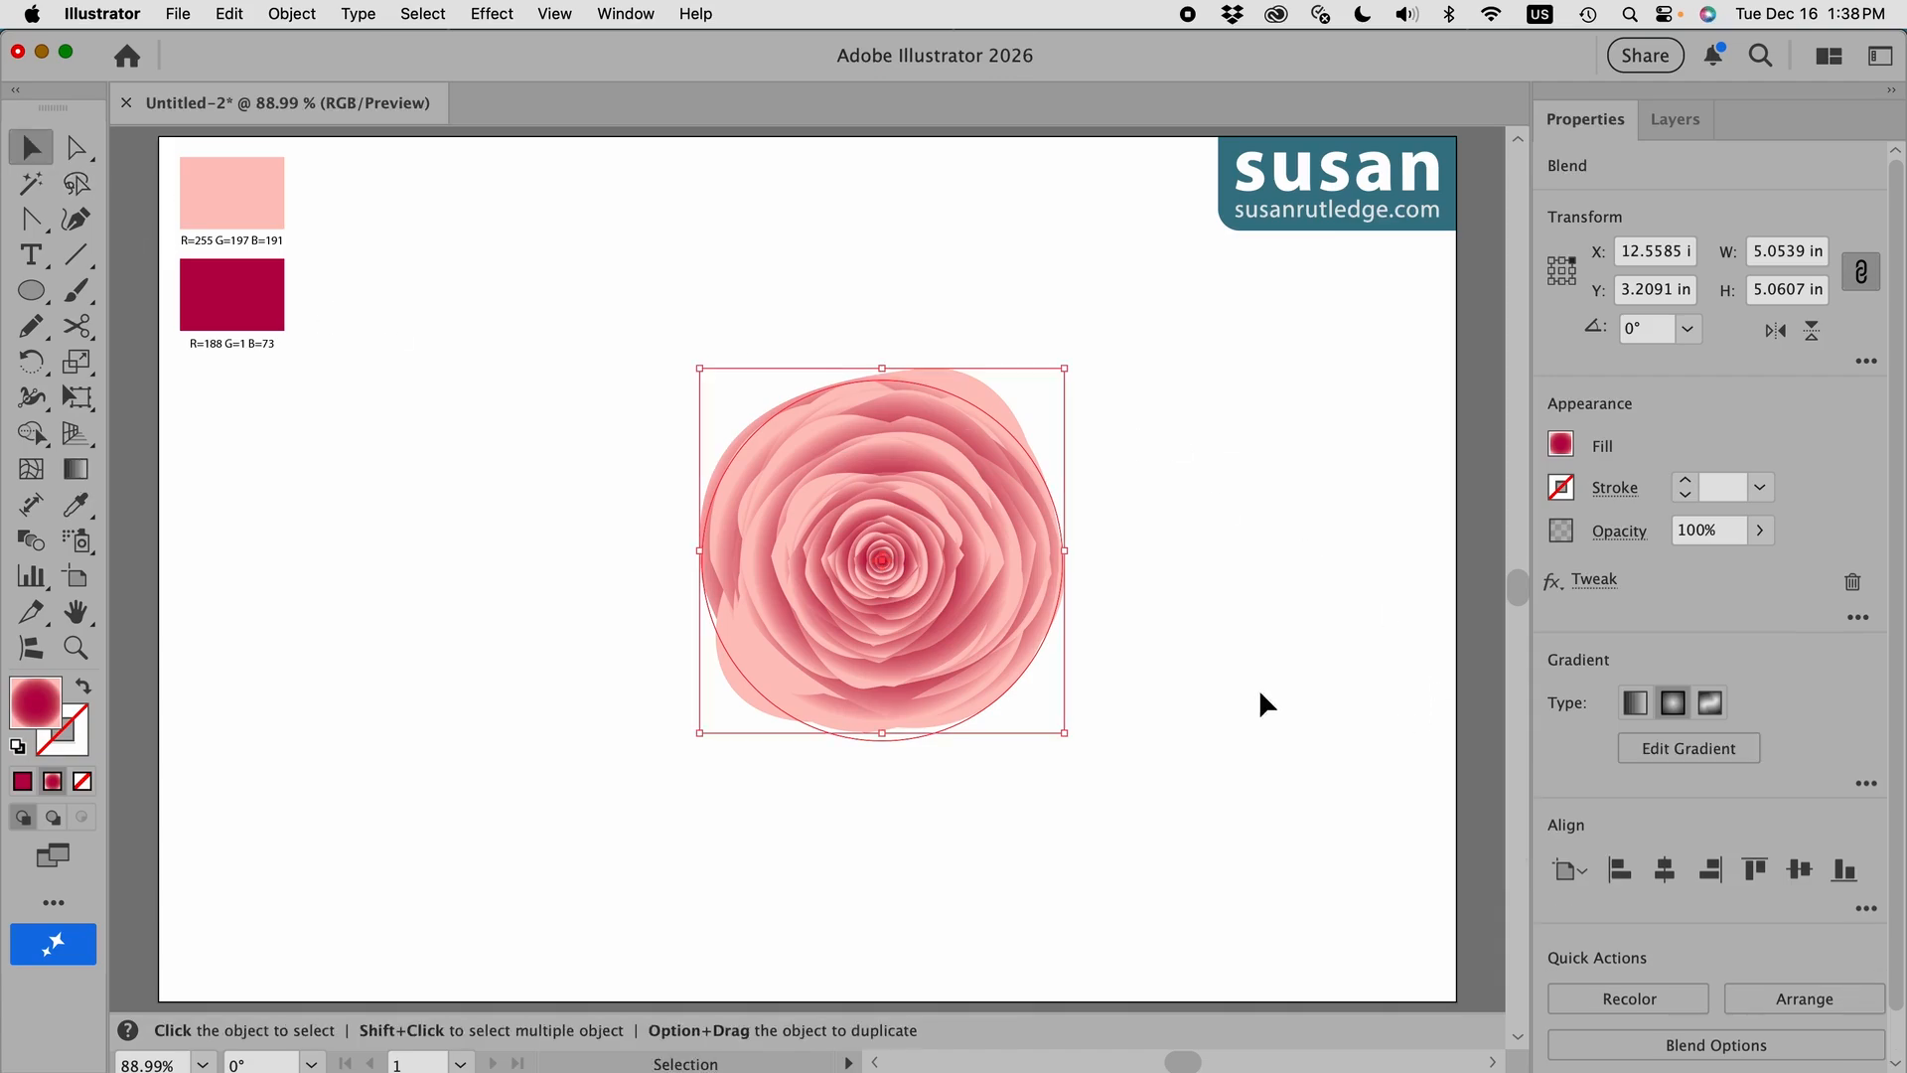
pyautogui.click(1207, 682)
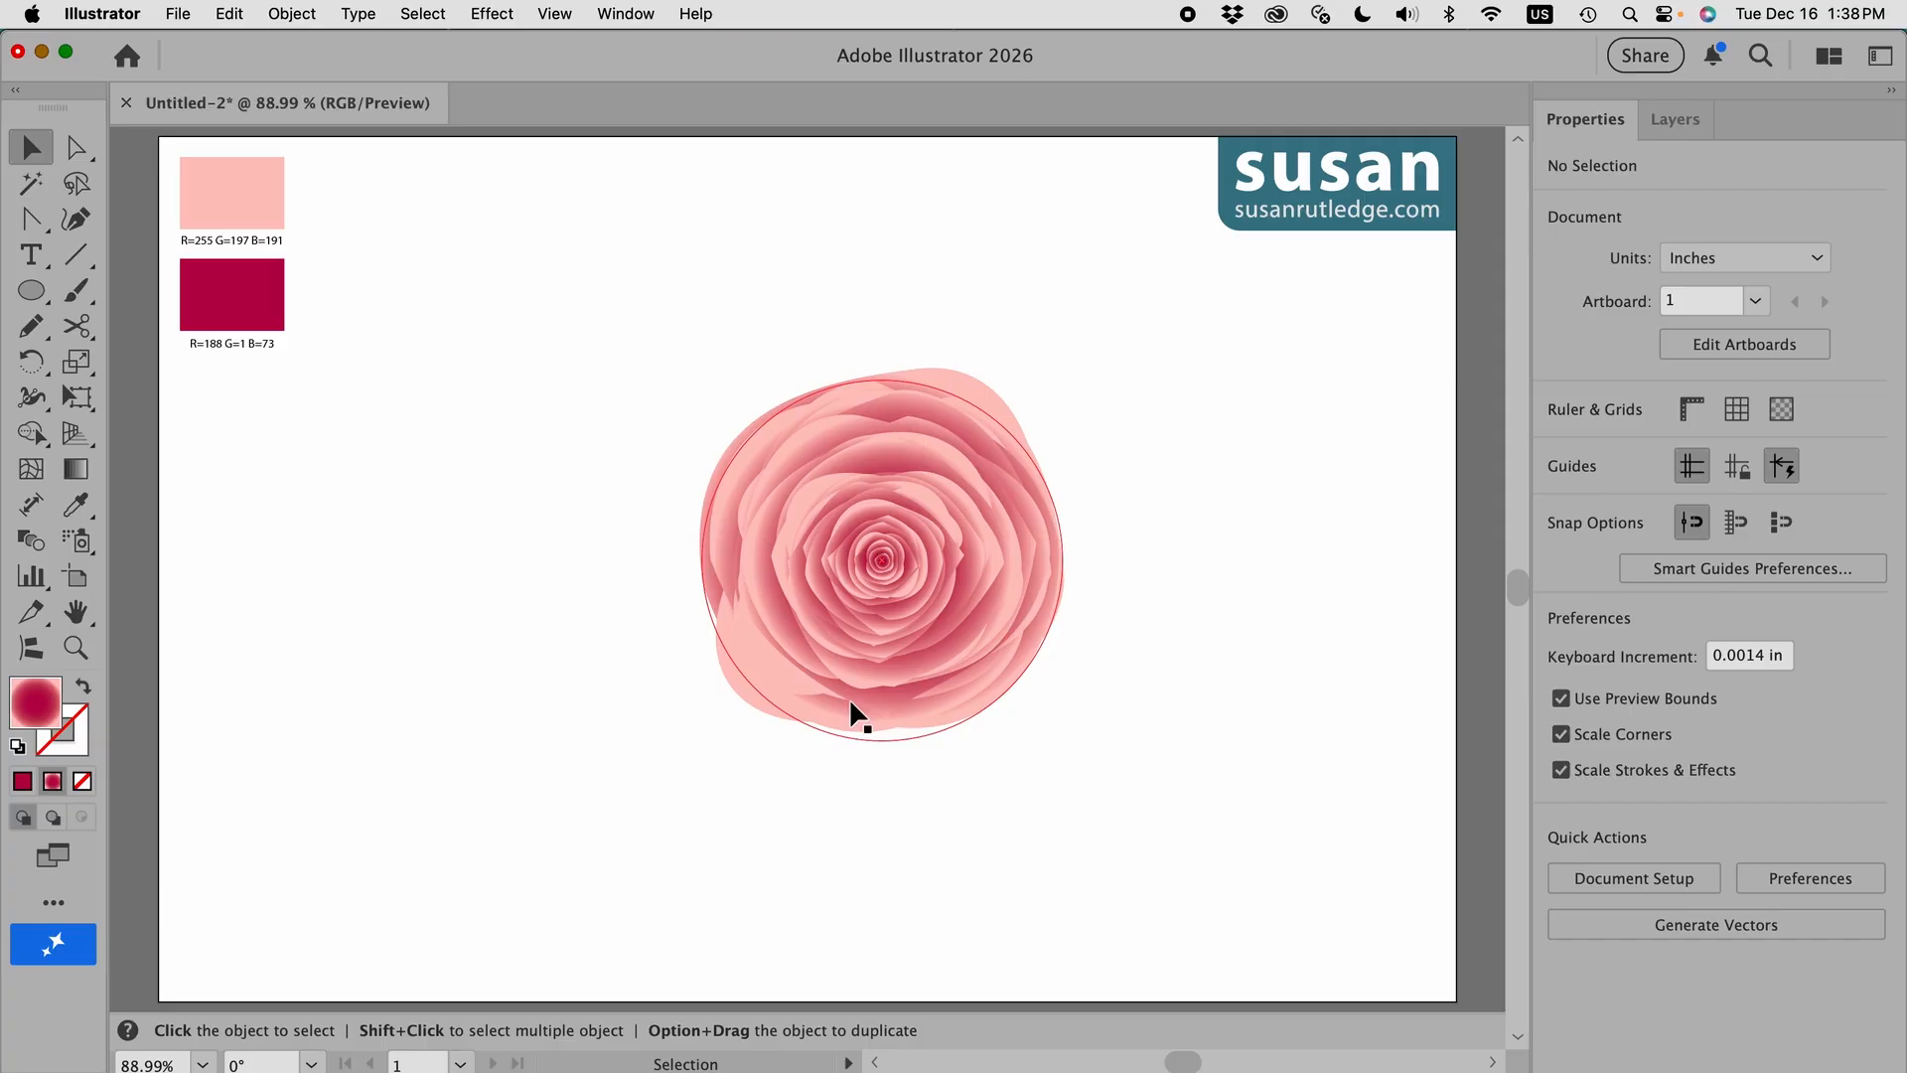
# Step: Expand the appearance of the tweaked rose blend into separate petal shapes
pyautogui.moveTo(695, 328); pyautogui.dragTo(1061, 747)
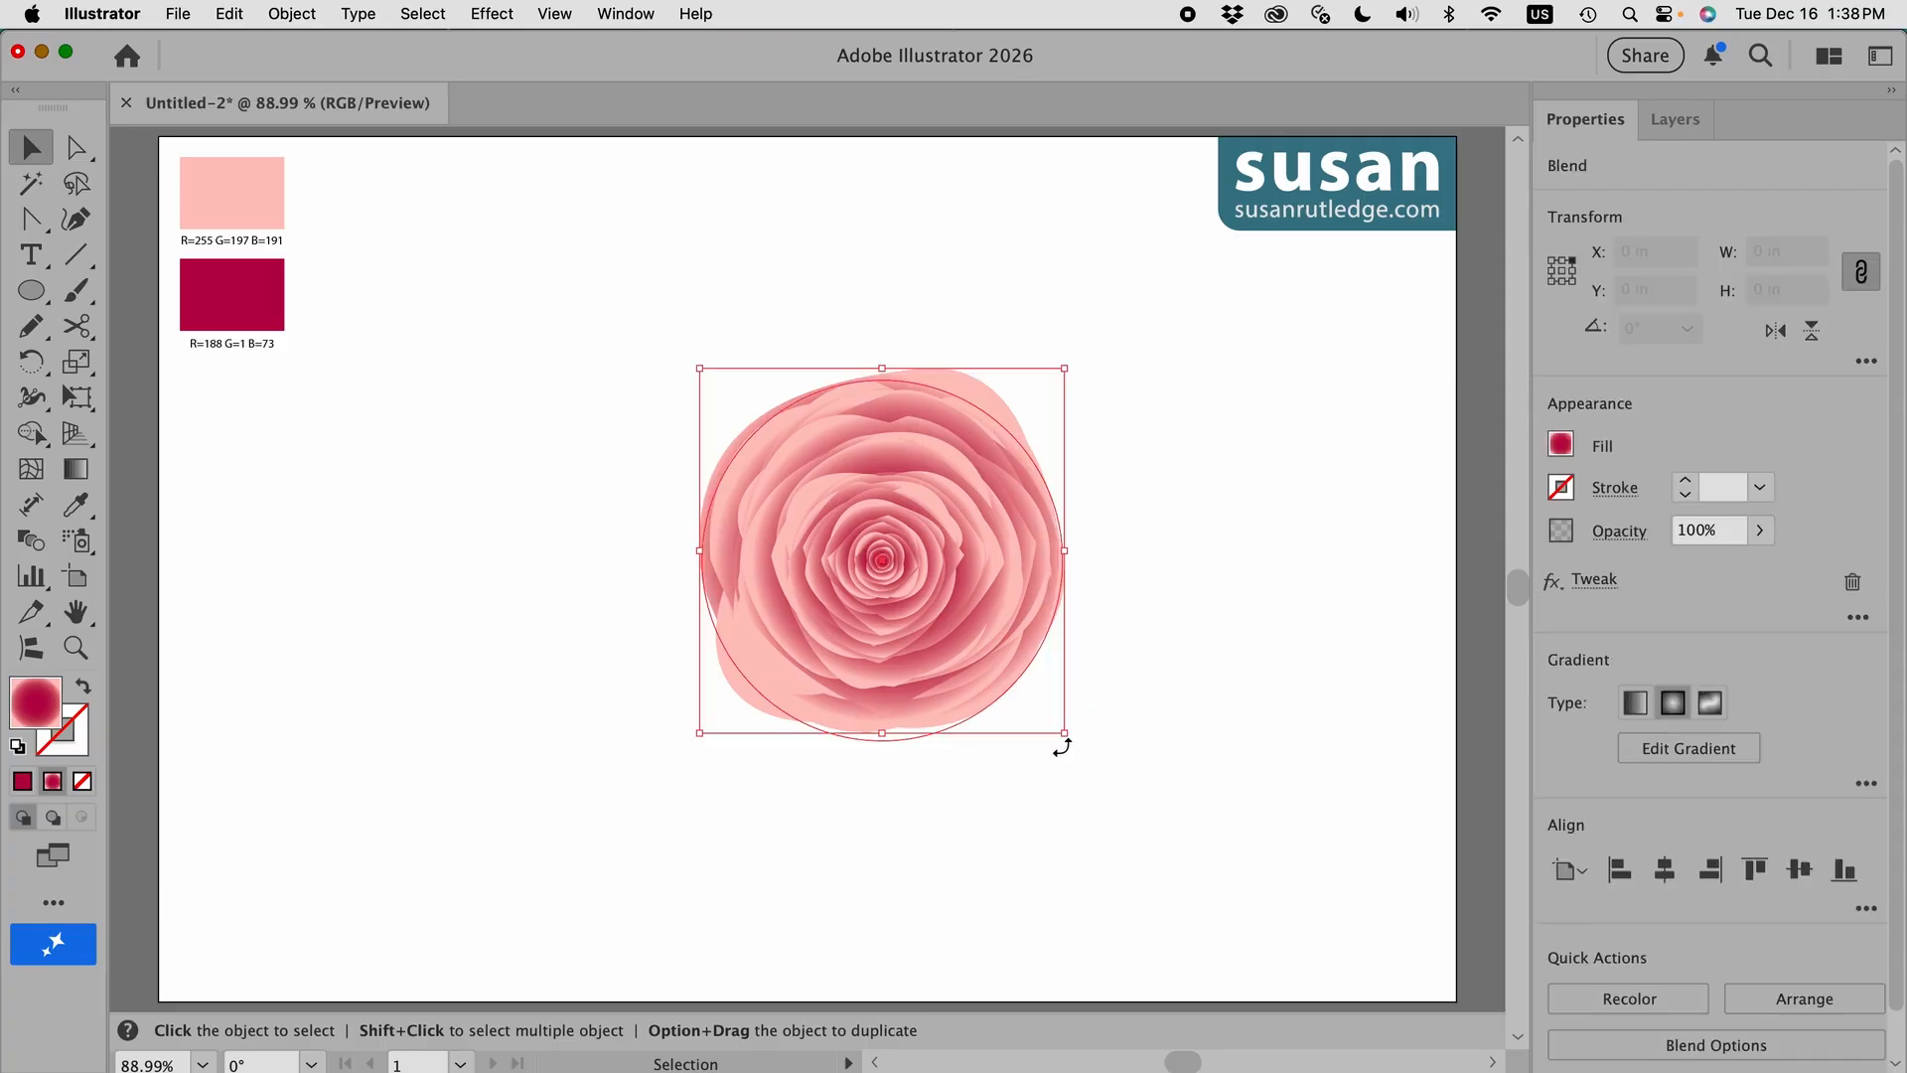
pyautogui.click(292, 14)
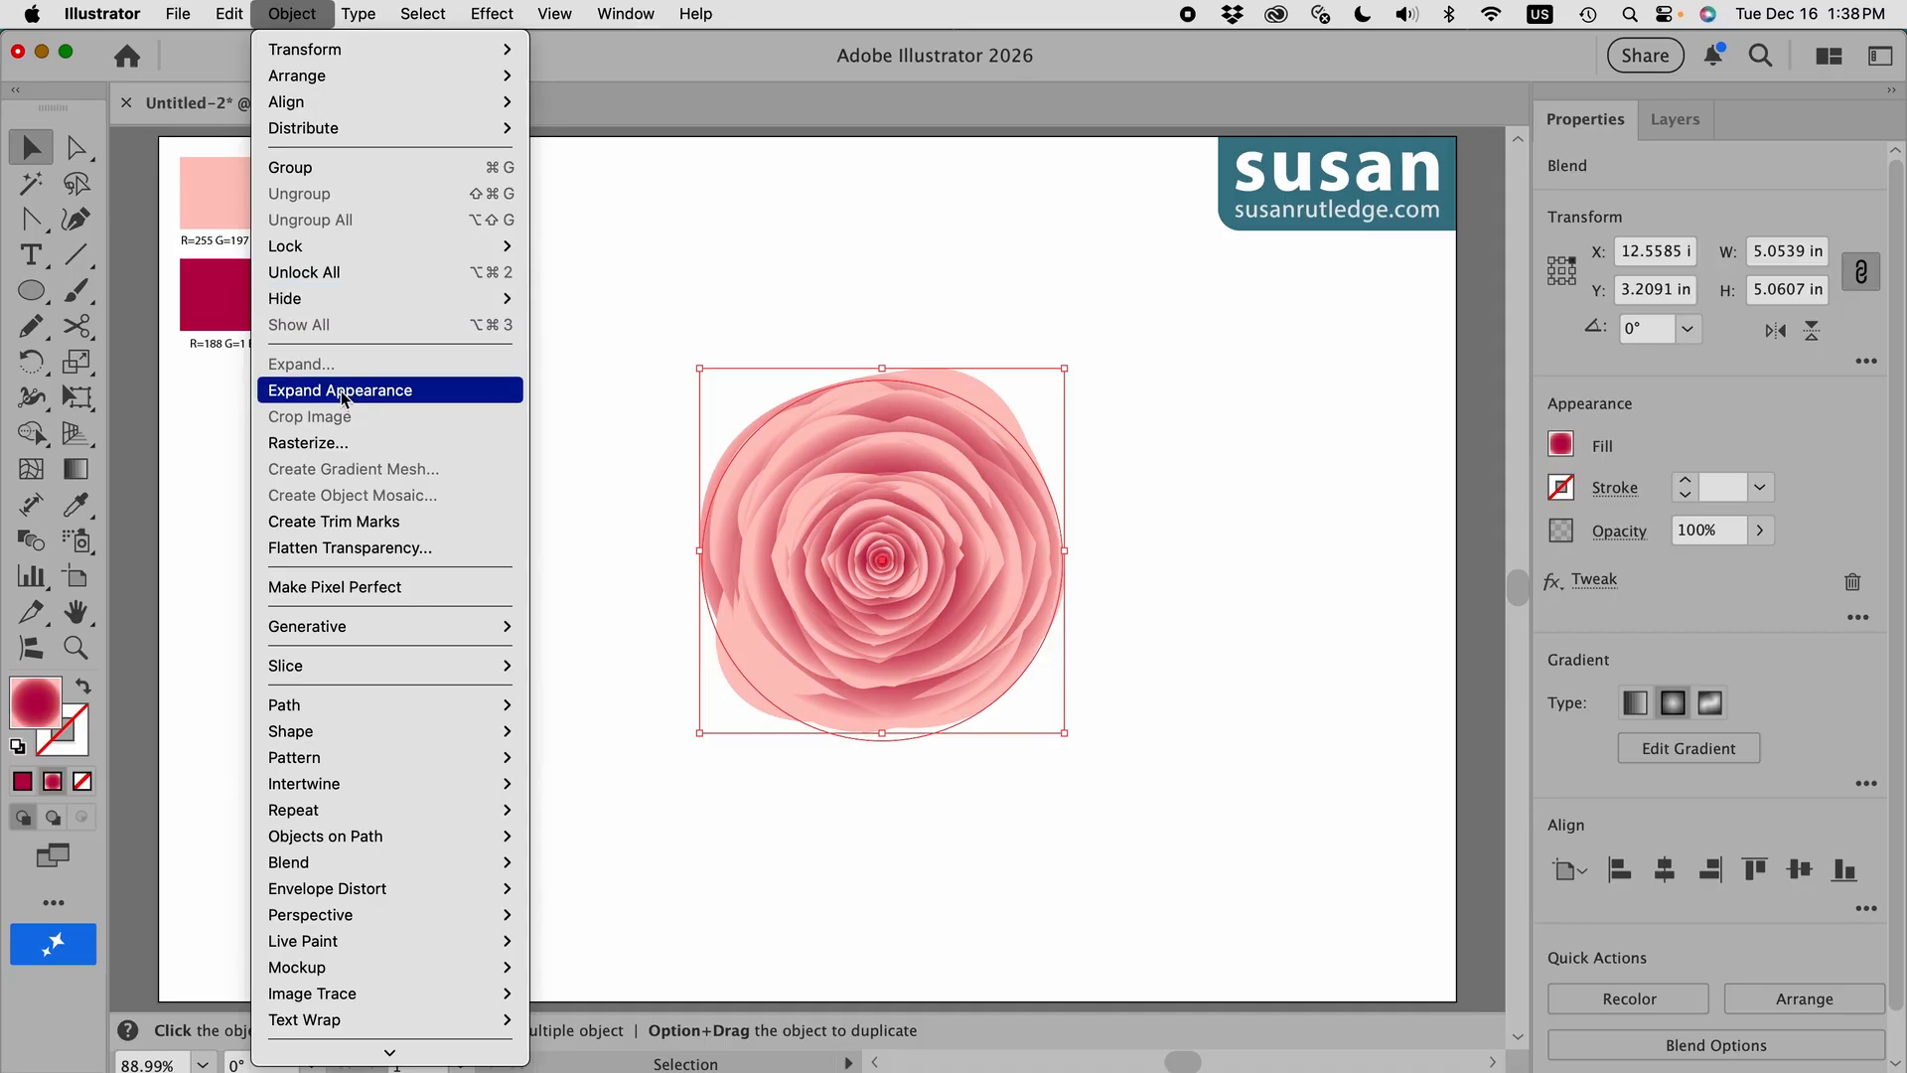
pyautogui.click(394, 399)
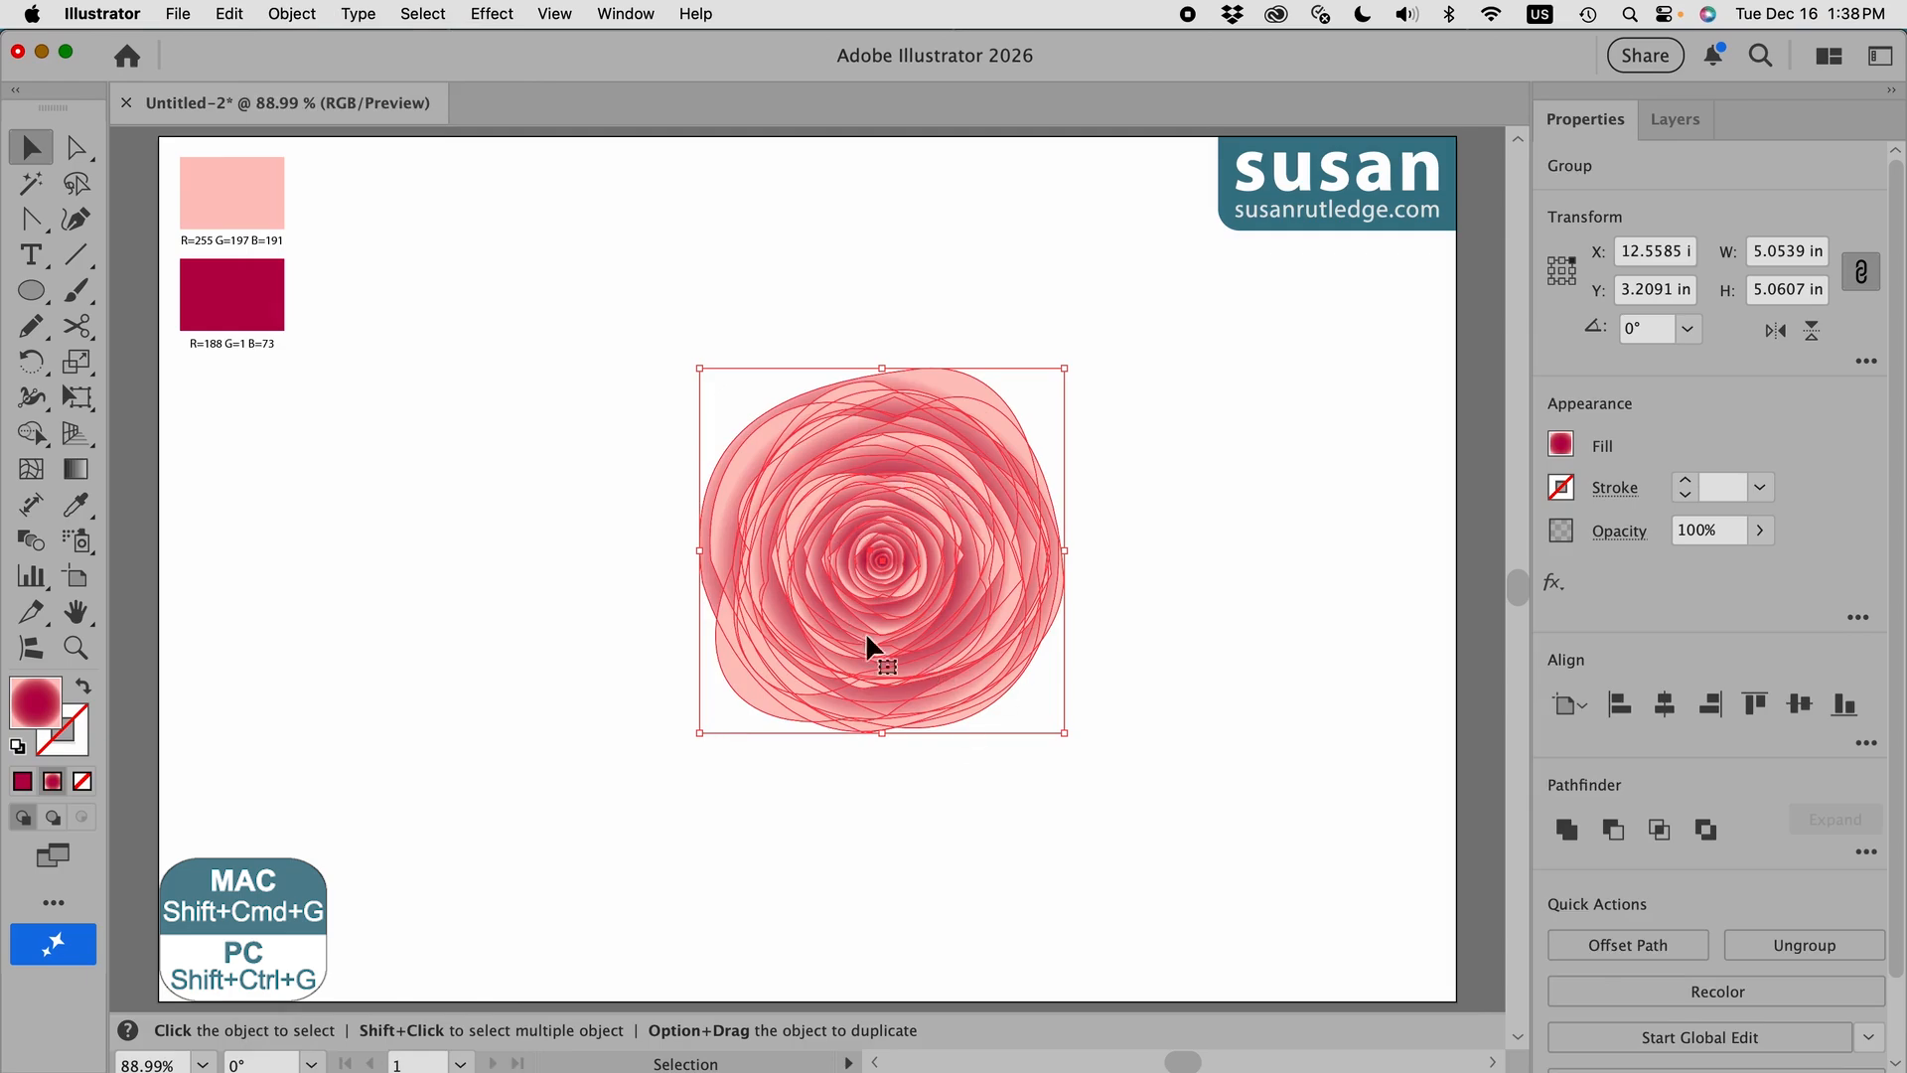
# Step: Ungroup the expanded rose and clear the selection
pyautogui.click(293, 16)
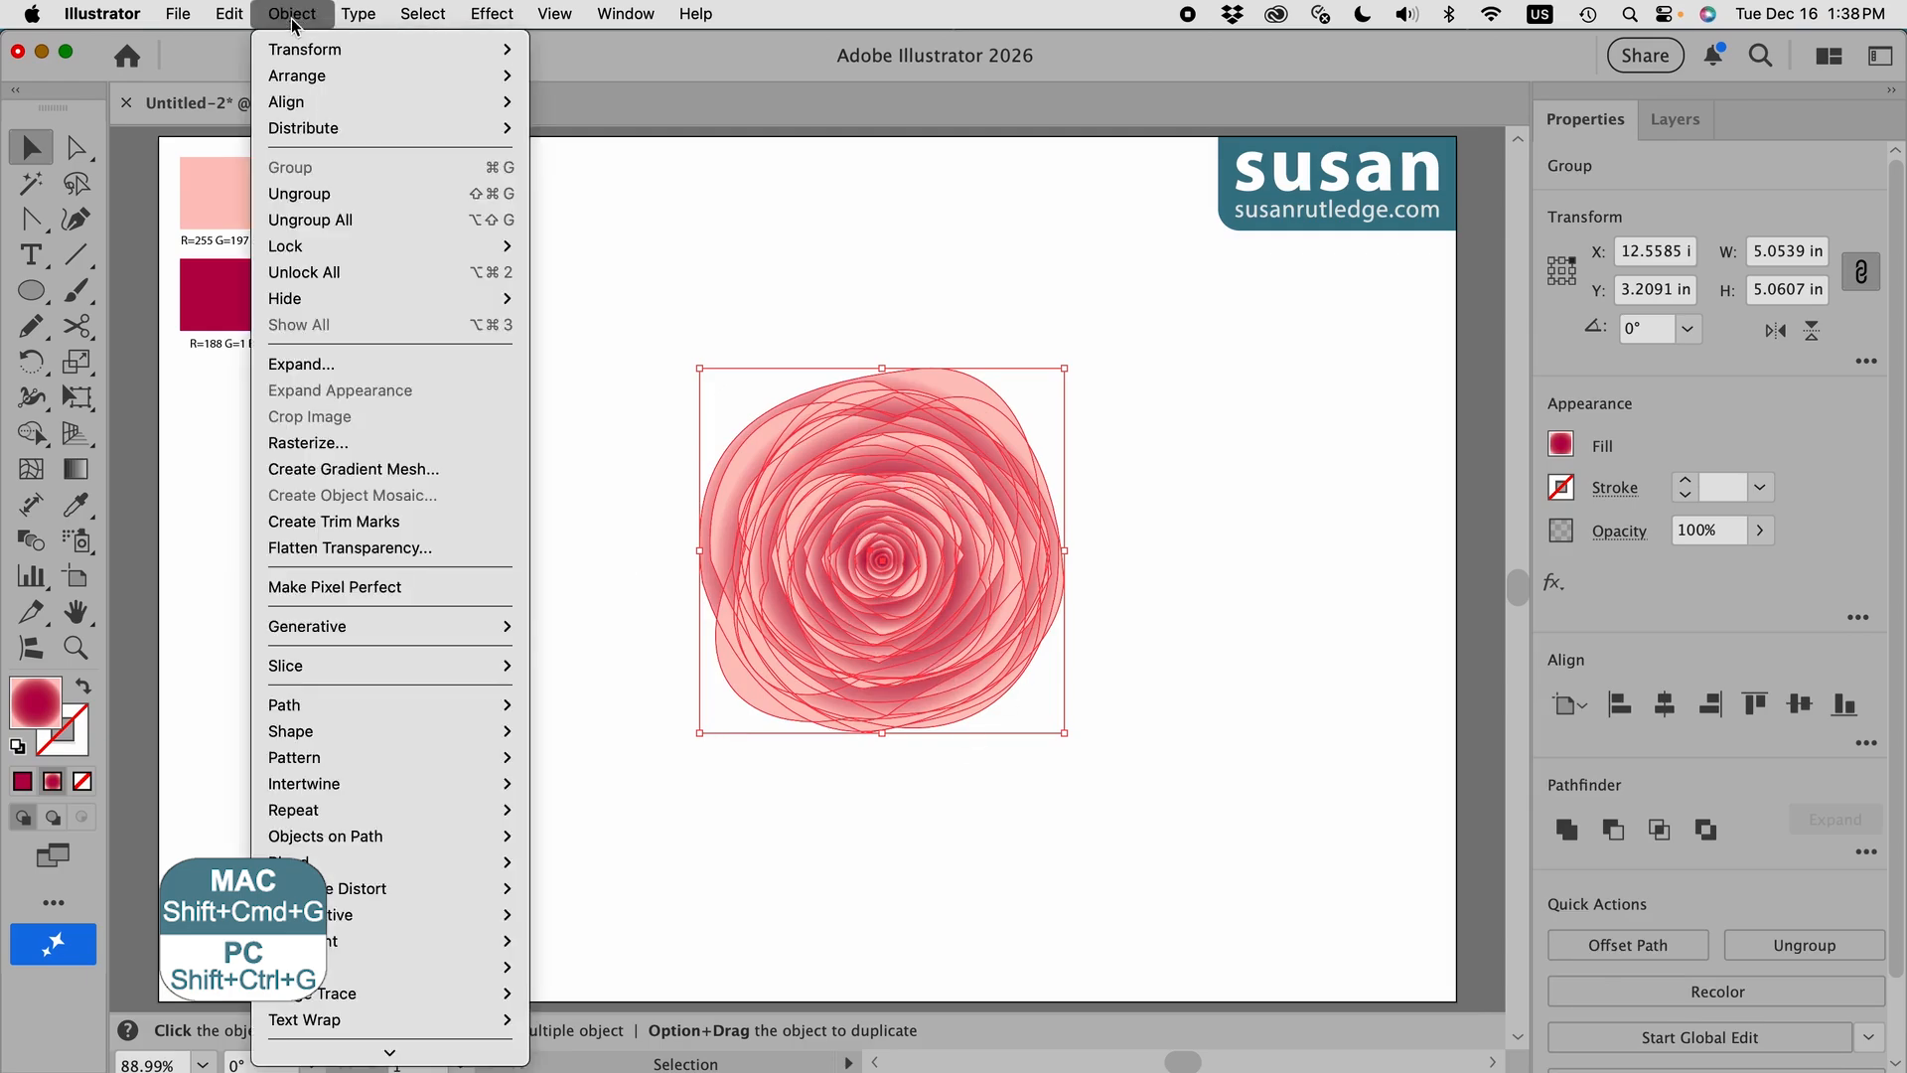
pyautogui.click(509, 194)
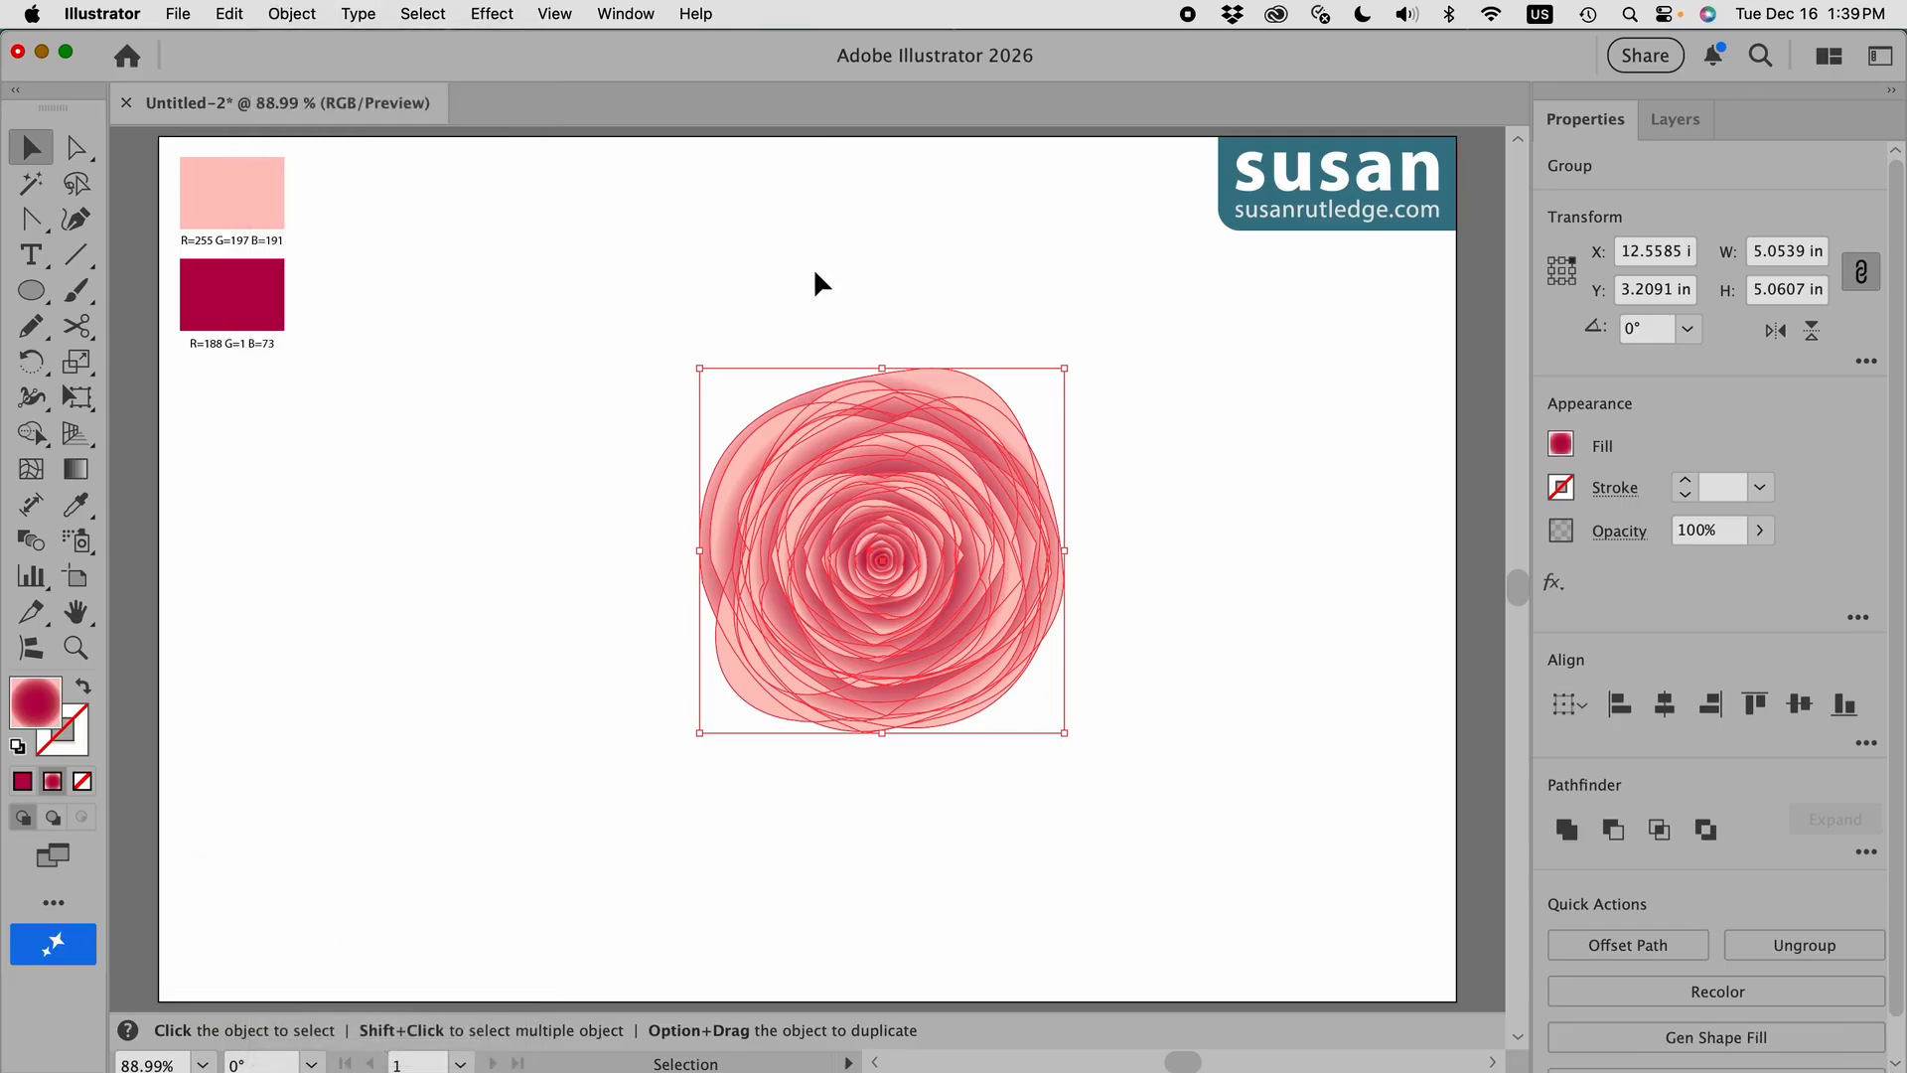
pyautogui.click(814, 274)
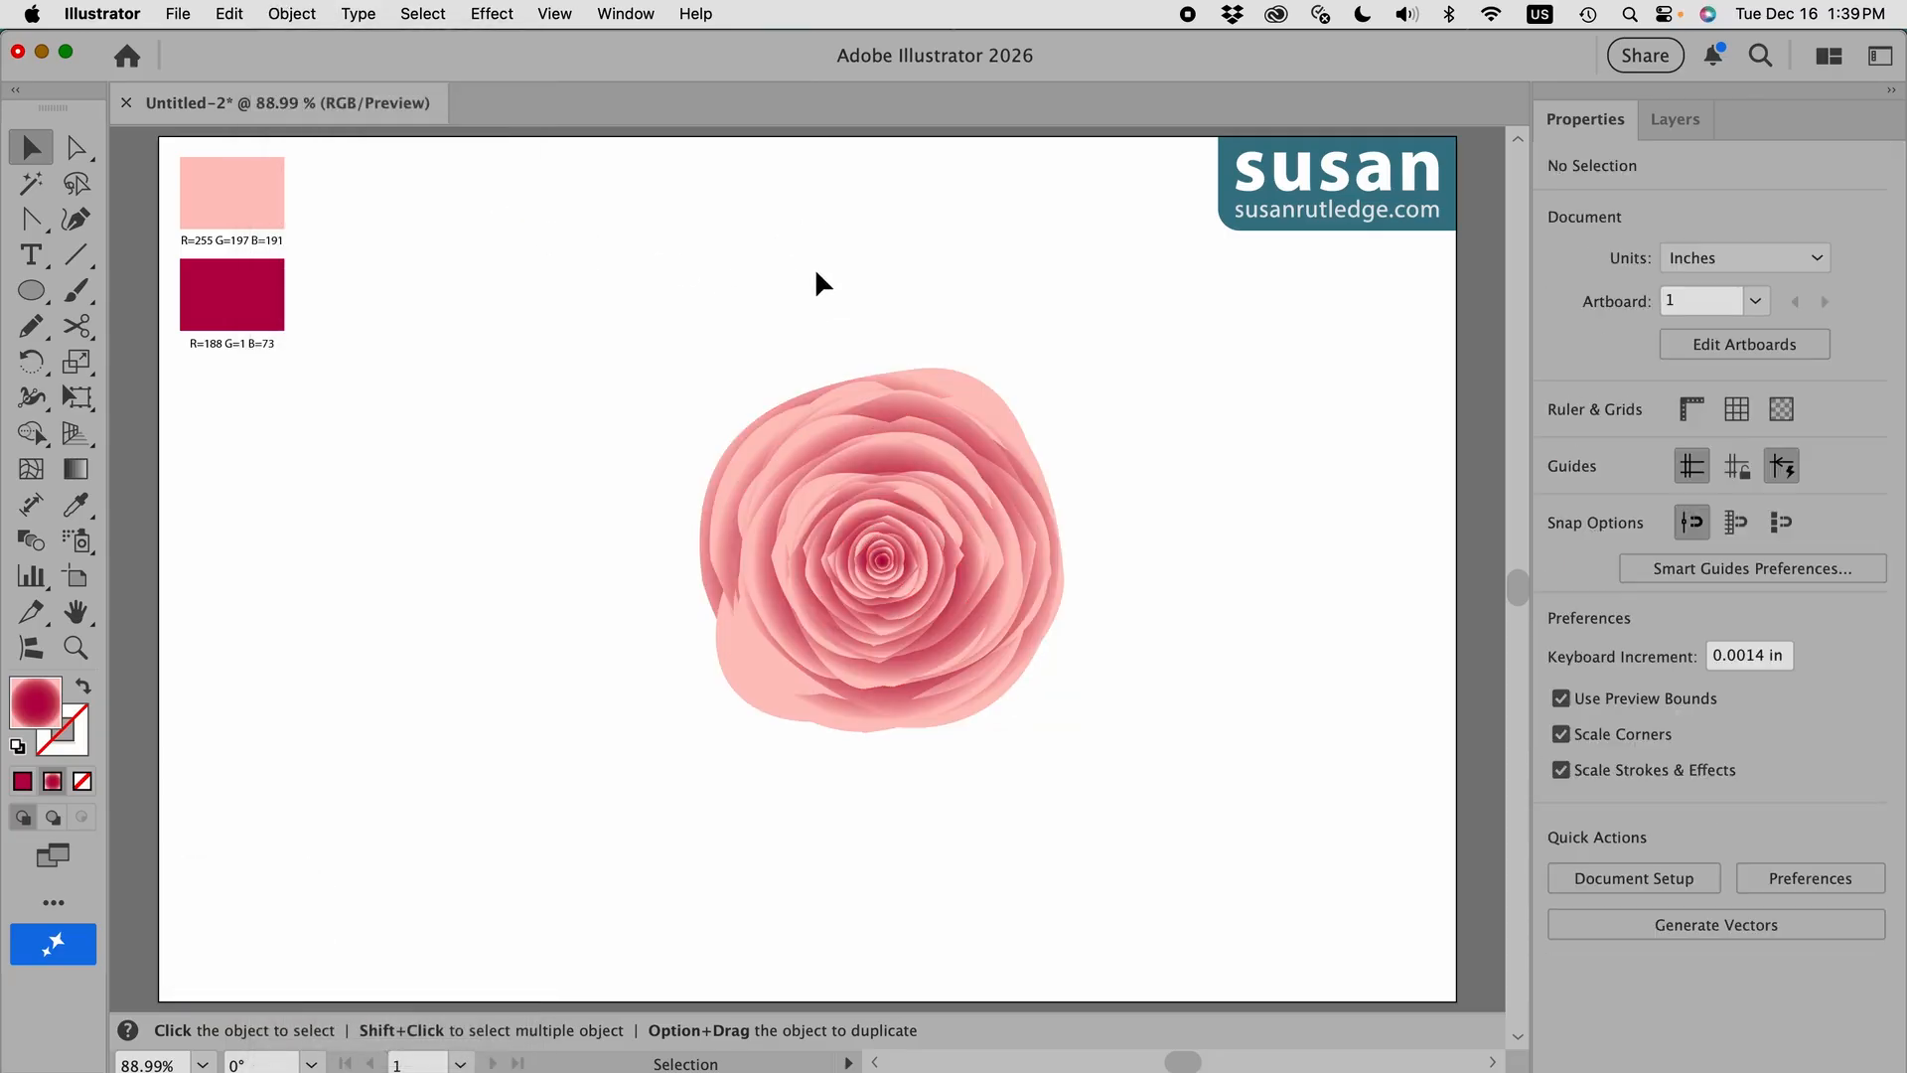
# Step: Select several of the rose's outermost petals together and delete them
pyautogui.click(949, 438)
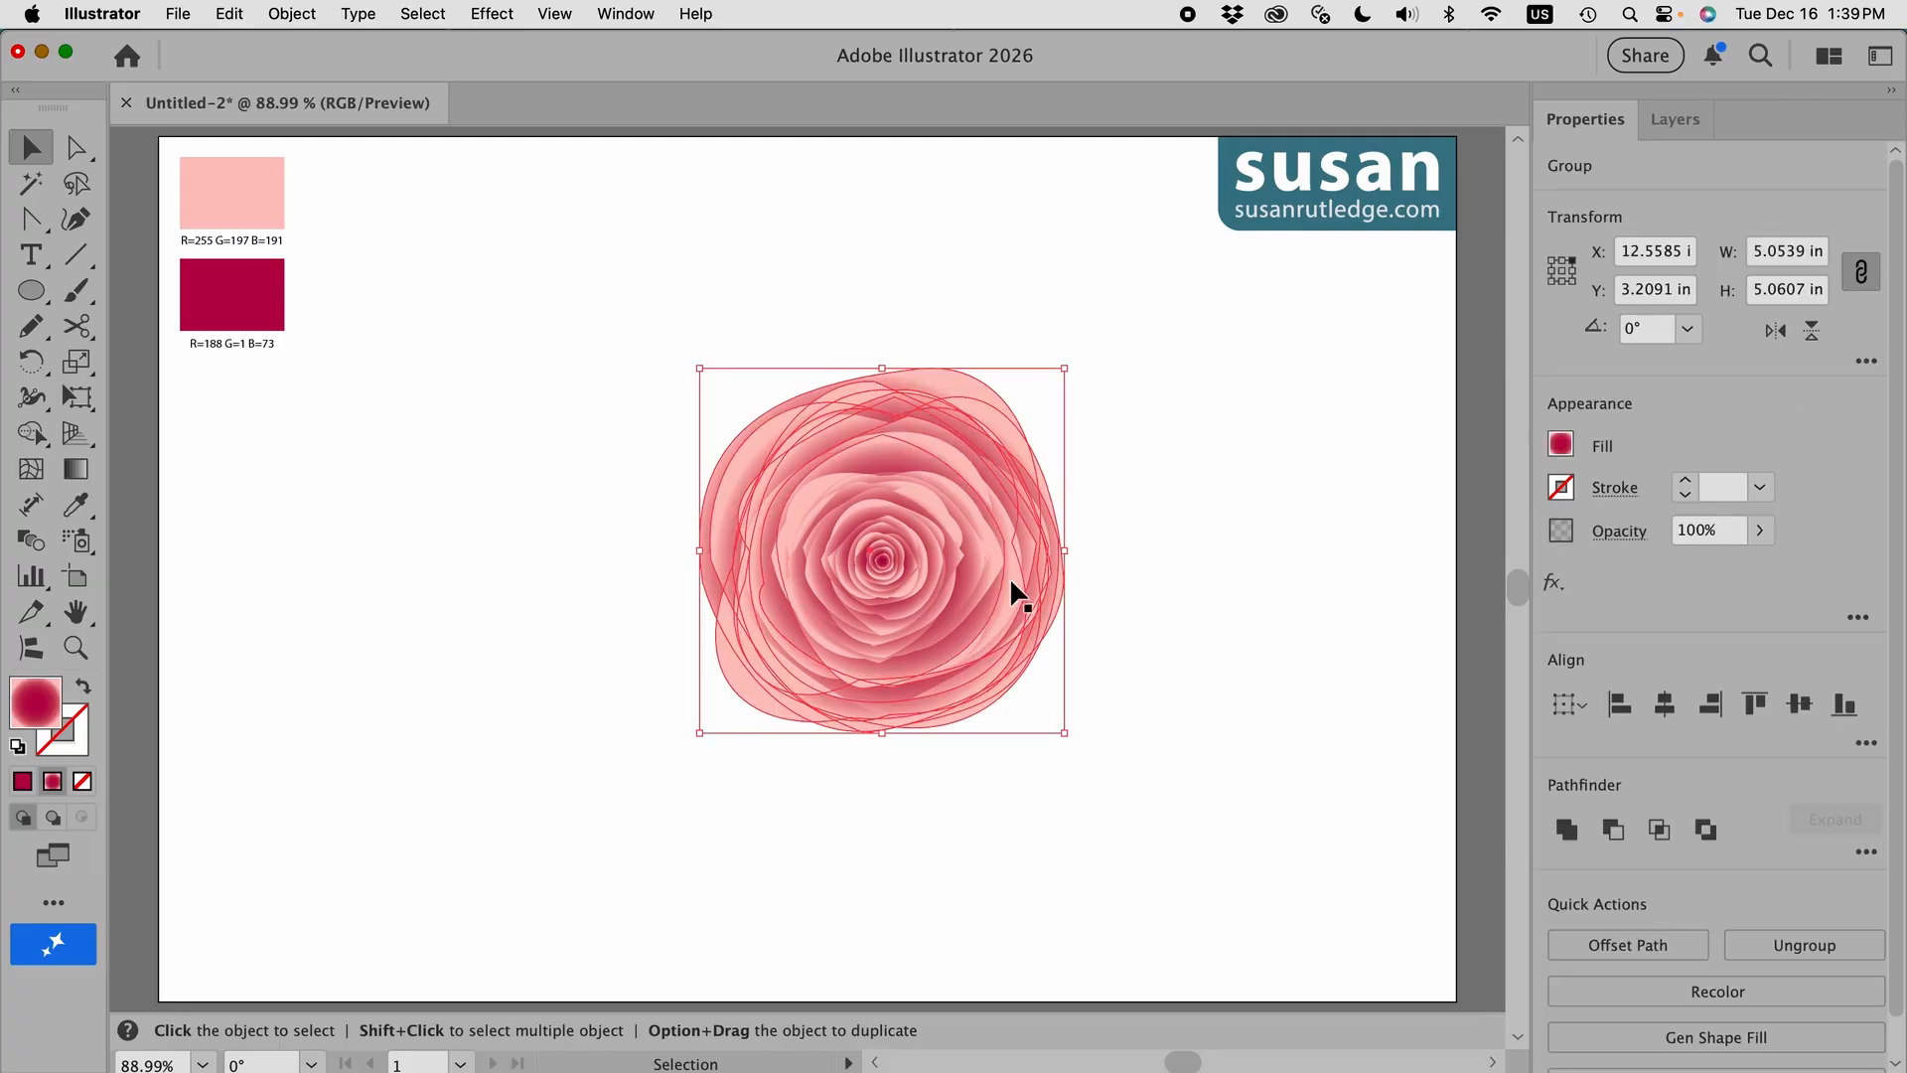
pyautogui.click(760, 687)
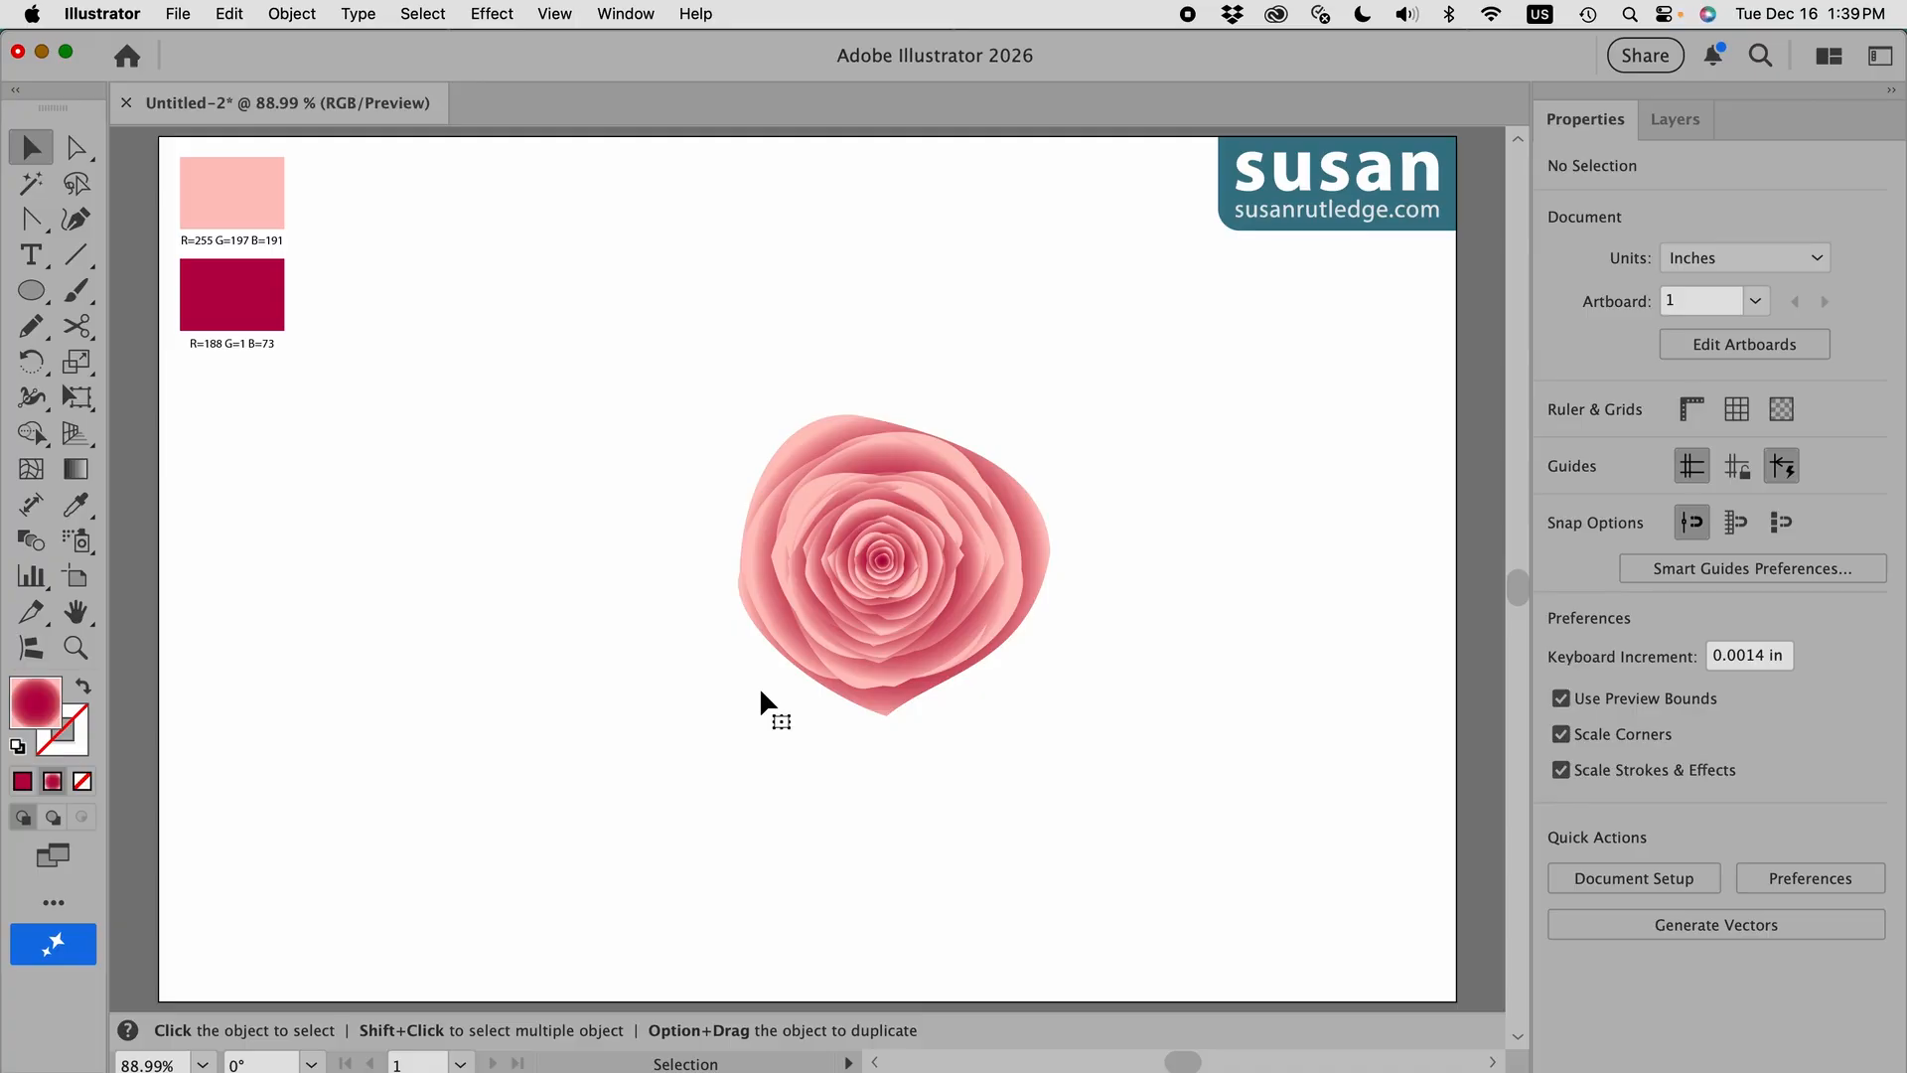
# Step: Delete the outermost remaining petal with the pointed lower tip and undo the deletion
pyautogui.click(1051, 557)
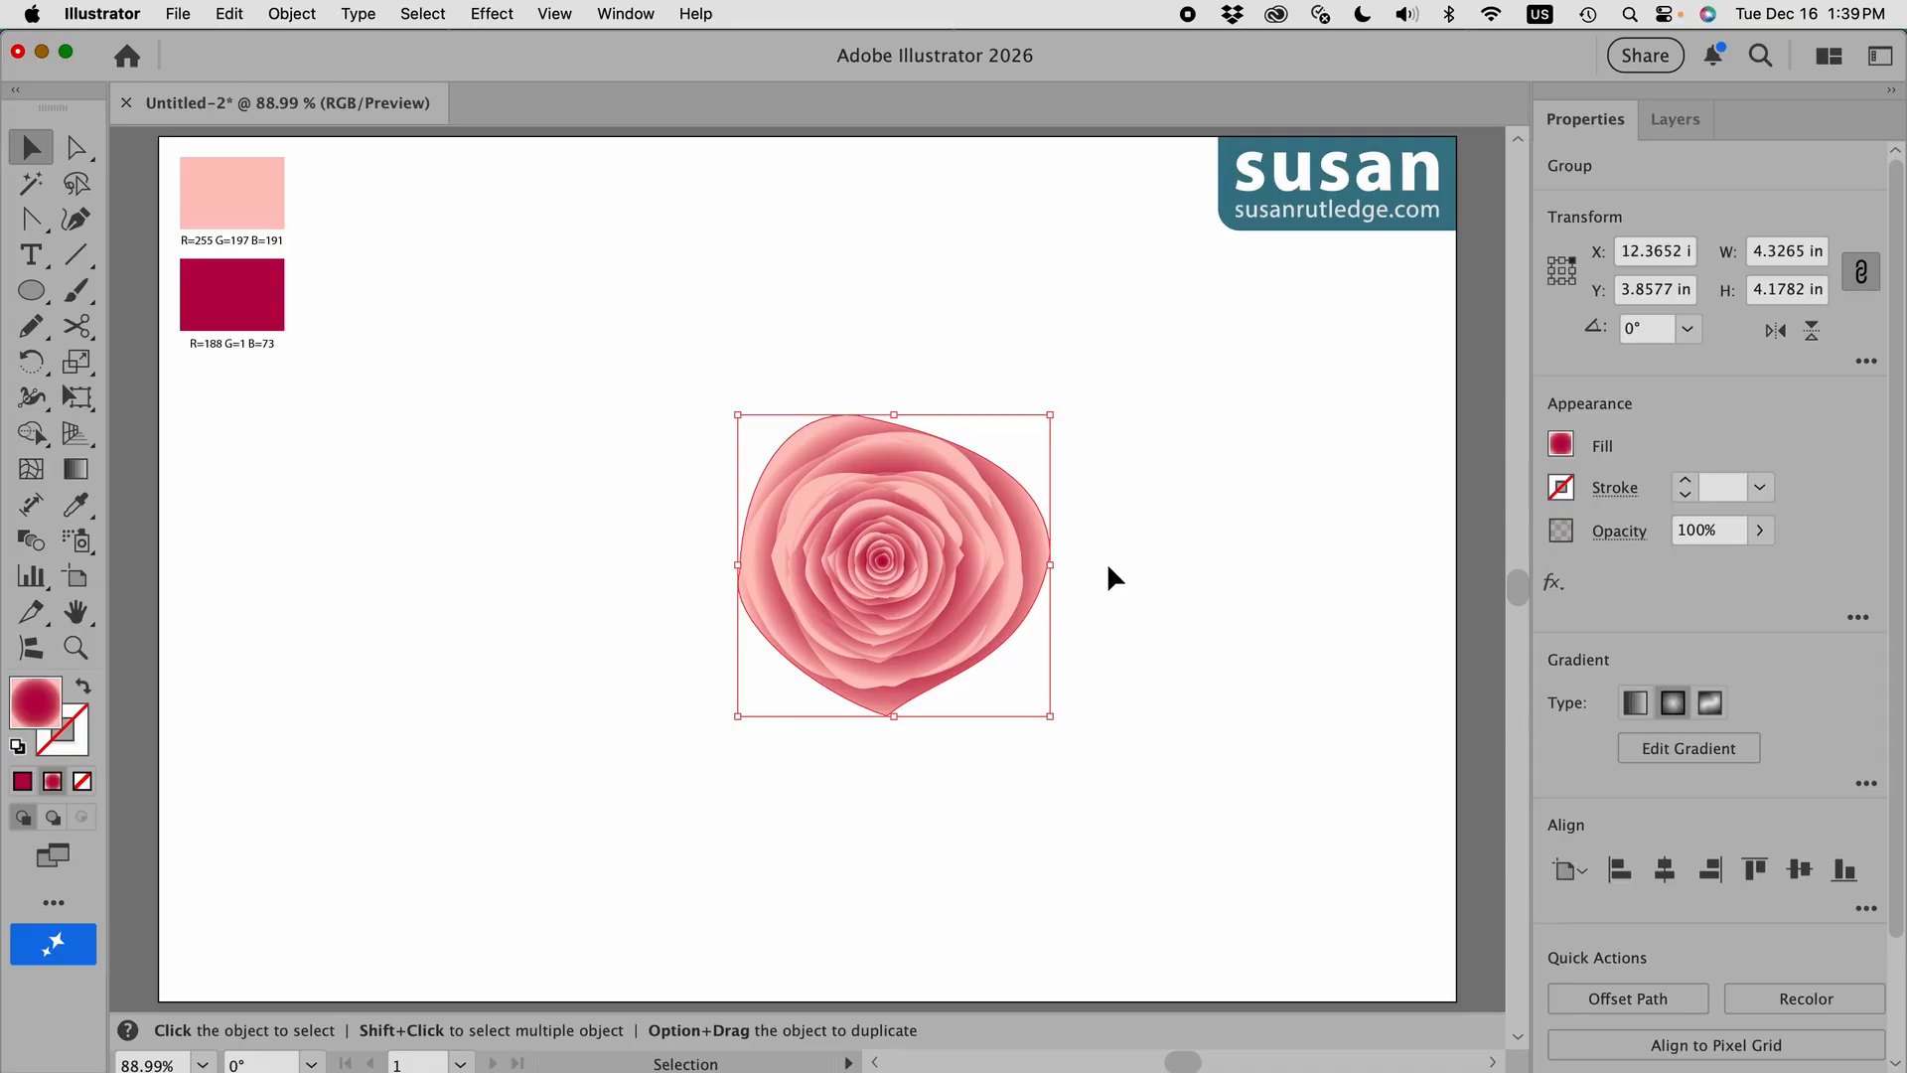
pyautogui.press('Delete')
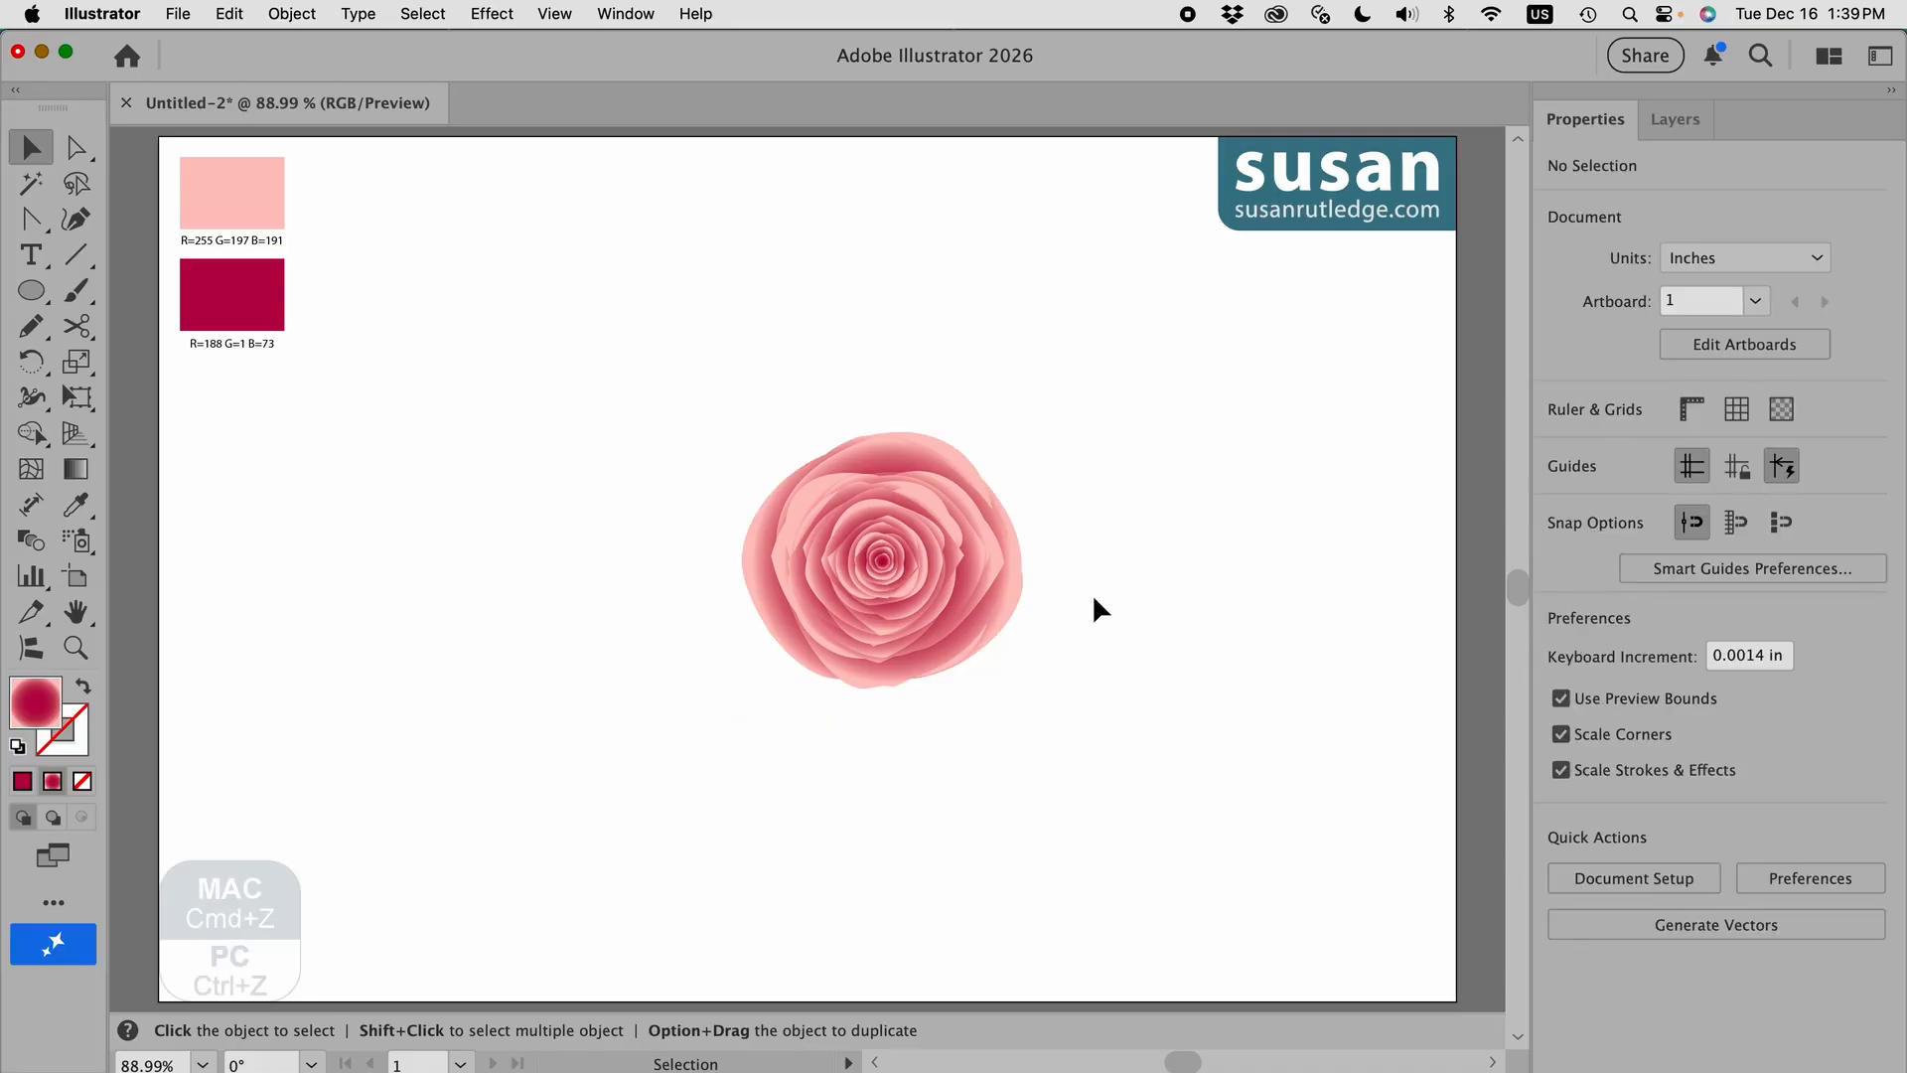
pyautogui.press('super+z')
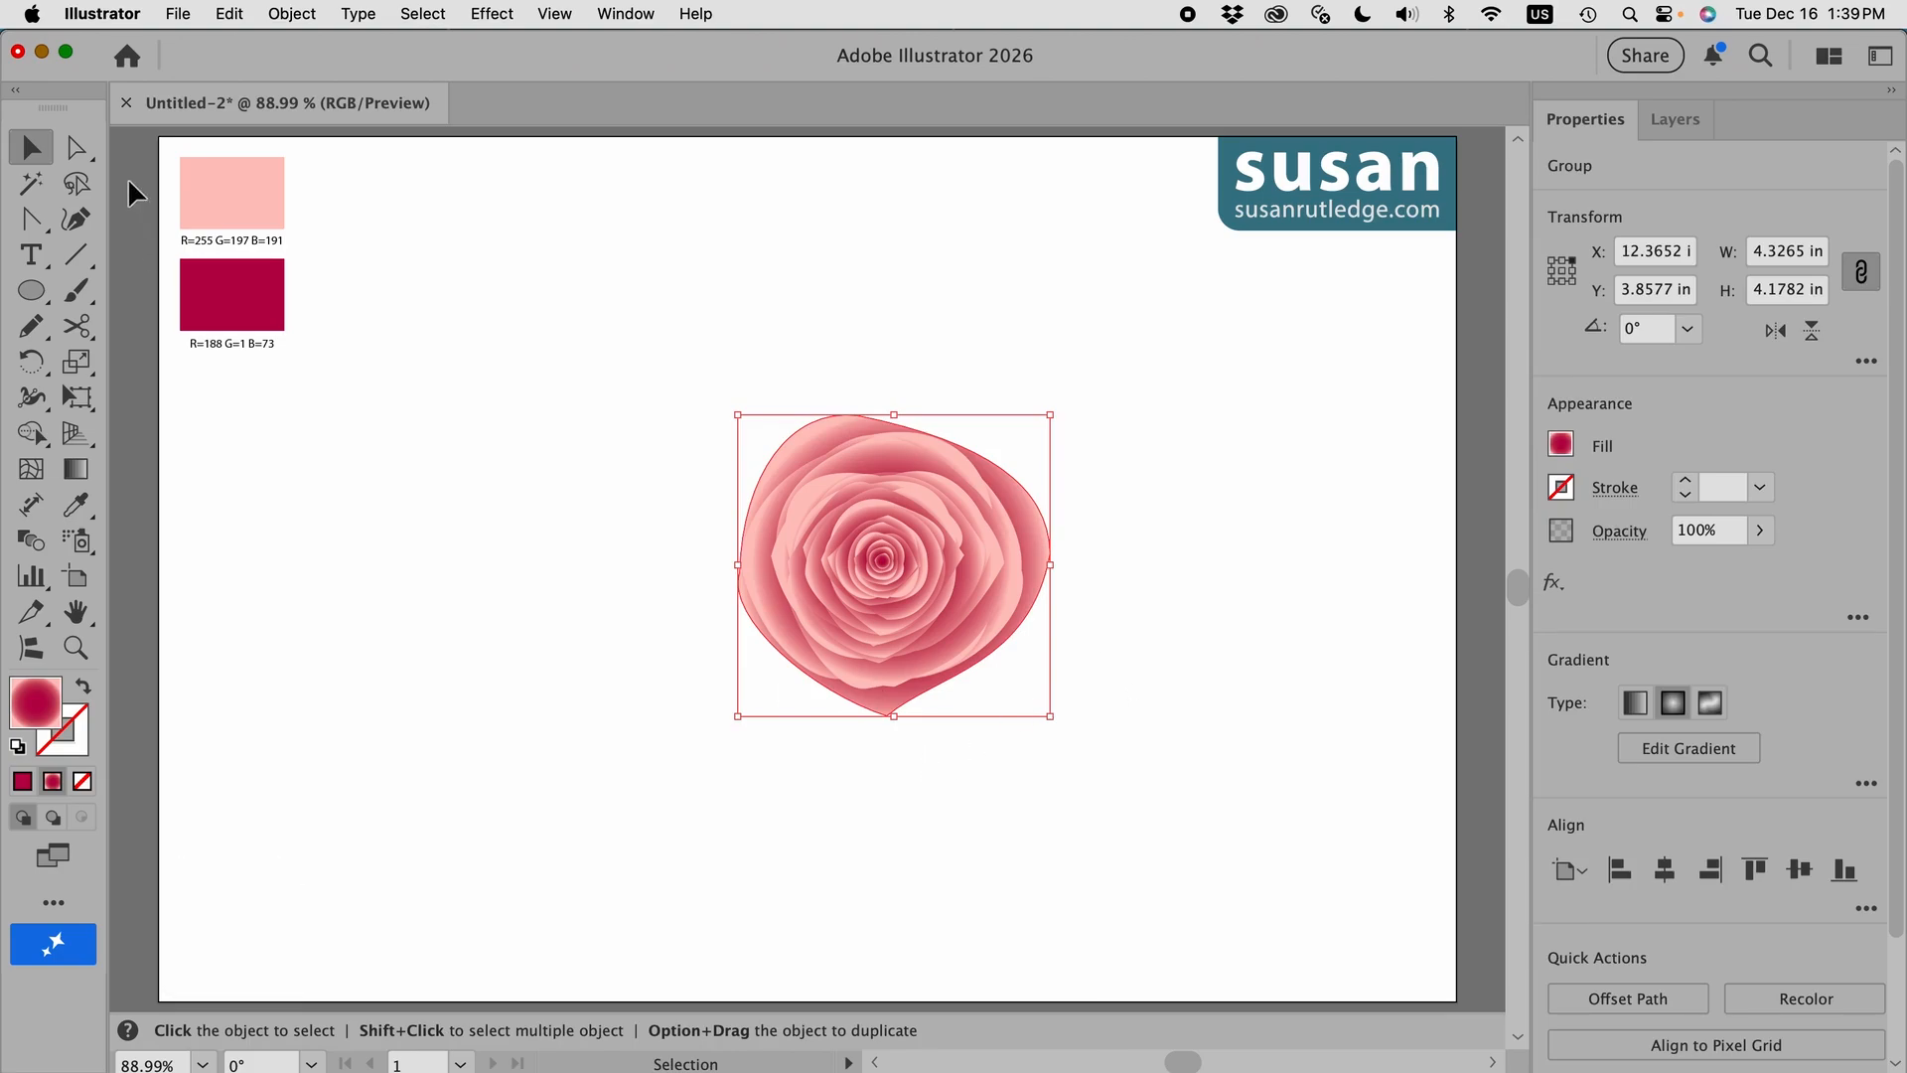
# Step: Round off the pointed lower anchor of the outermost petal with the Direct Selection tool and deselect it
pyautogui.click(76, 147)
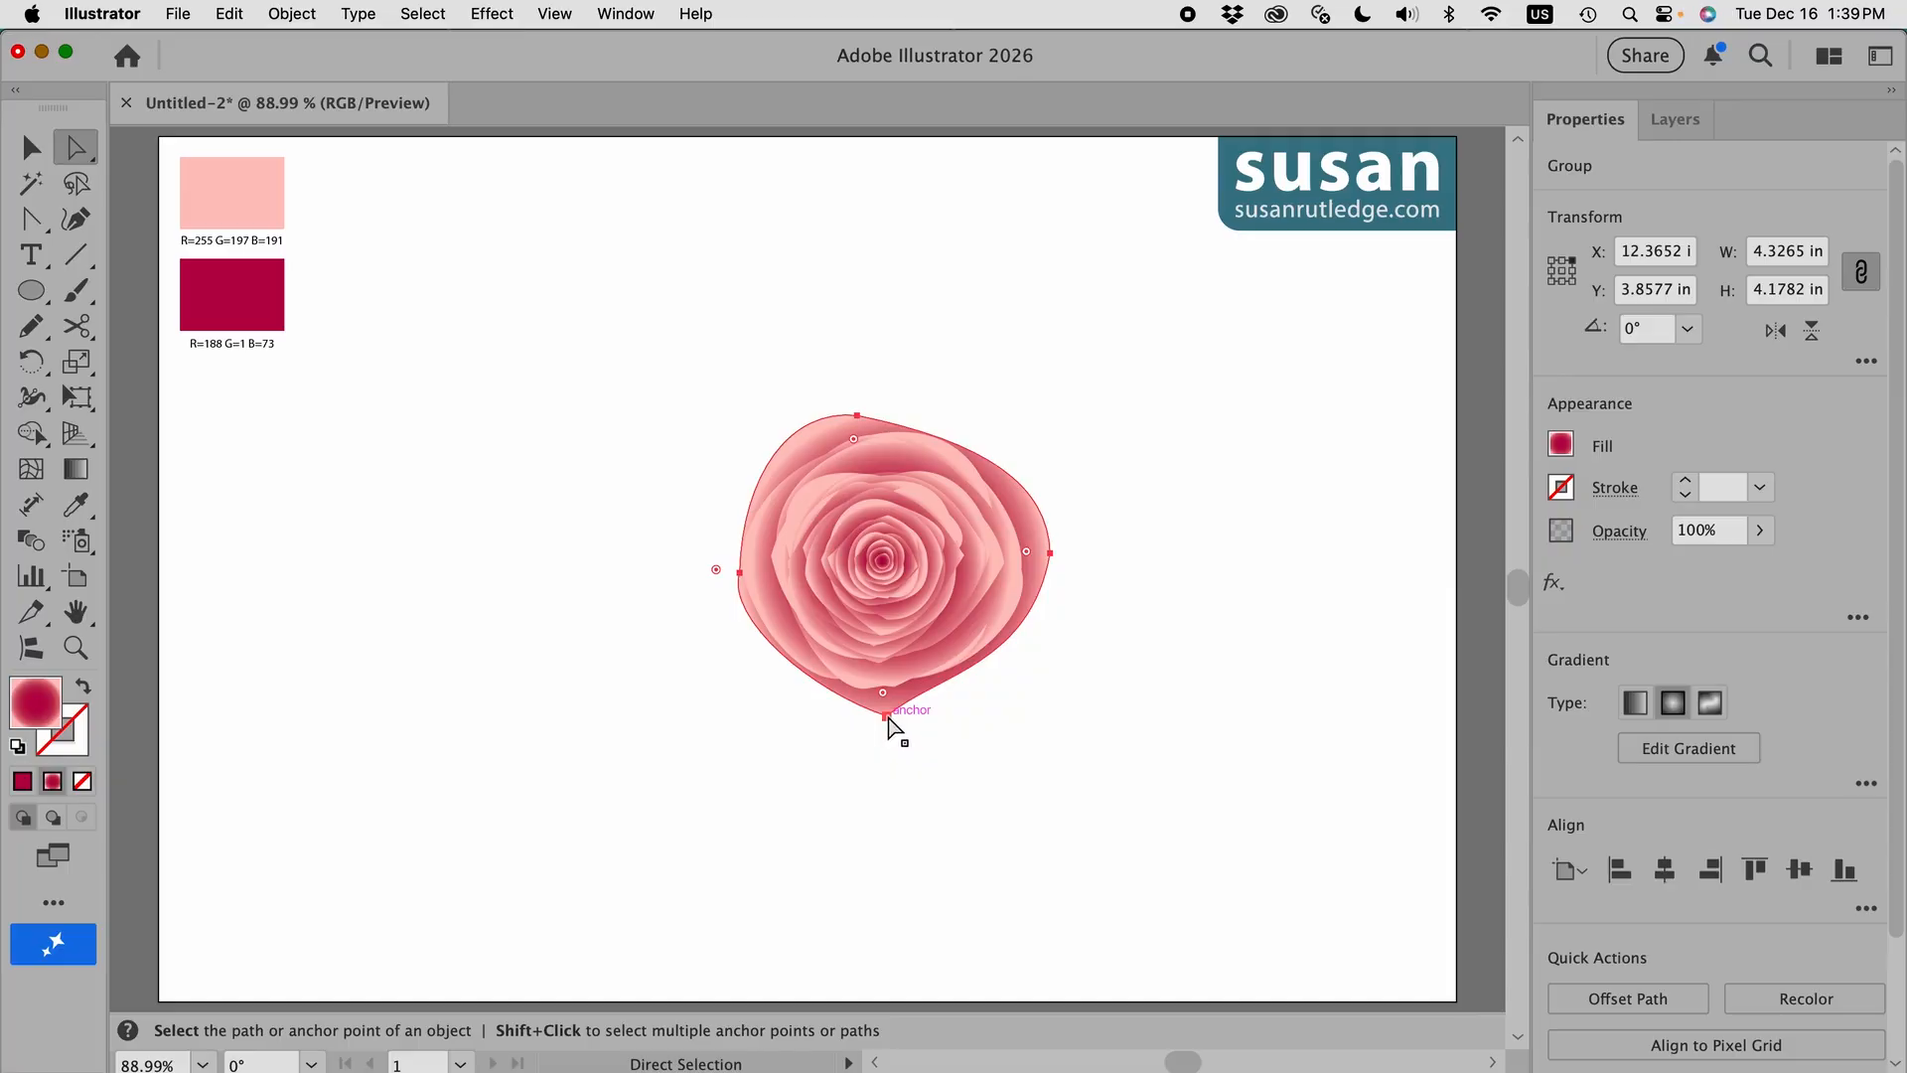
pyautogui.click(889, 721)
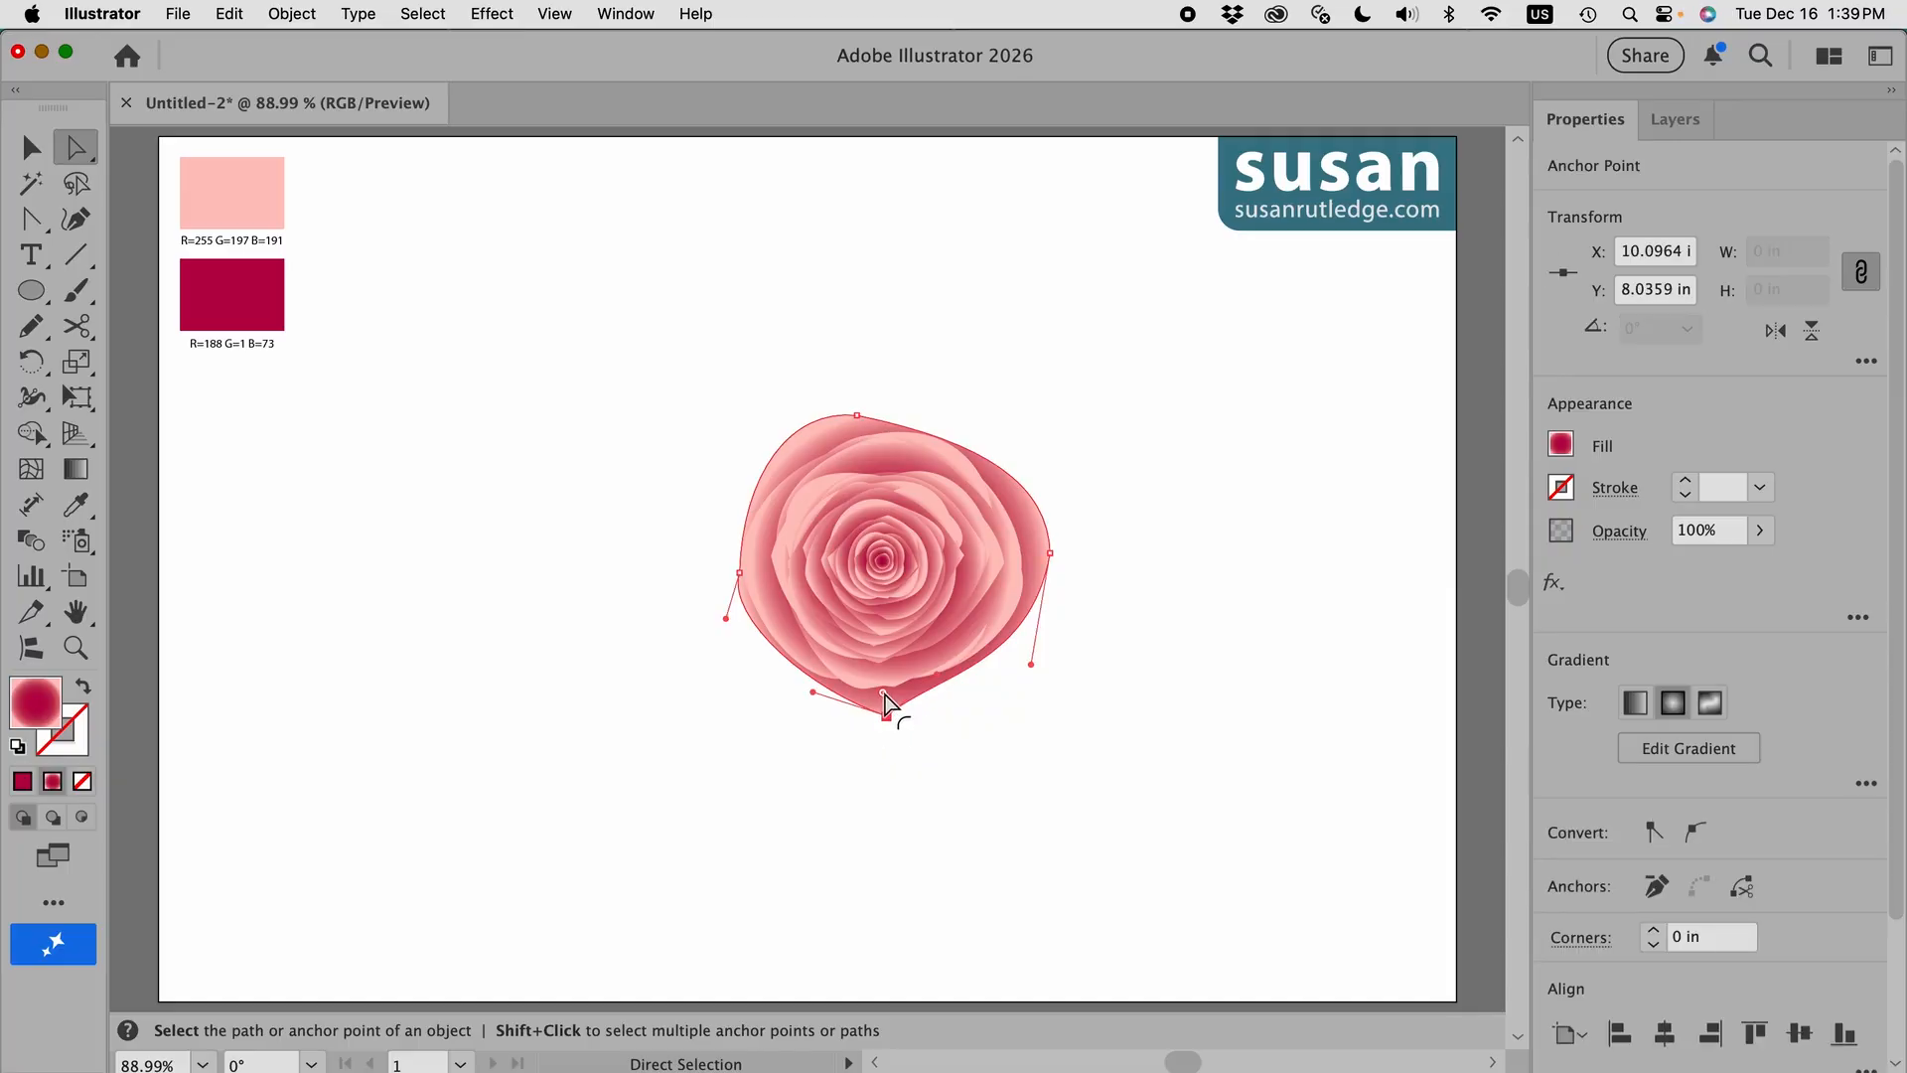
pyautogui.moveTo(887, 703); pyautogui.dragTo(873, 665)
pyautogui.click(1026, 781)
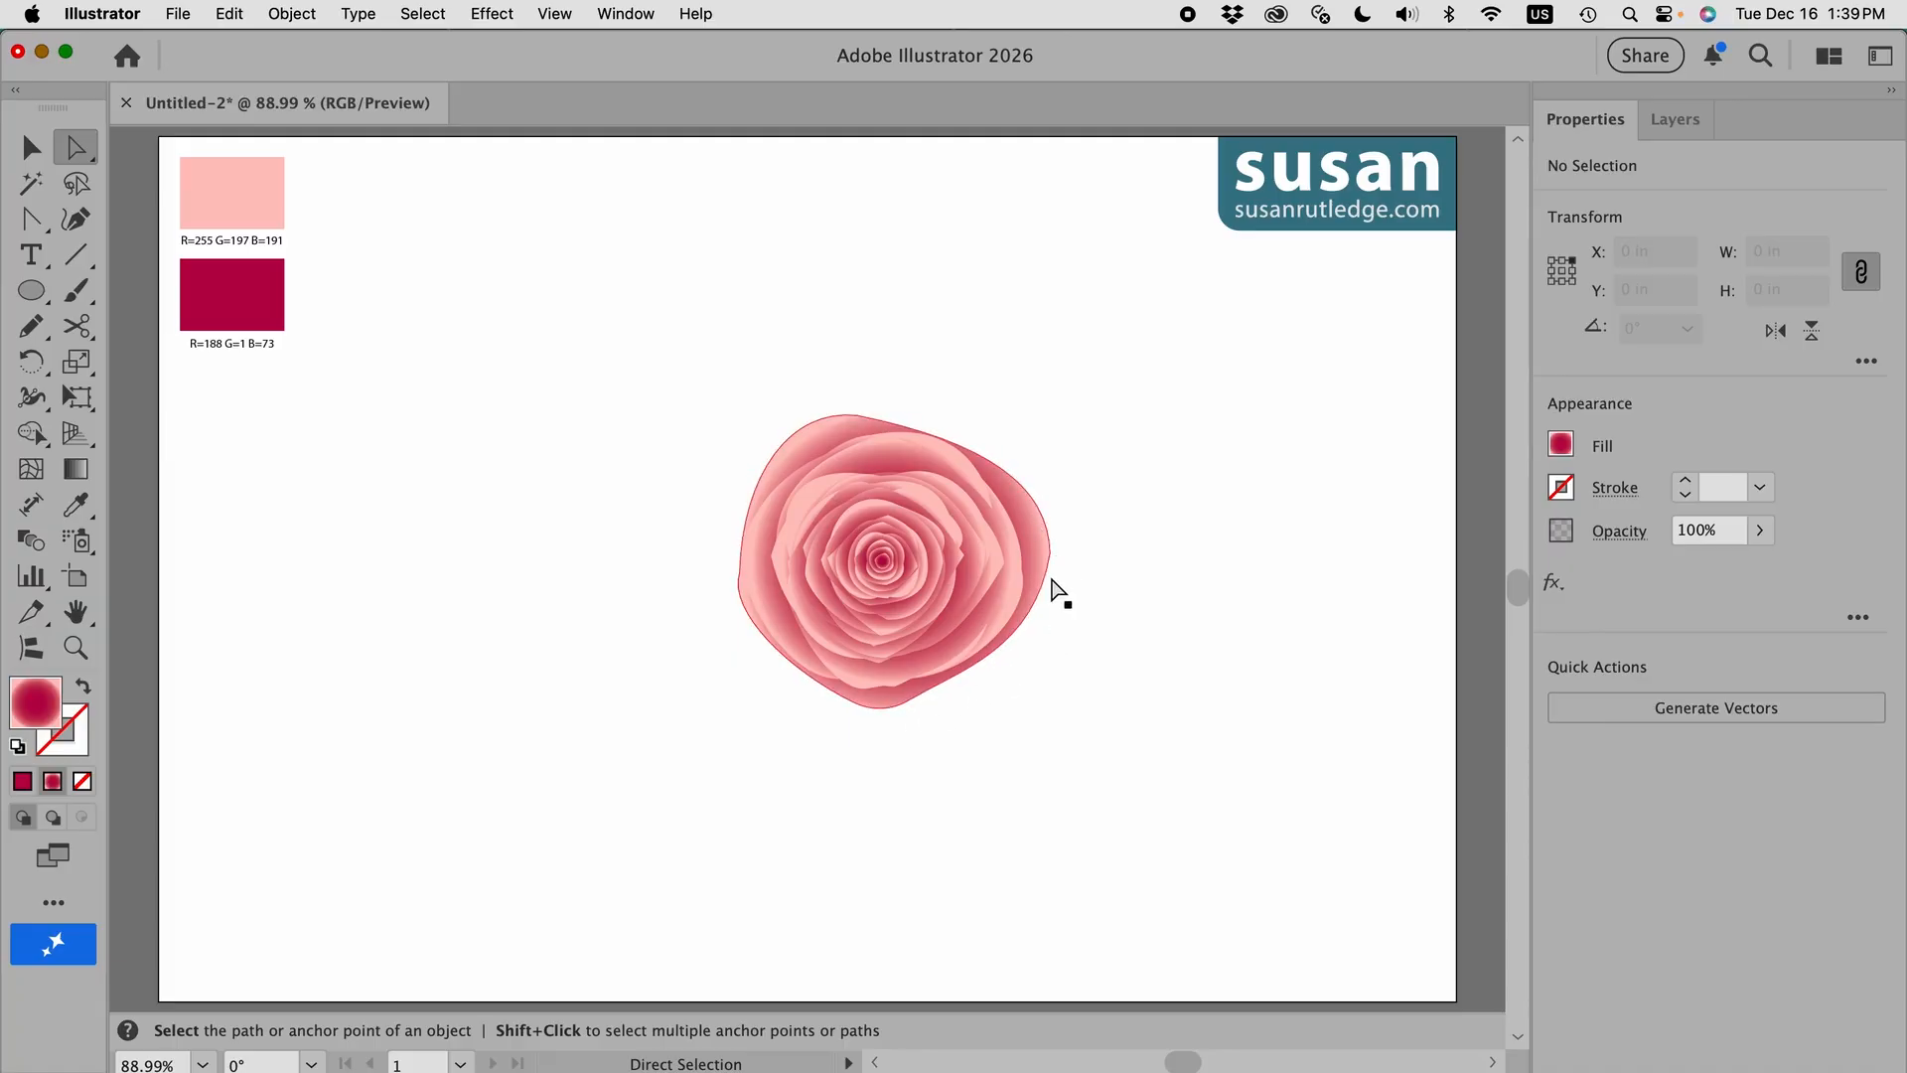
# Step: Delete the outermost petal with the rounded lower corner from the rose
pyautogui.click(33, 151)
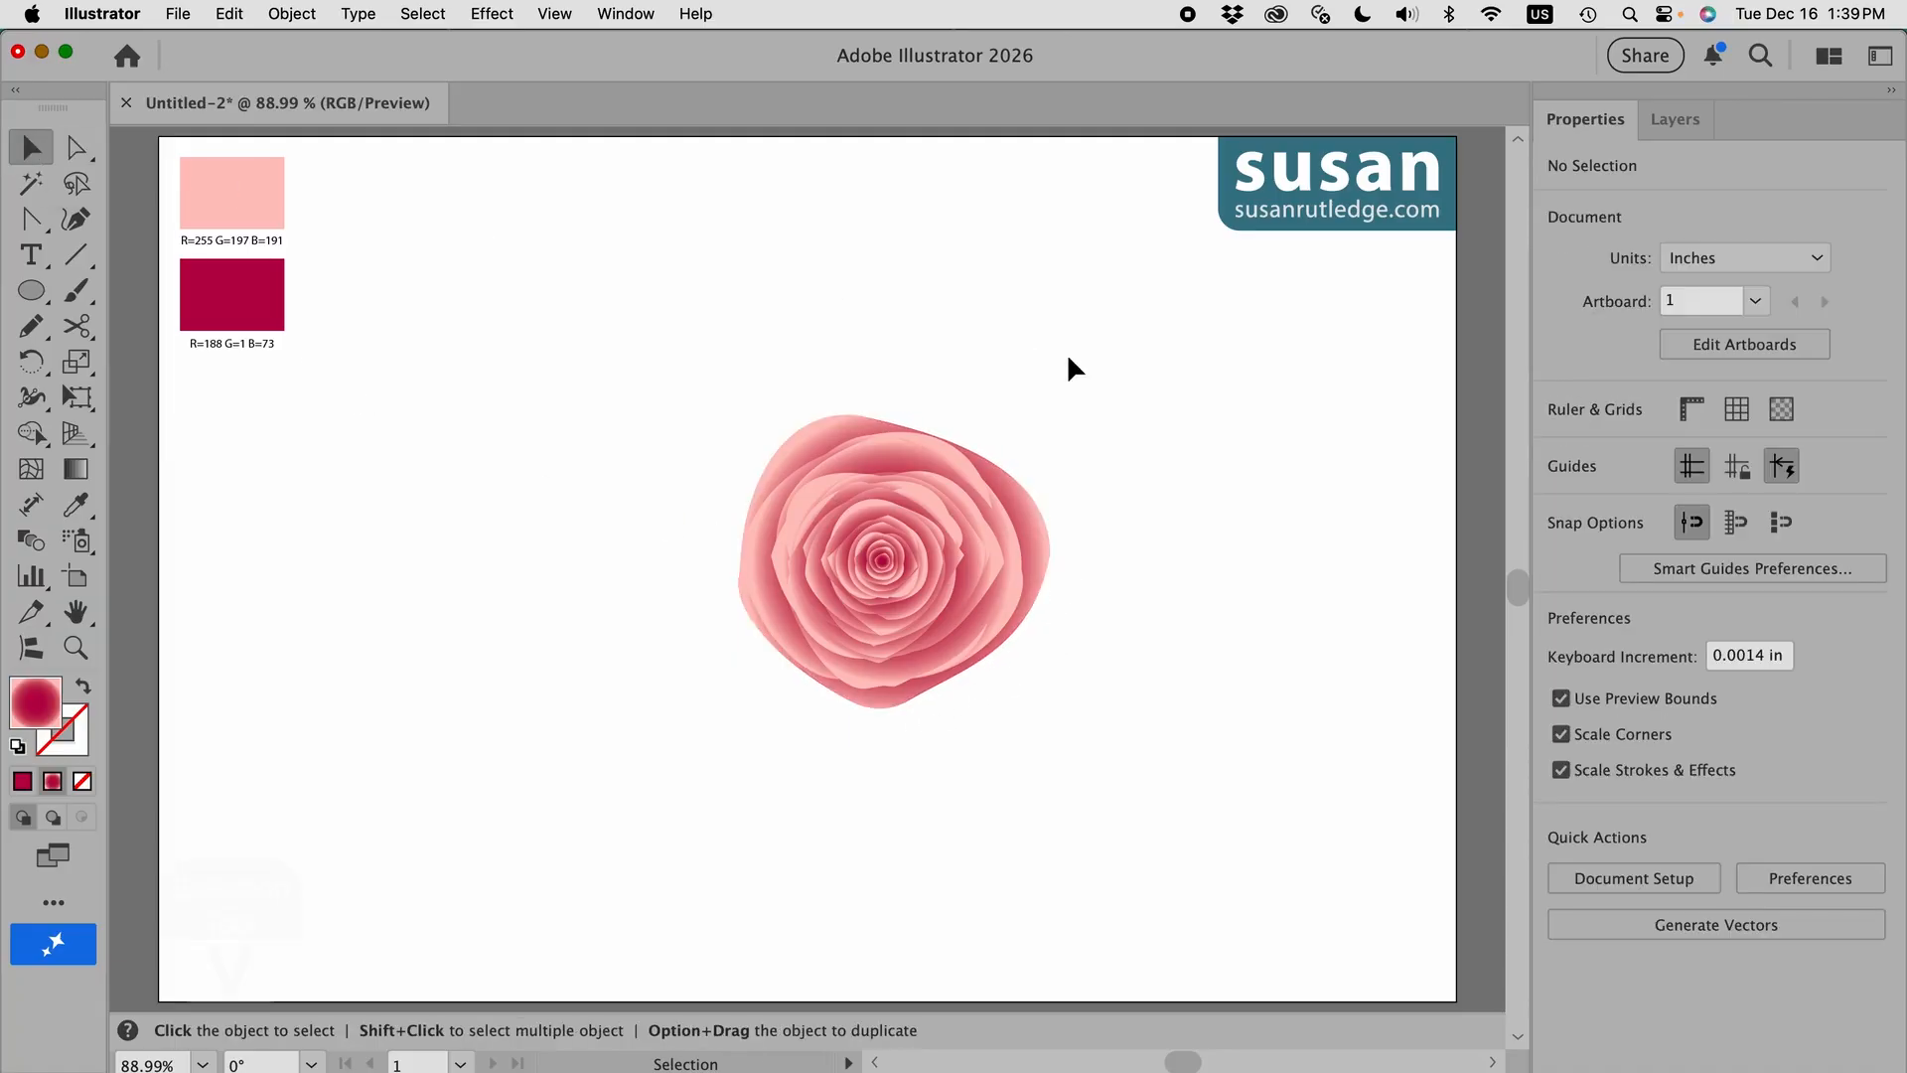
pyautogui.click(1044, 539)
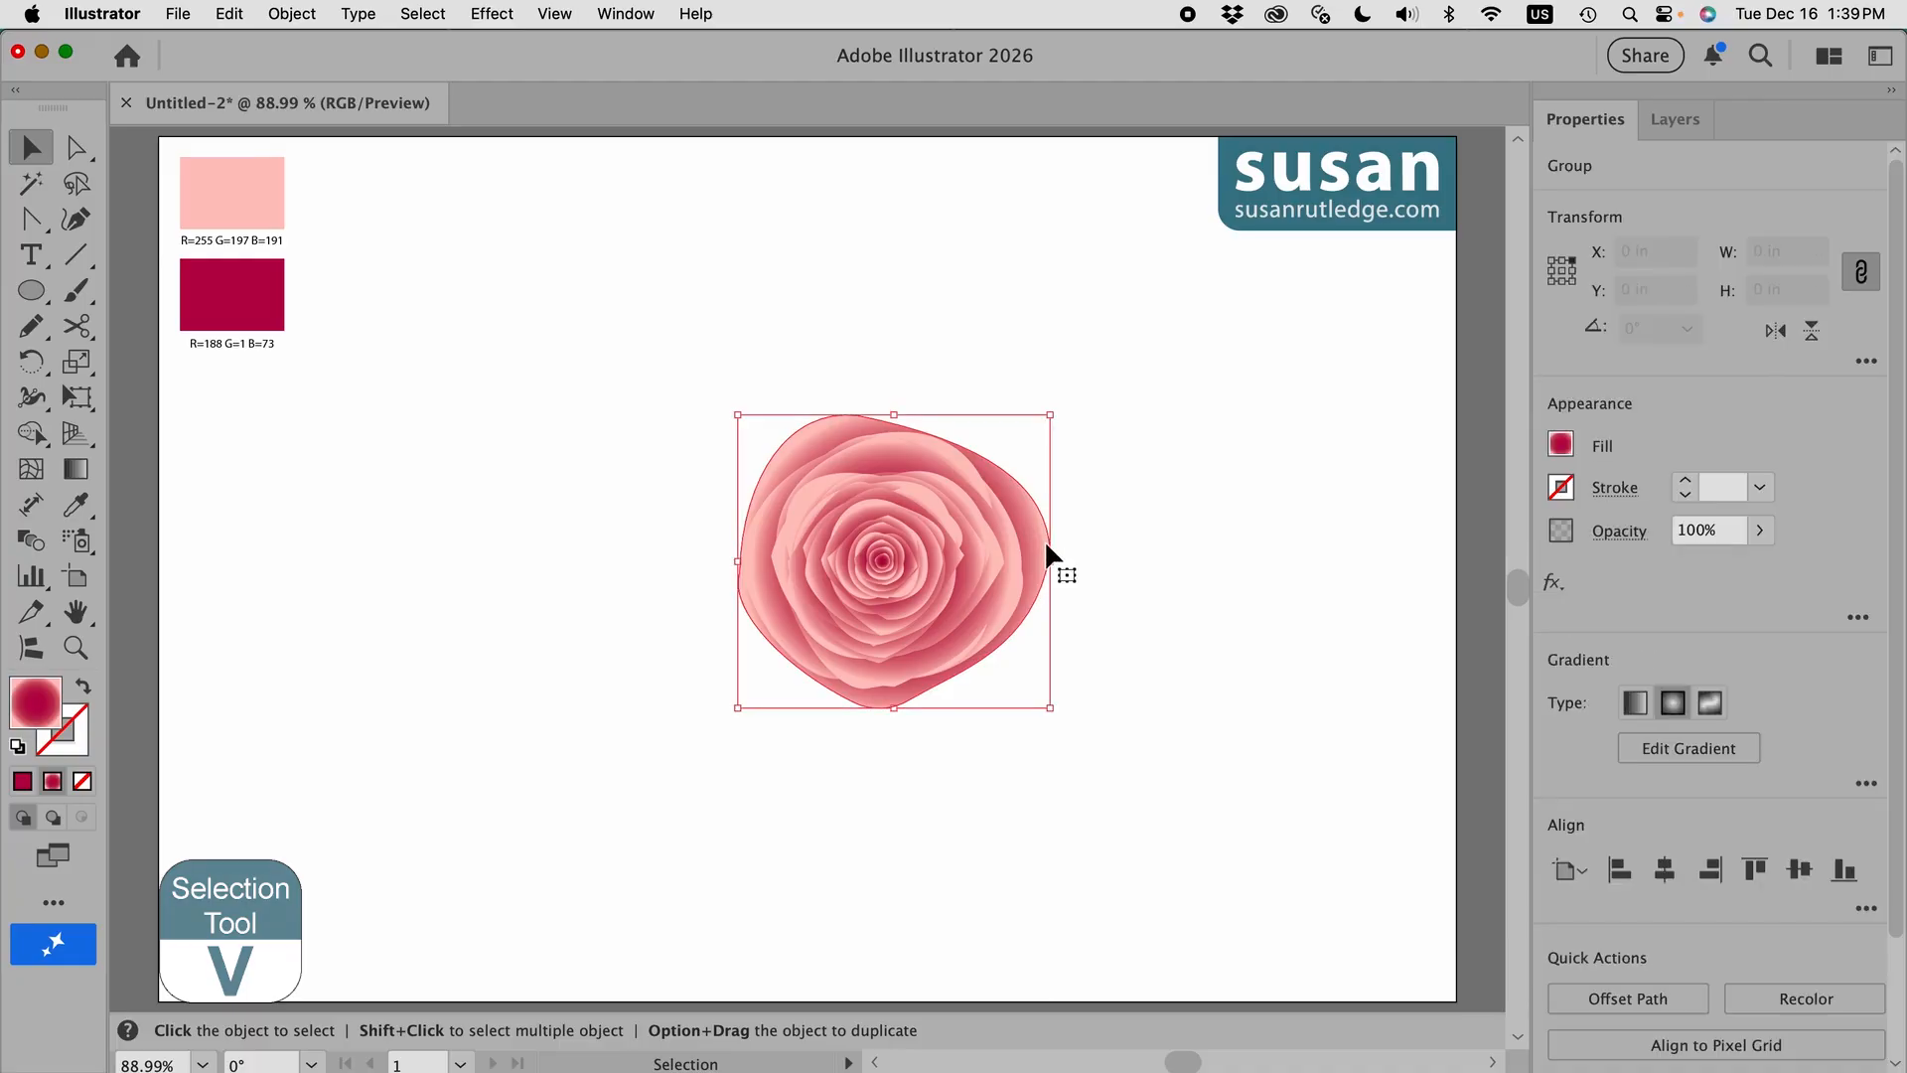
pyautogui.press('Delete')
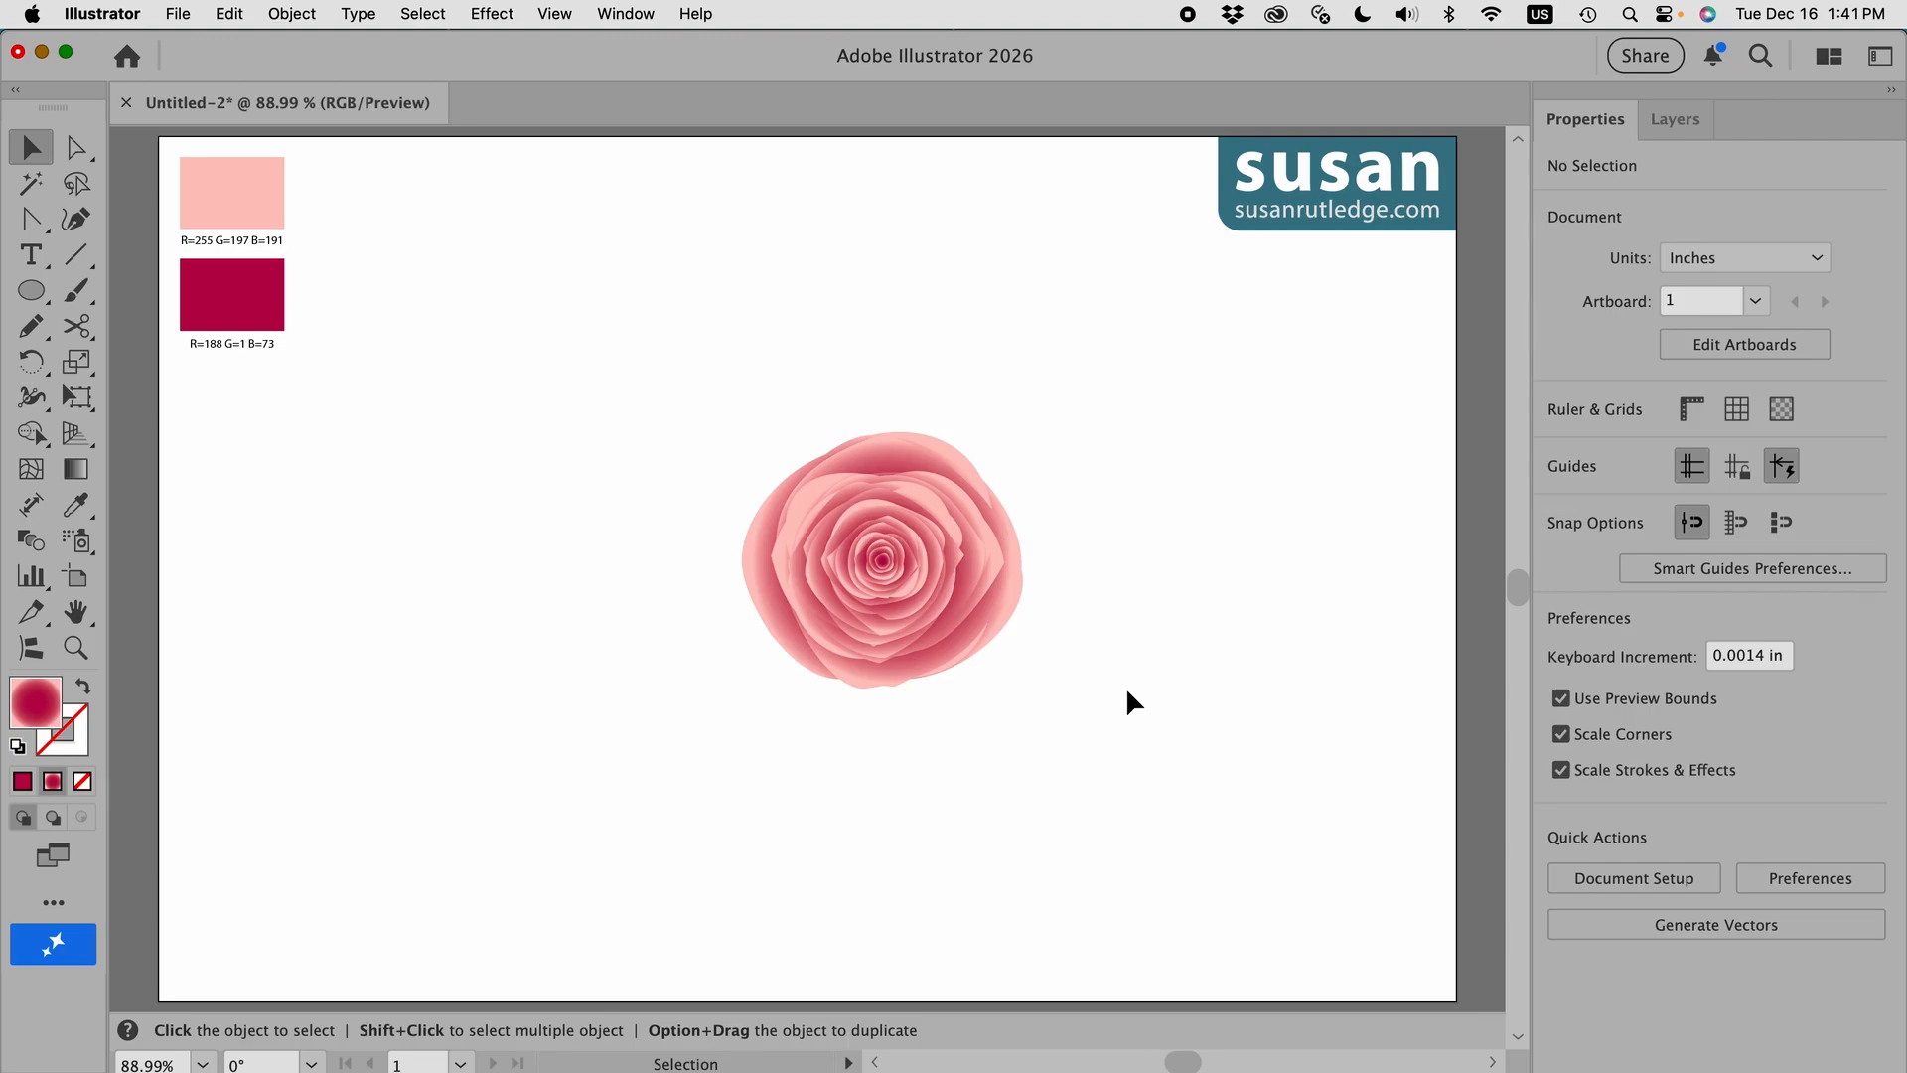
# Step: Apply a Roughen effect to the rose group with 5% relative size, detail 2 per inch and smooth points
pyautogui.click(929, 606)
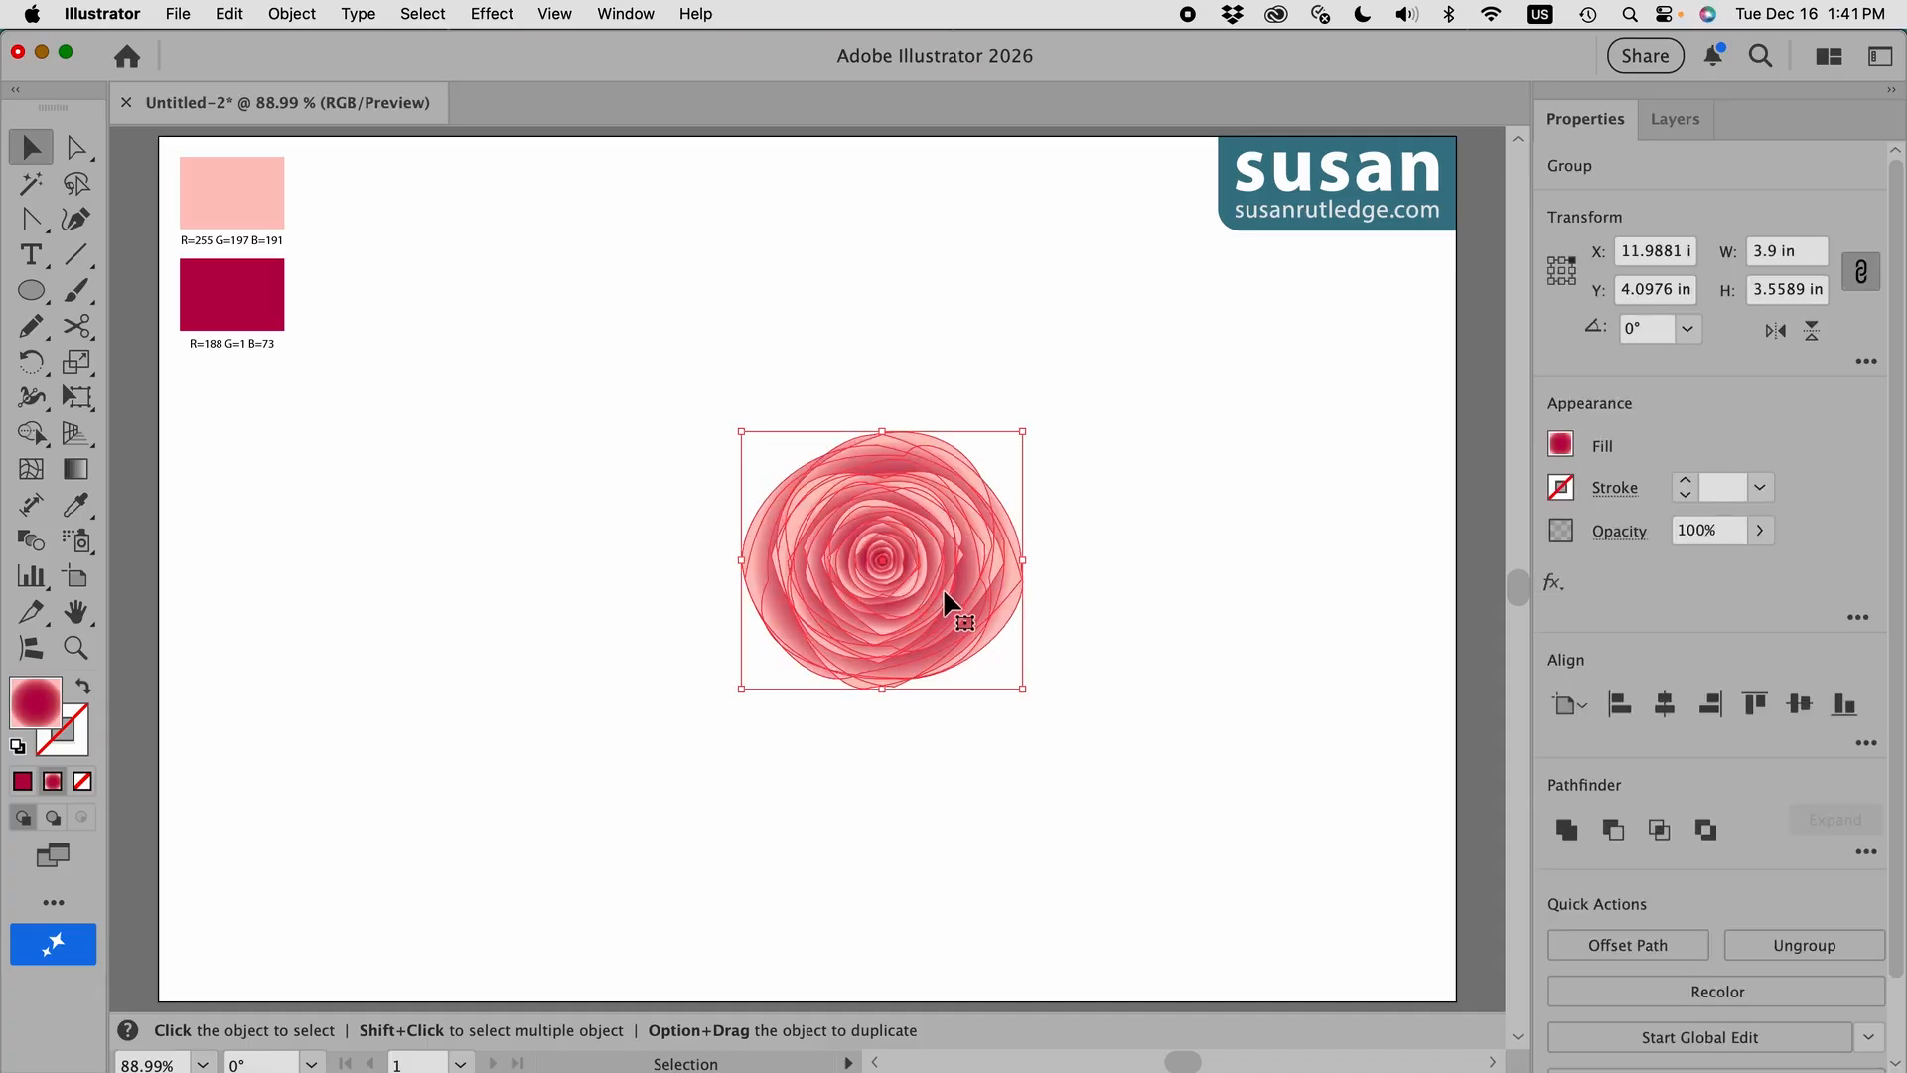
pyautogui.click(491, 14)
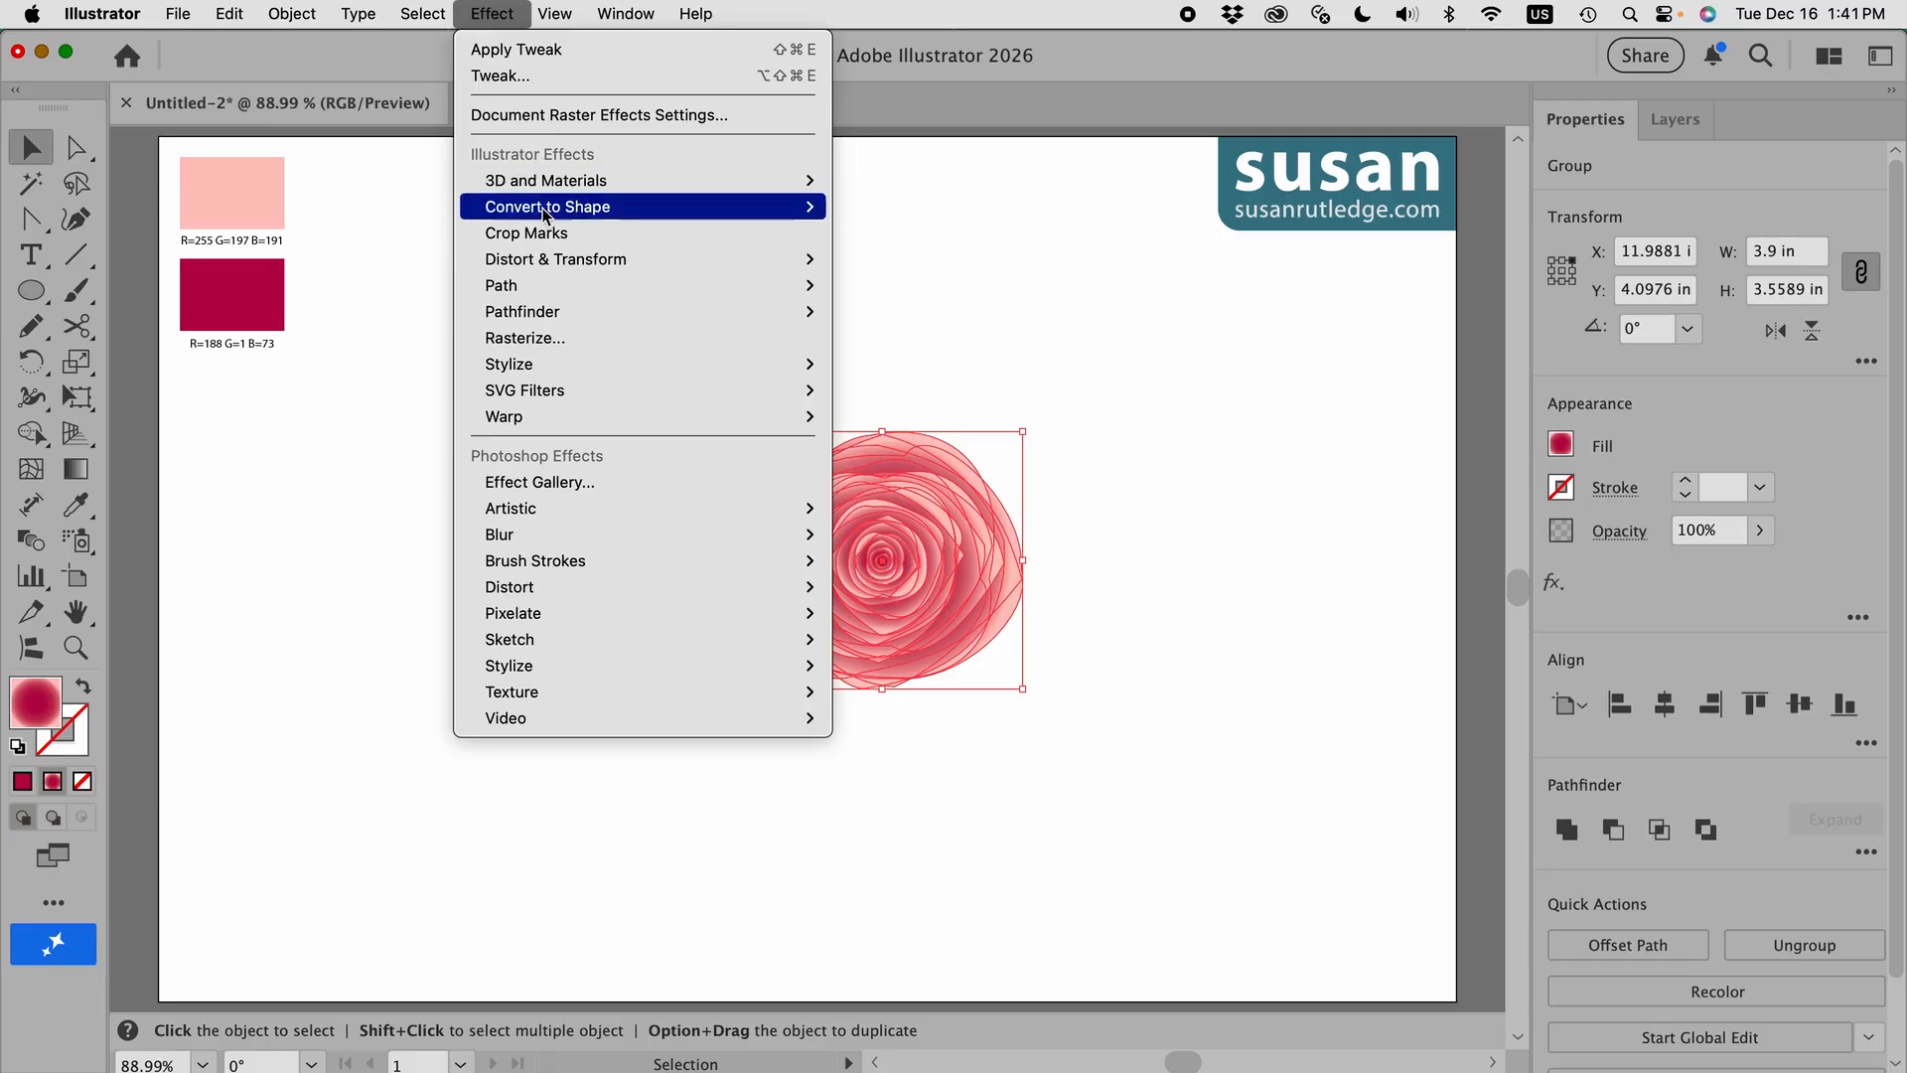
pyautogui.moveTo(551, 265)
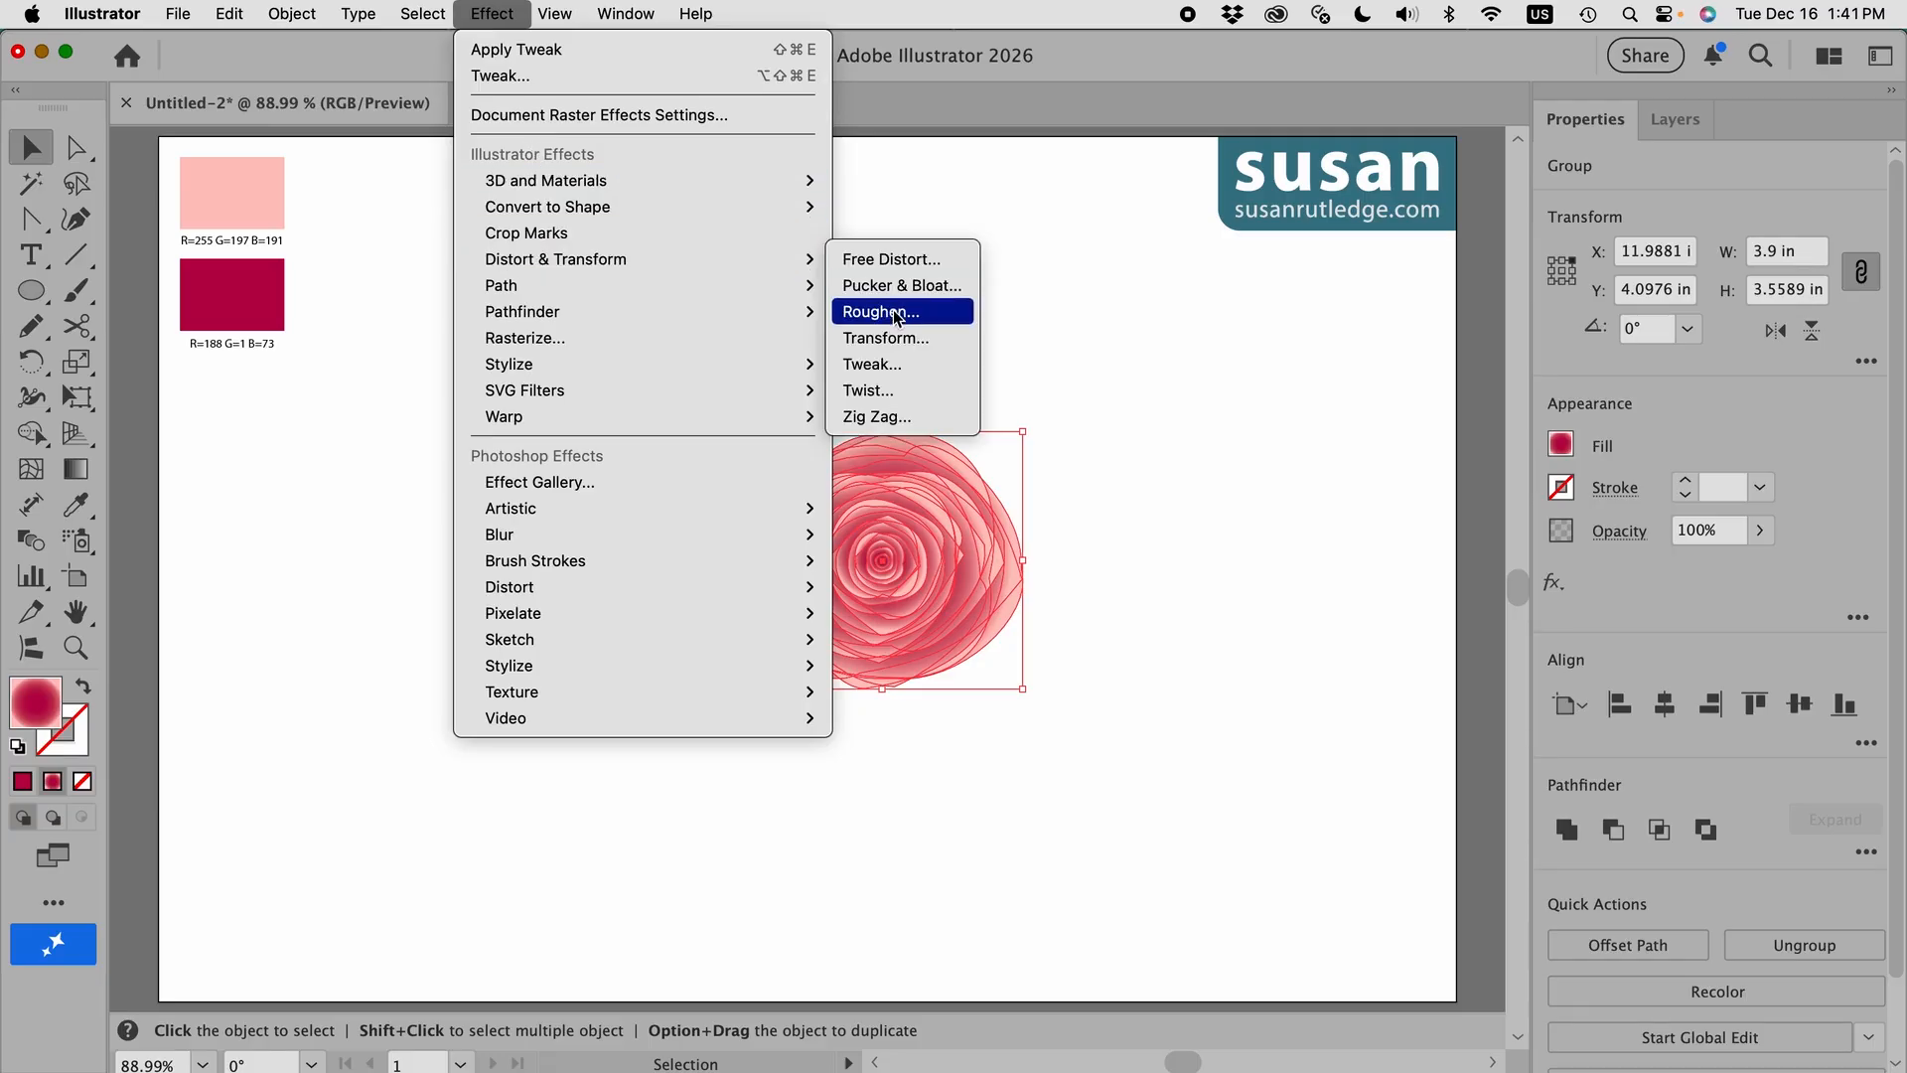
pyautogui.click(891, 314)
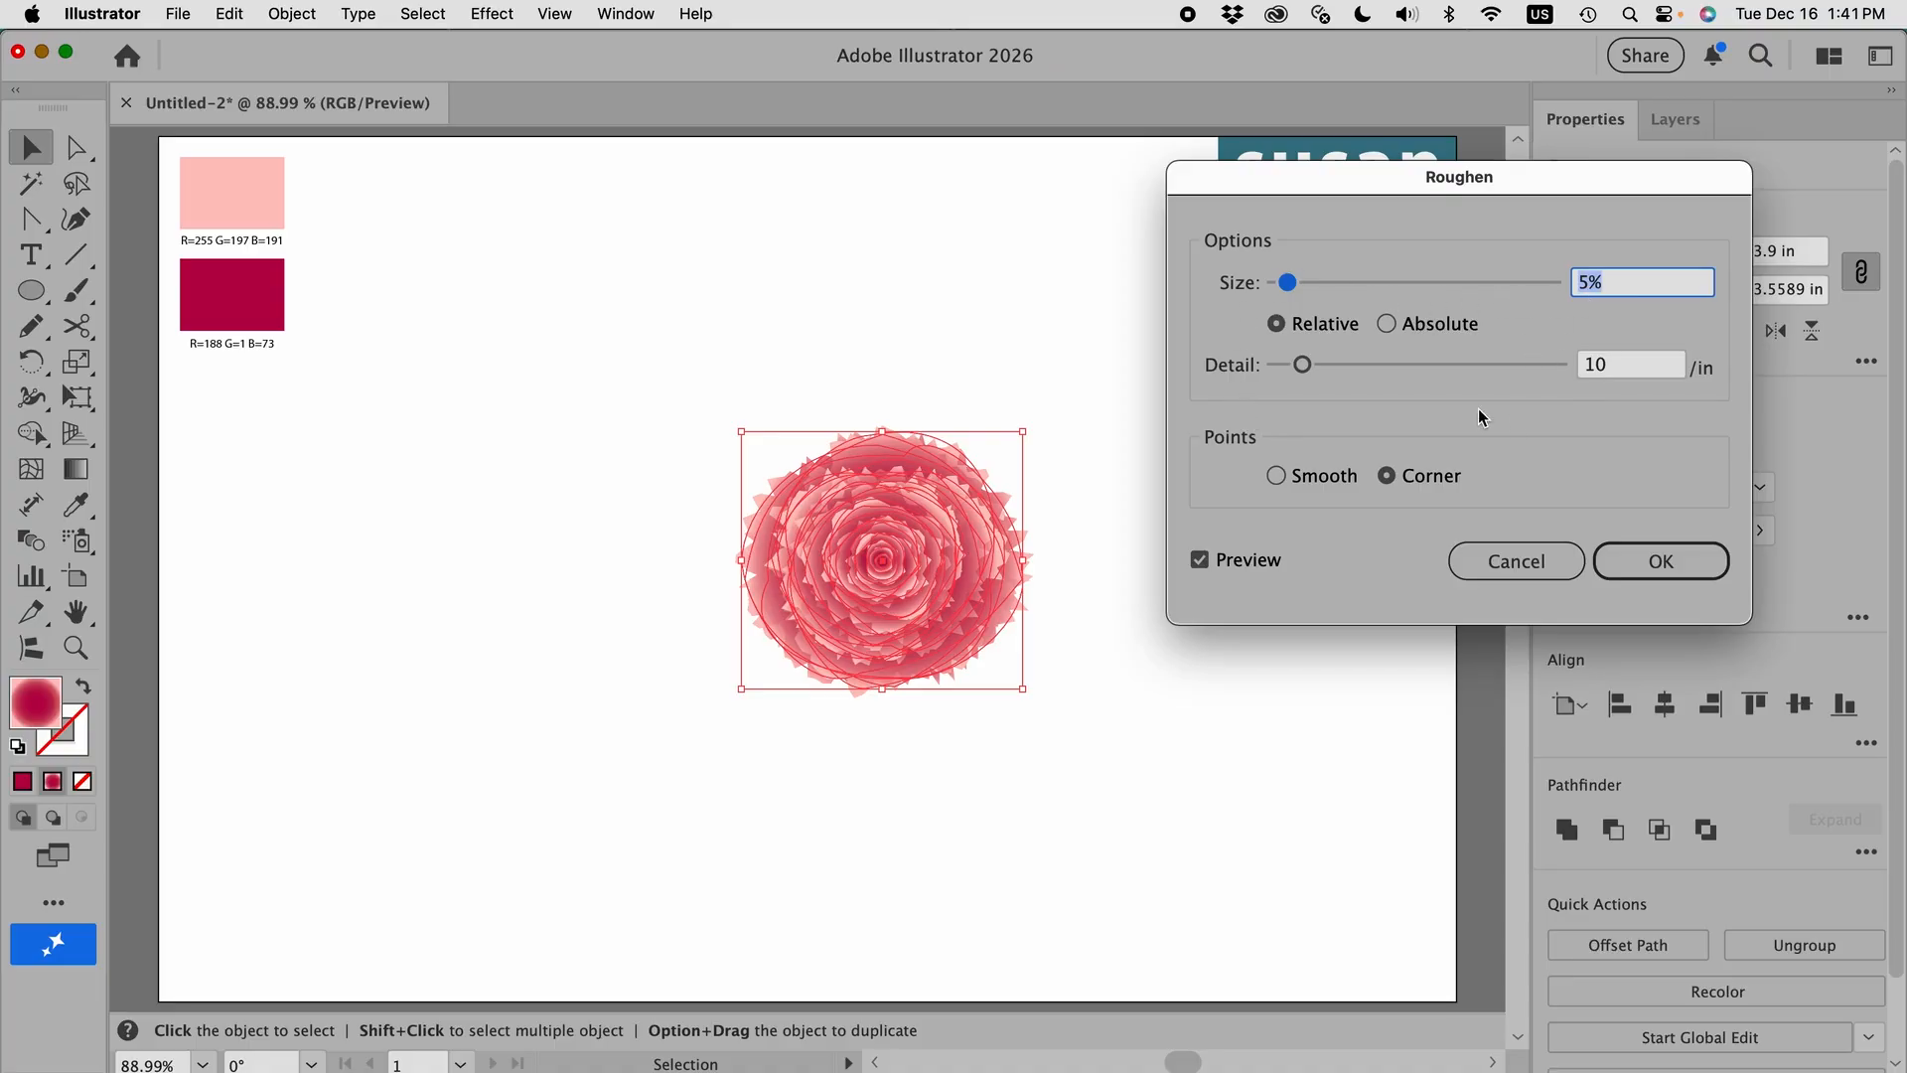
pyautogui.moveTo(1301, 373); pyautogui.dragTo(1277, 372)
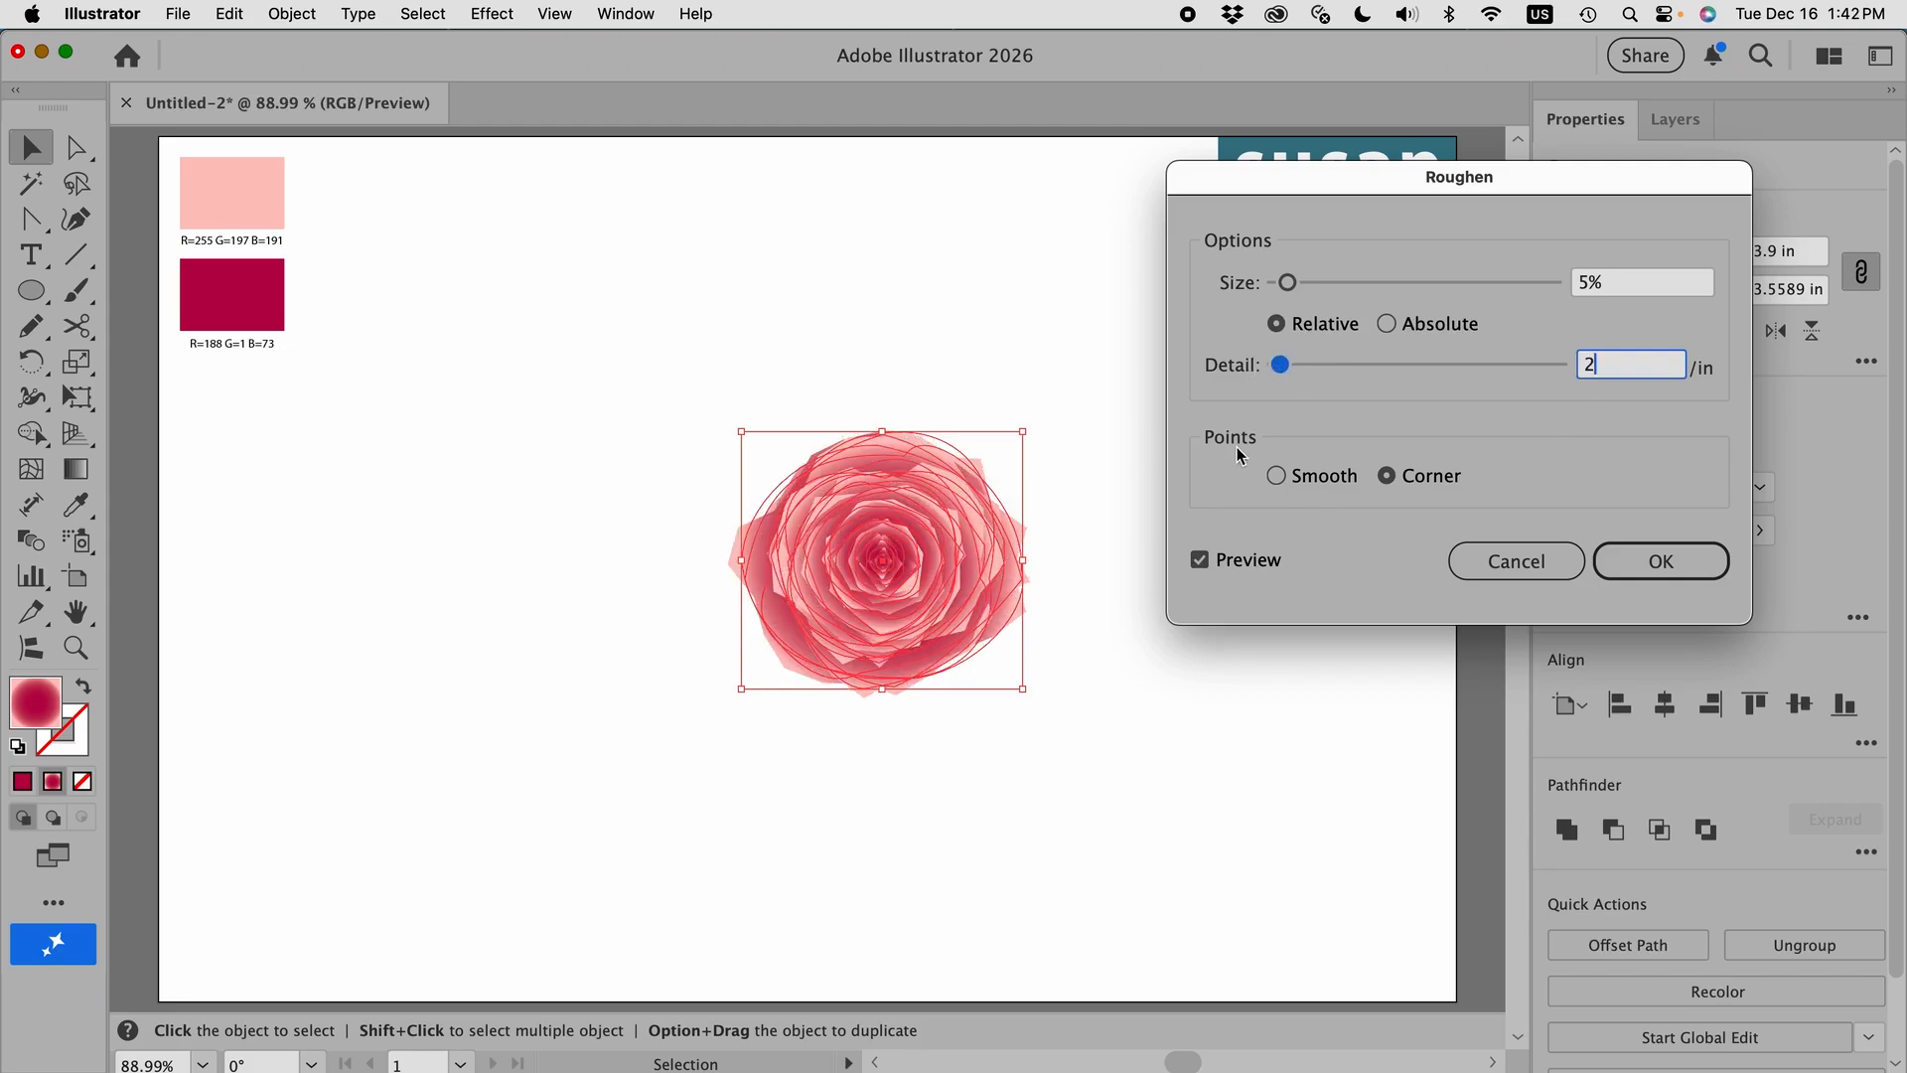
pyautogui.click(1278, 481)
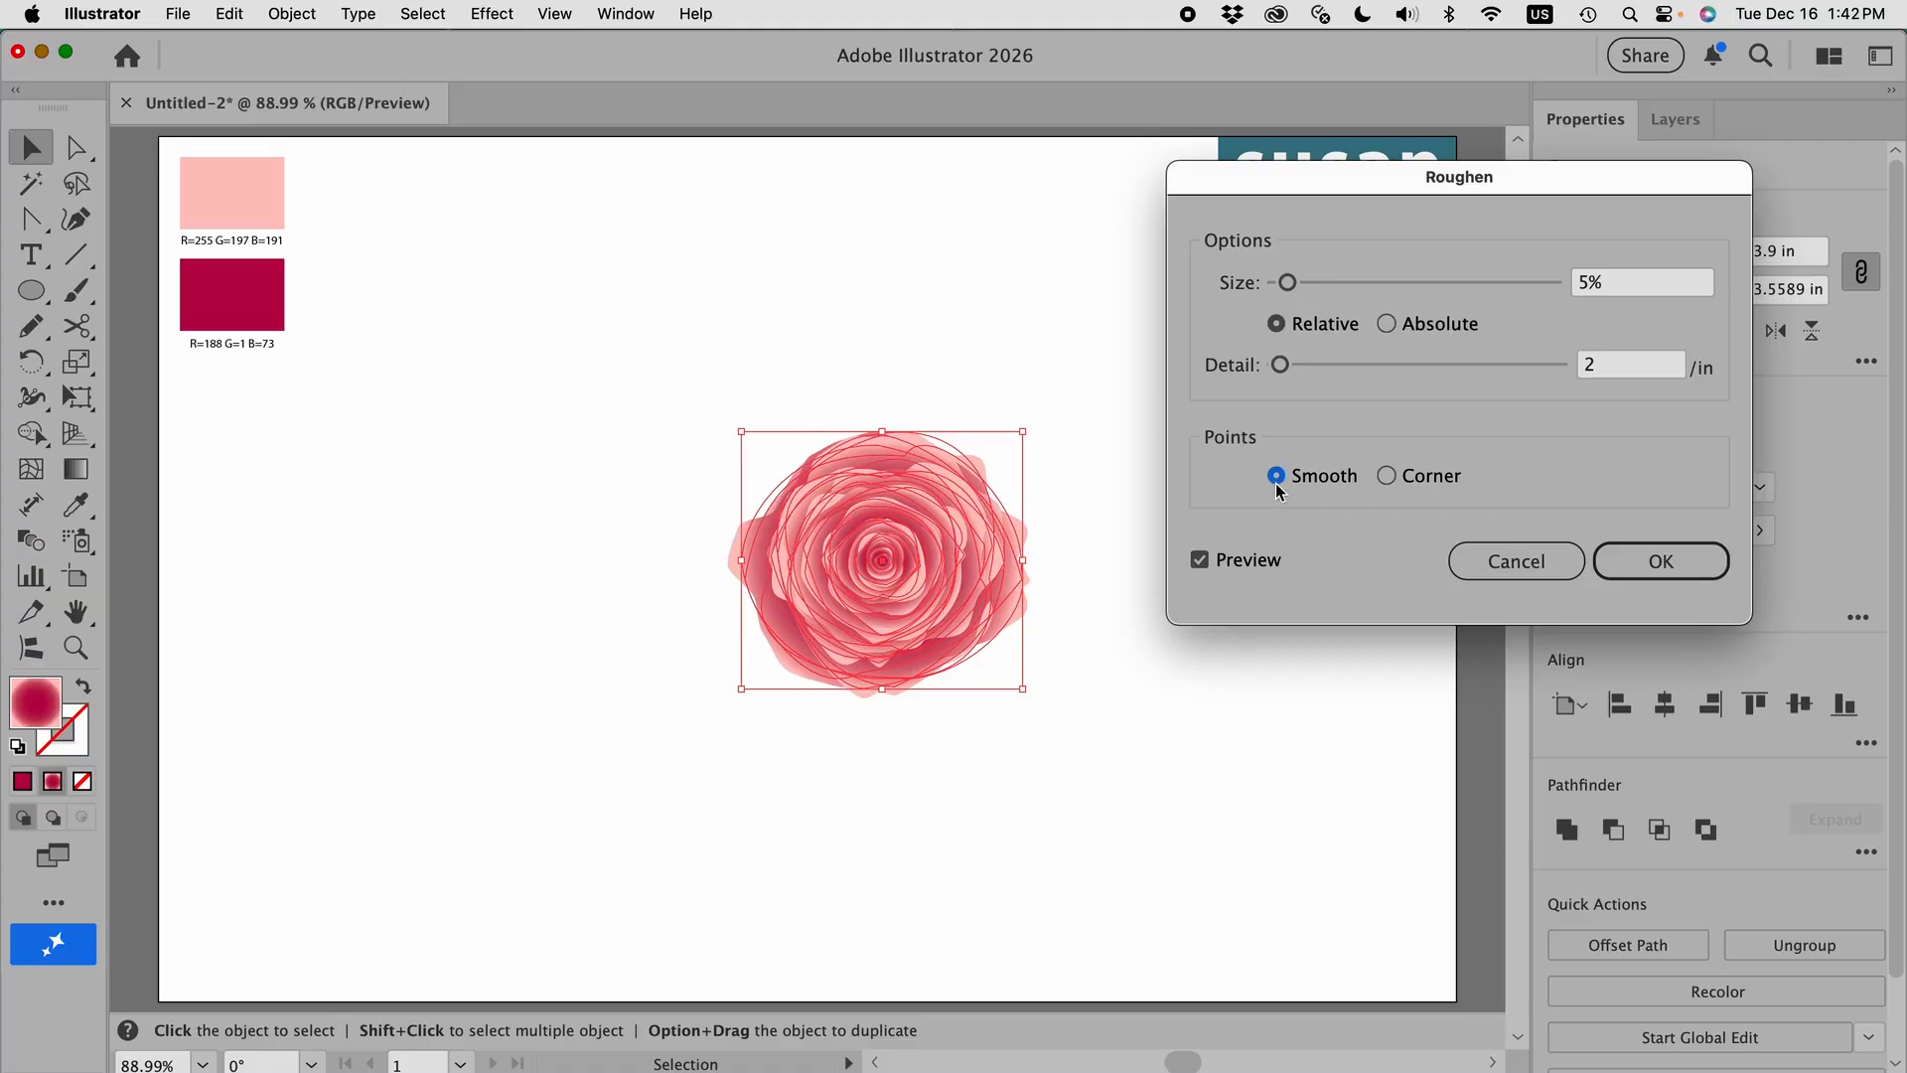
pyautogui.click(1679, 564)
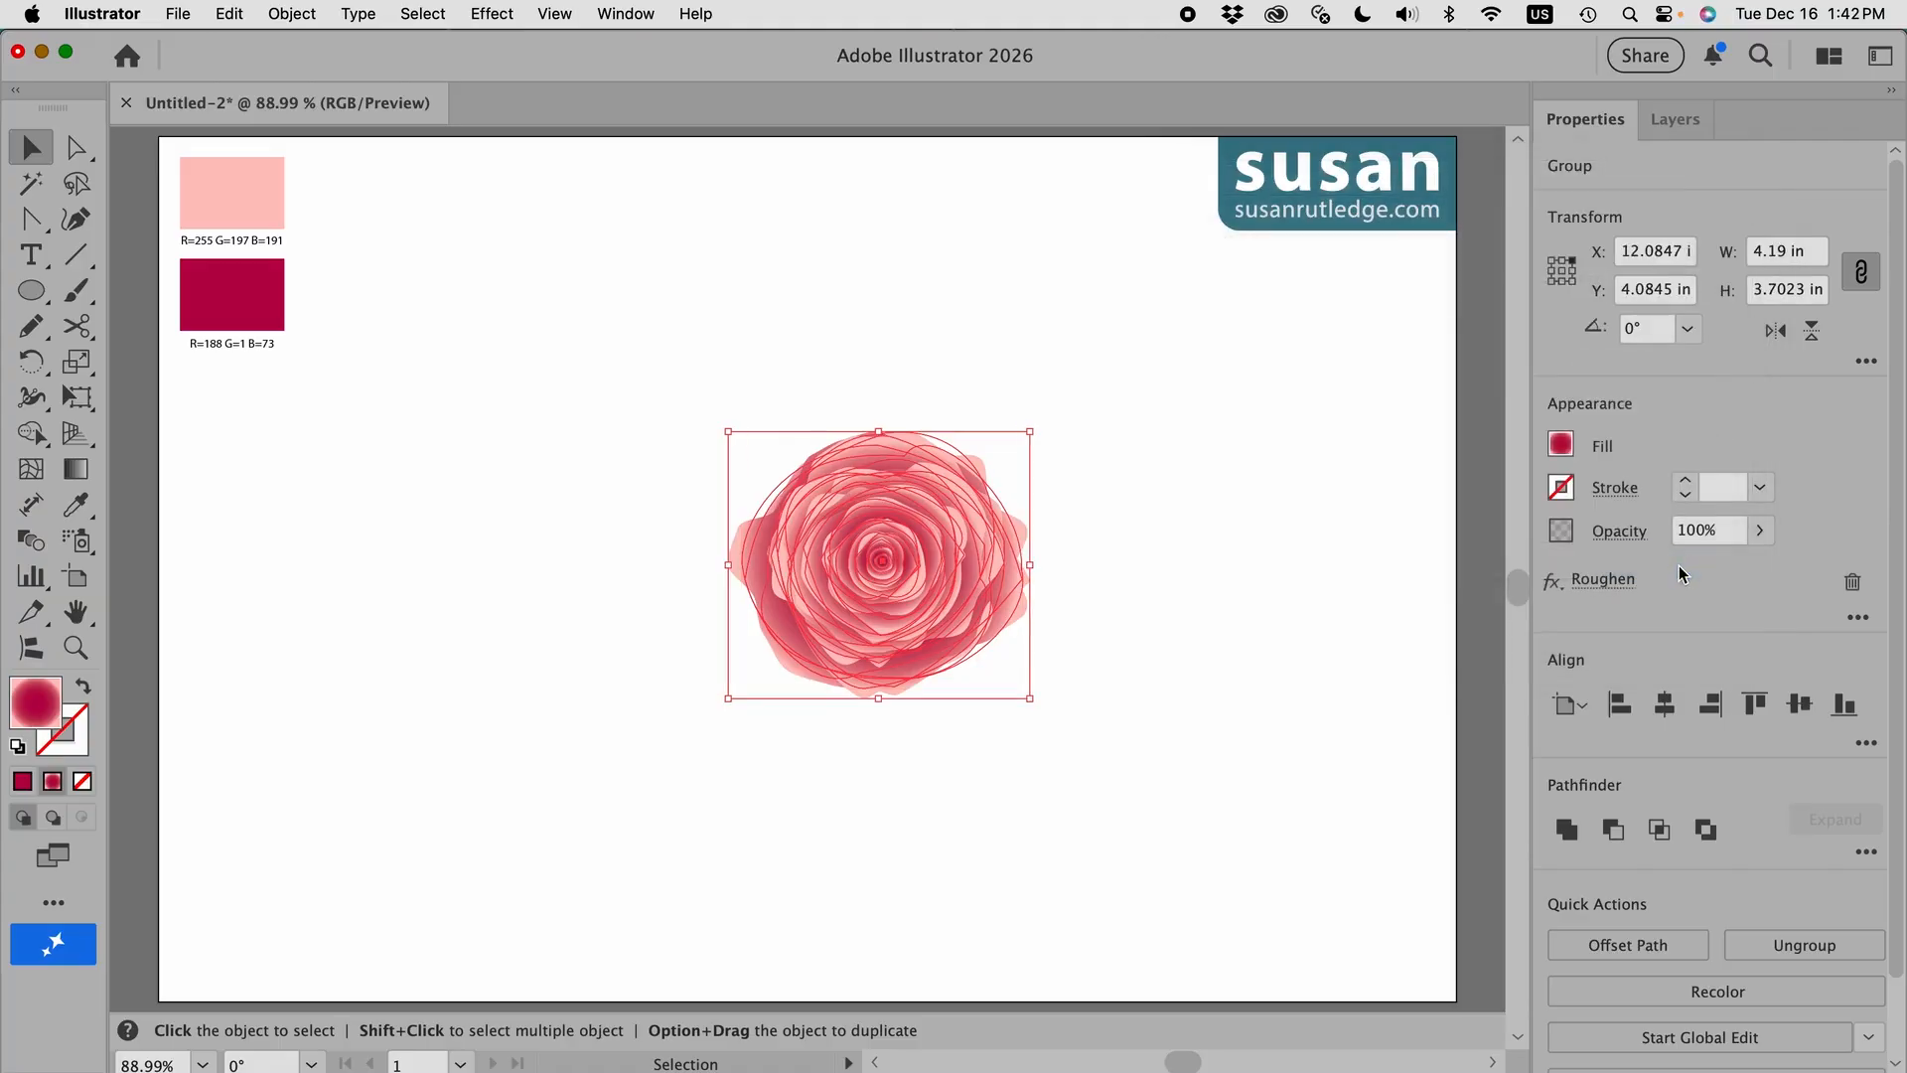
pyautogui.click(1159, 562)
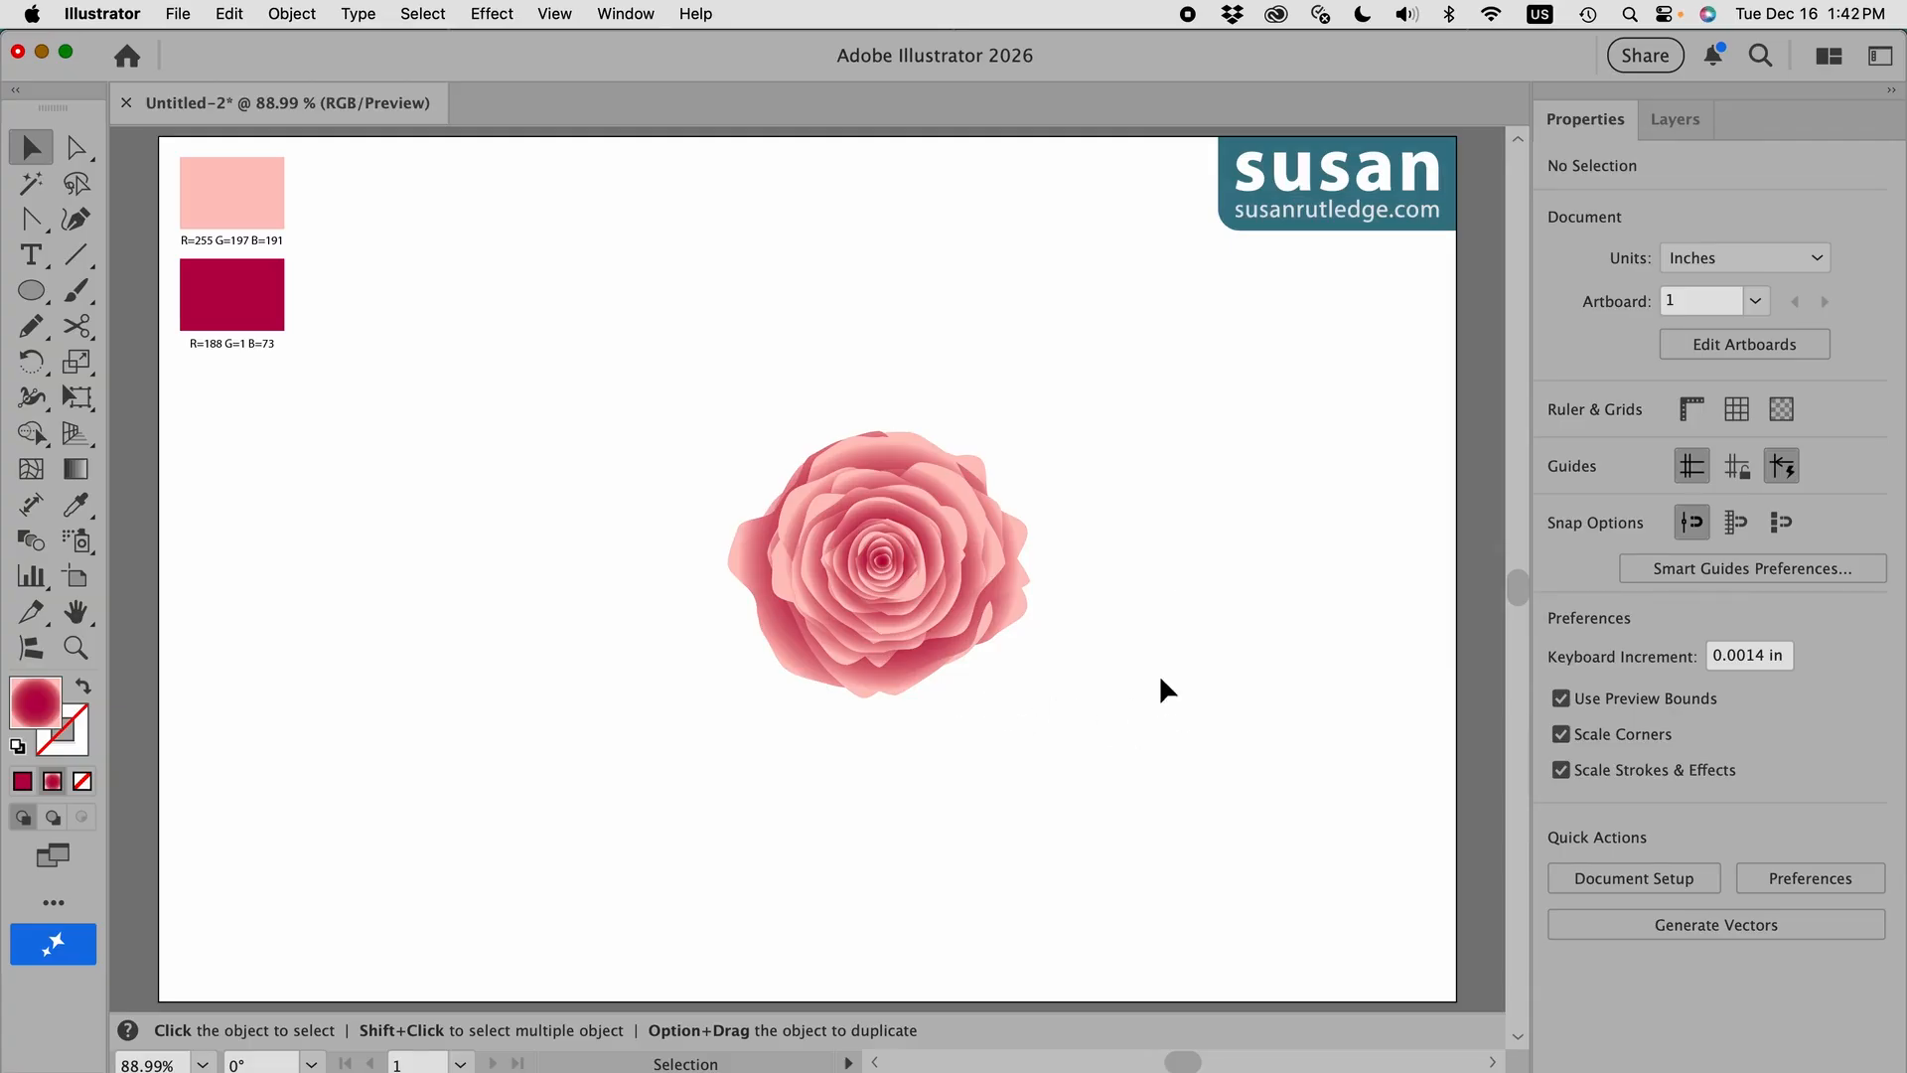
pyautogui.click(896, 564)
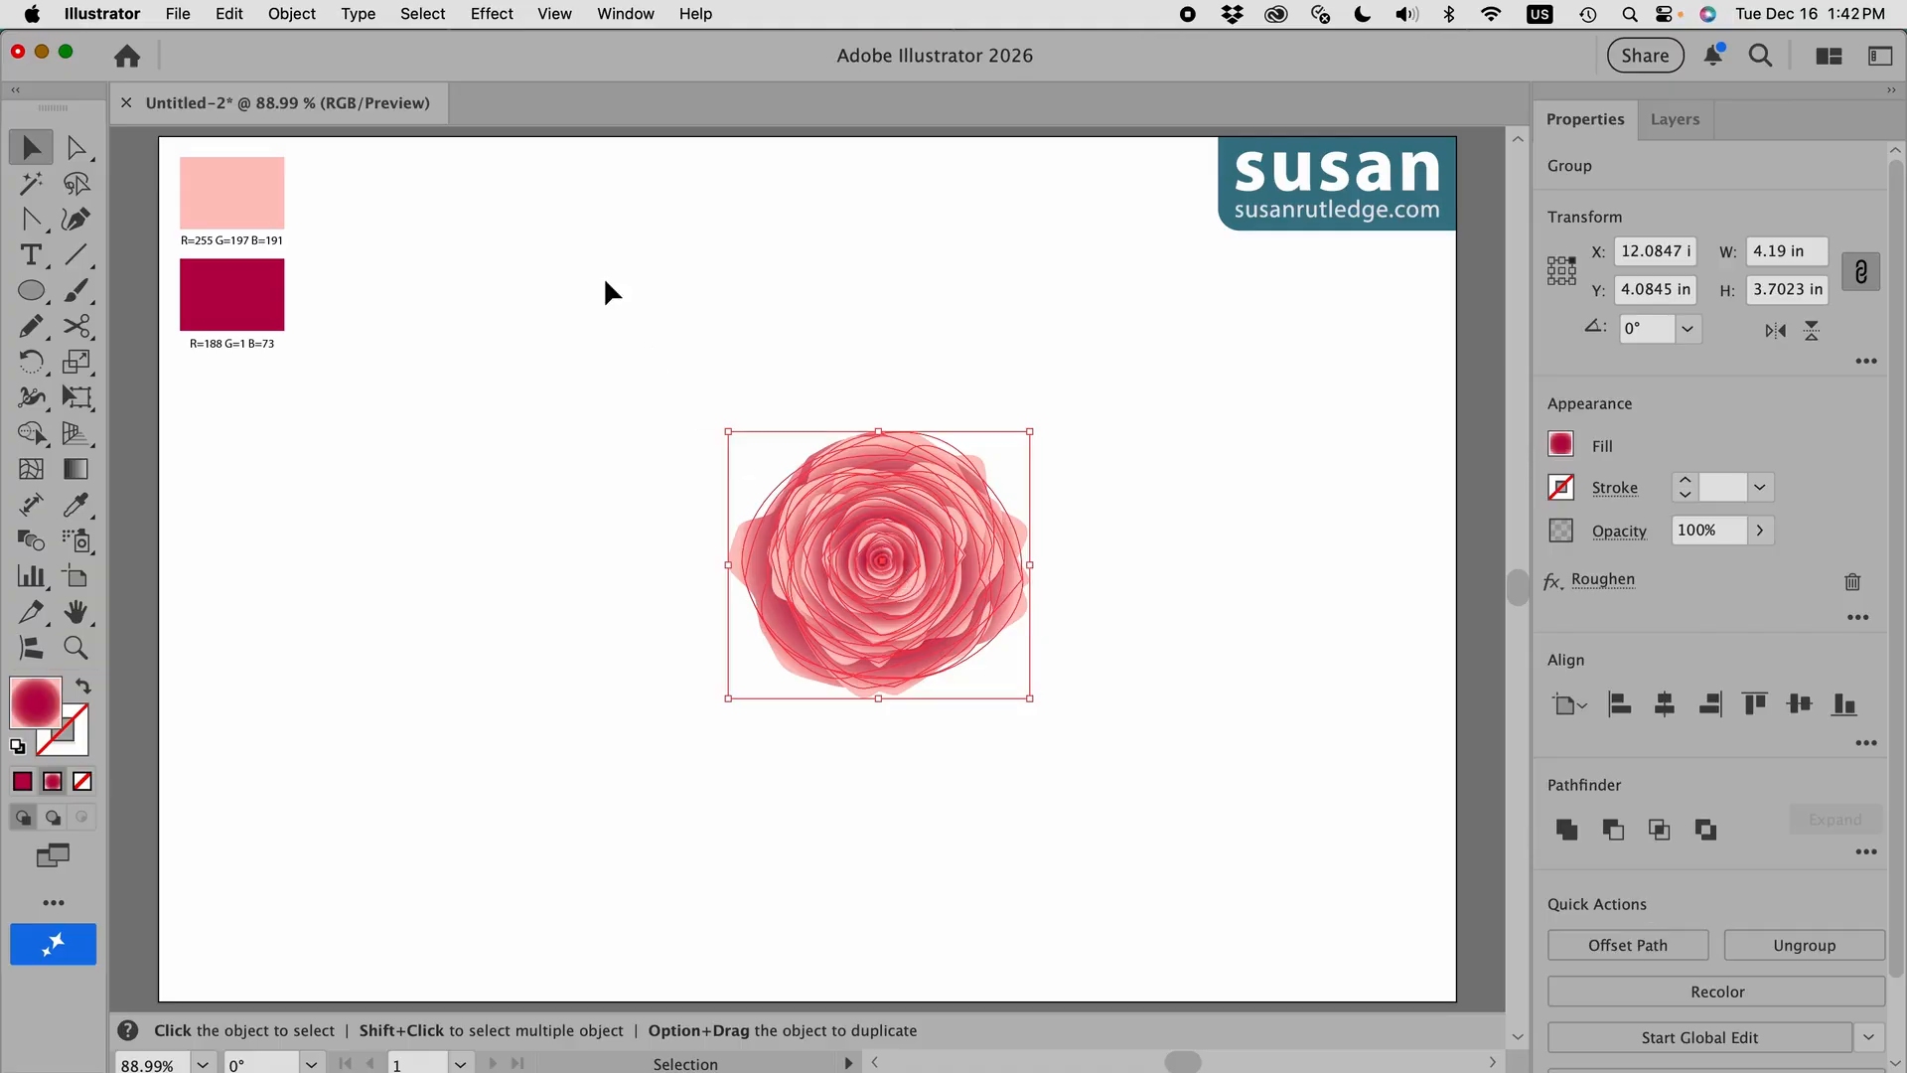
pyautogui.click(494, 14)
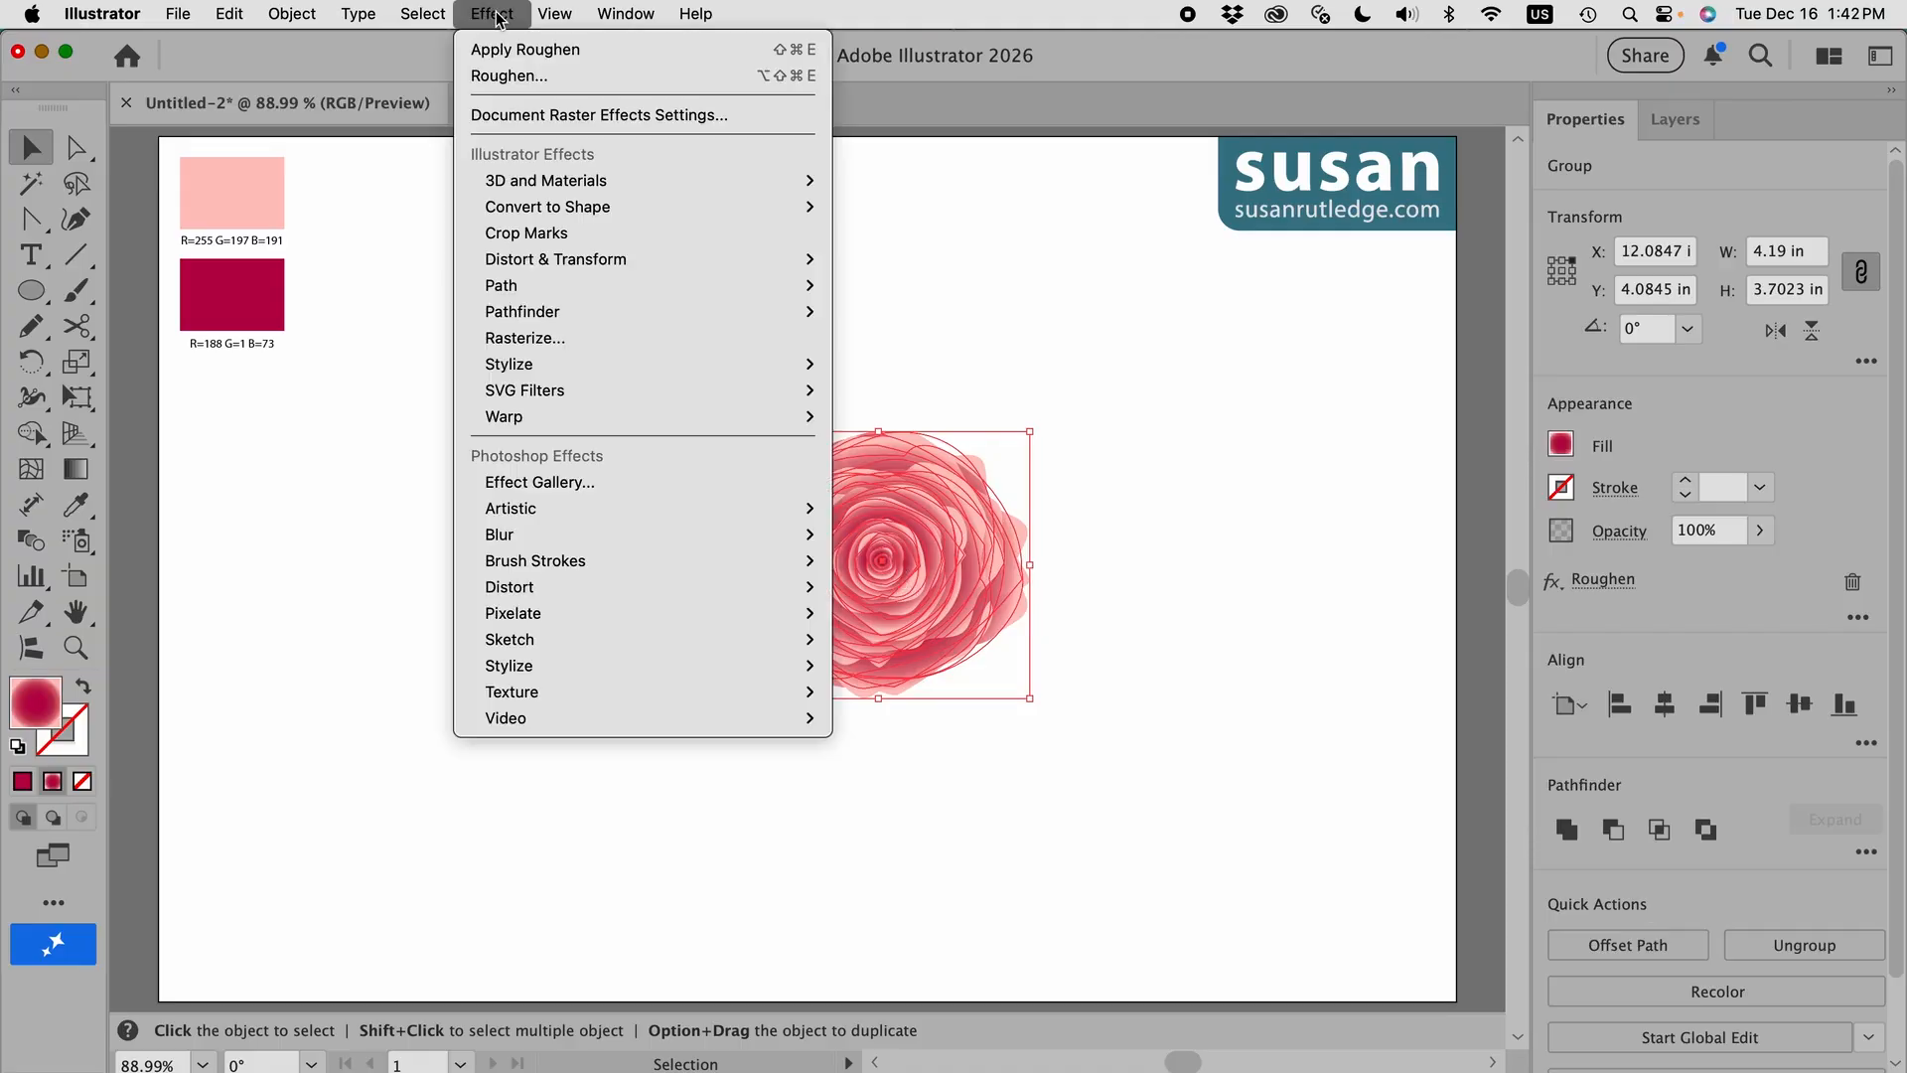
pyautogui.moveTo(626, 268)
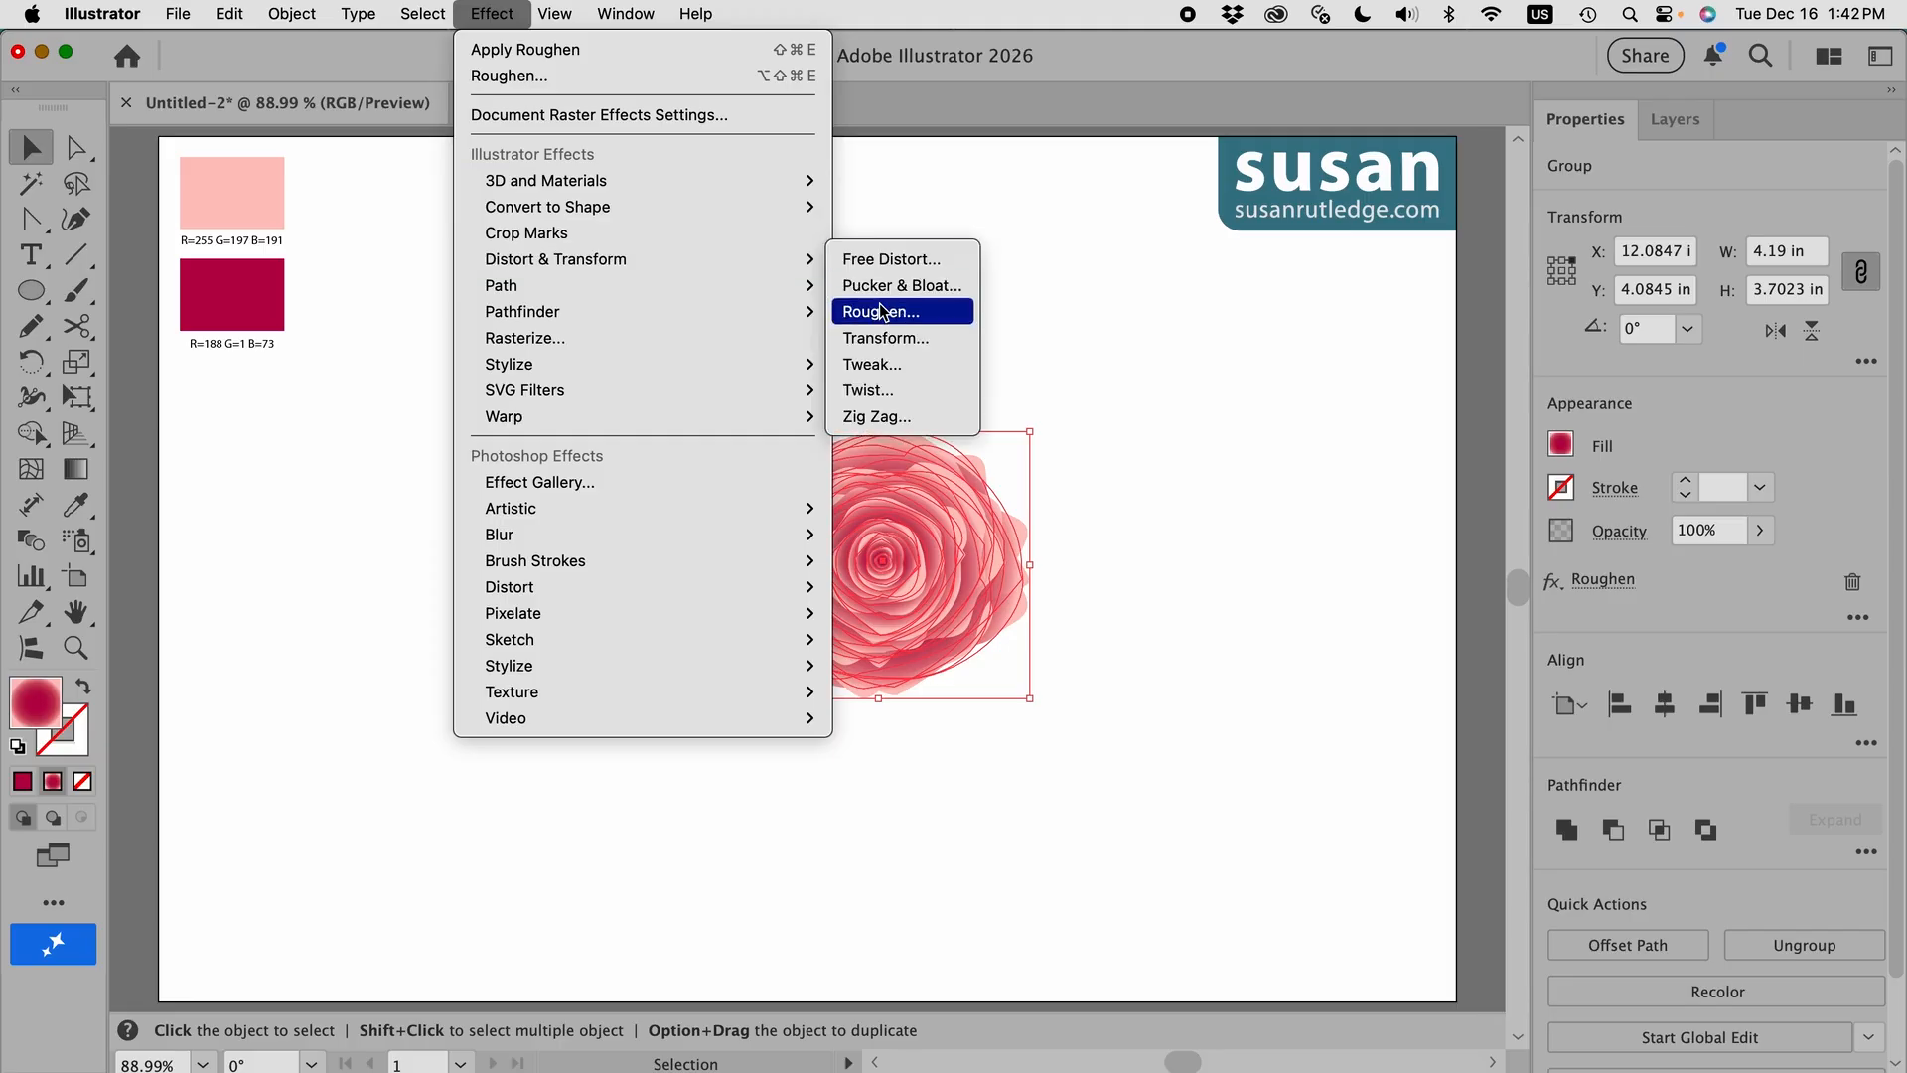
pyautogui.click(1015, 198)
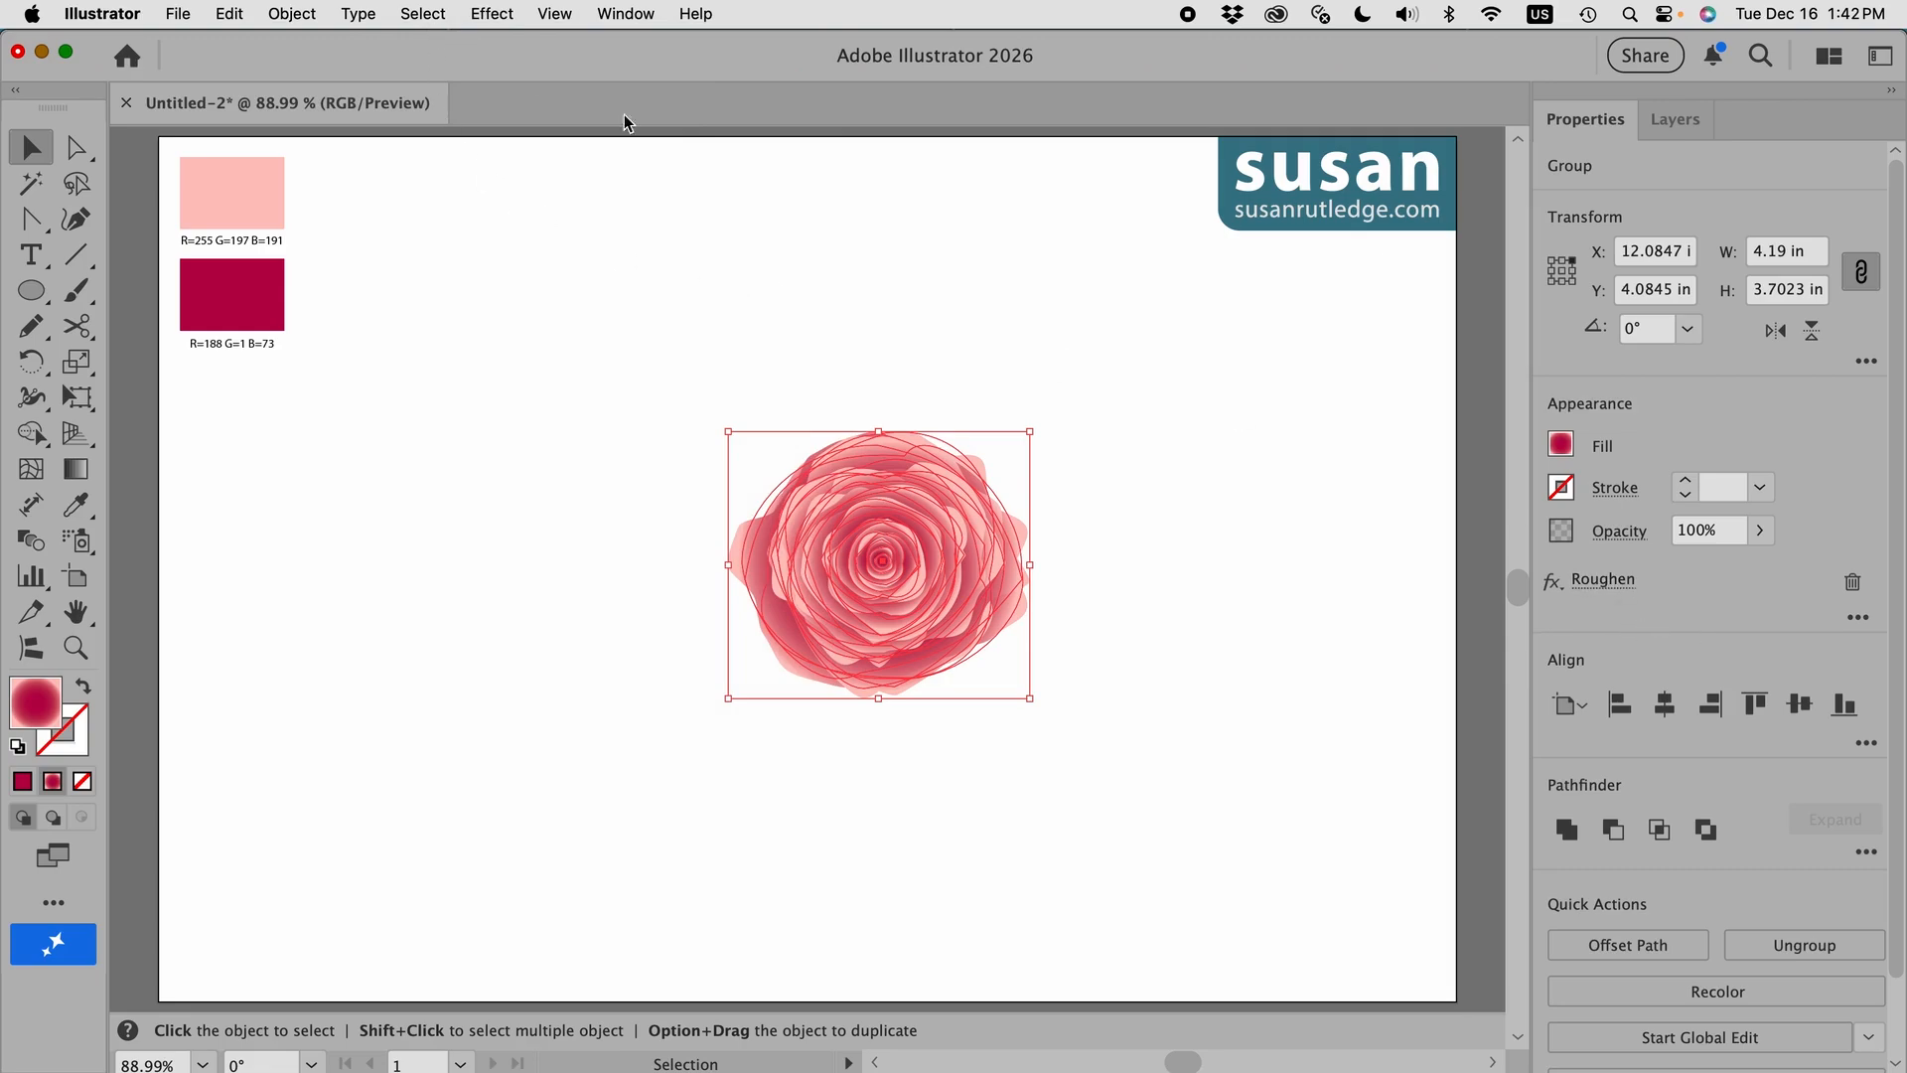
# Step: Try the rose's existing Roughen effect with 4% size and detail 1 per inch, and deselect the rose
pyautogui.click(1605, 586)
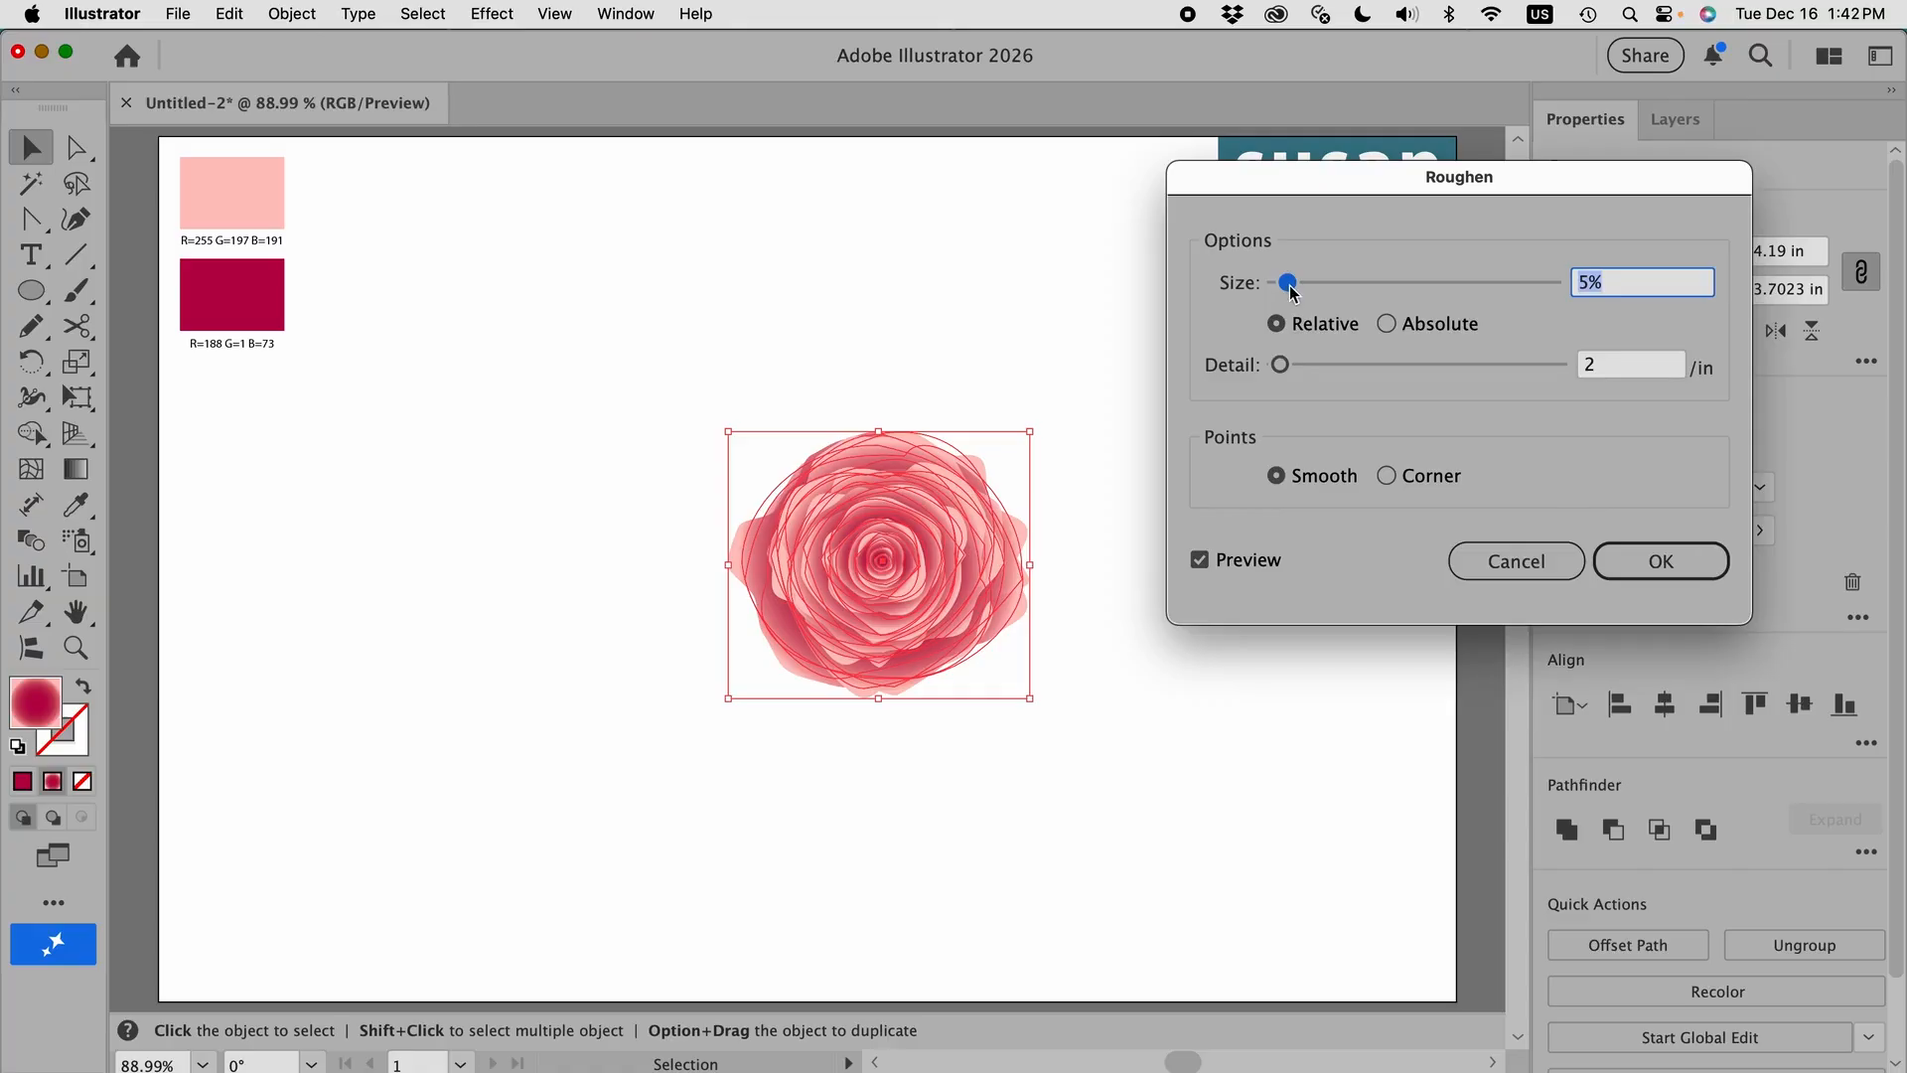
pyautogui.moveTo(1295, 295); pyautogui.dragTo(1291, 295)
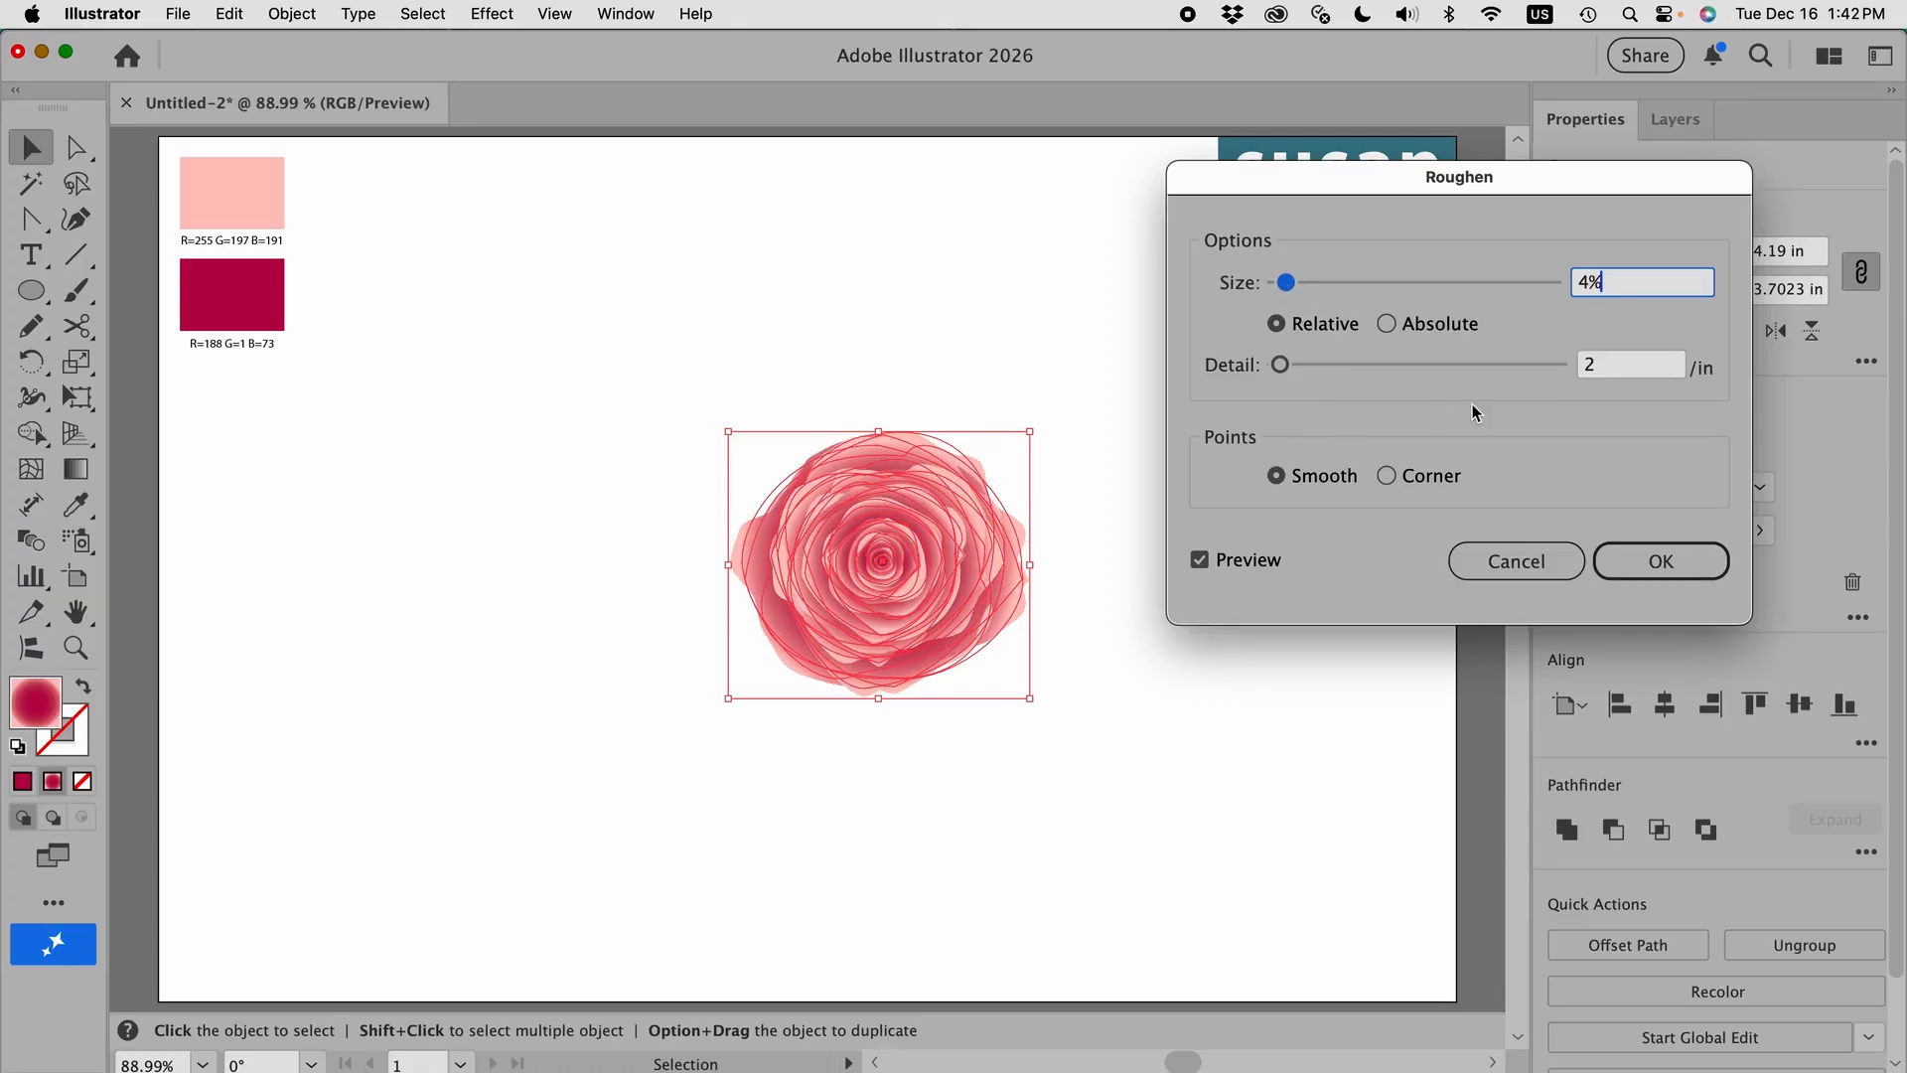
pyautogui.doubleClick(1594, 371)
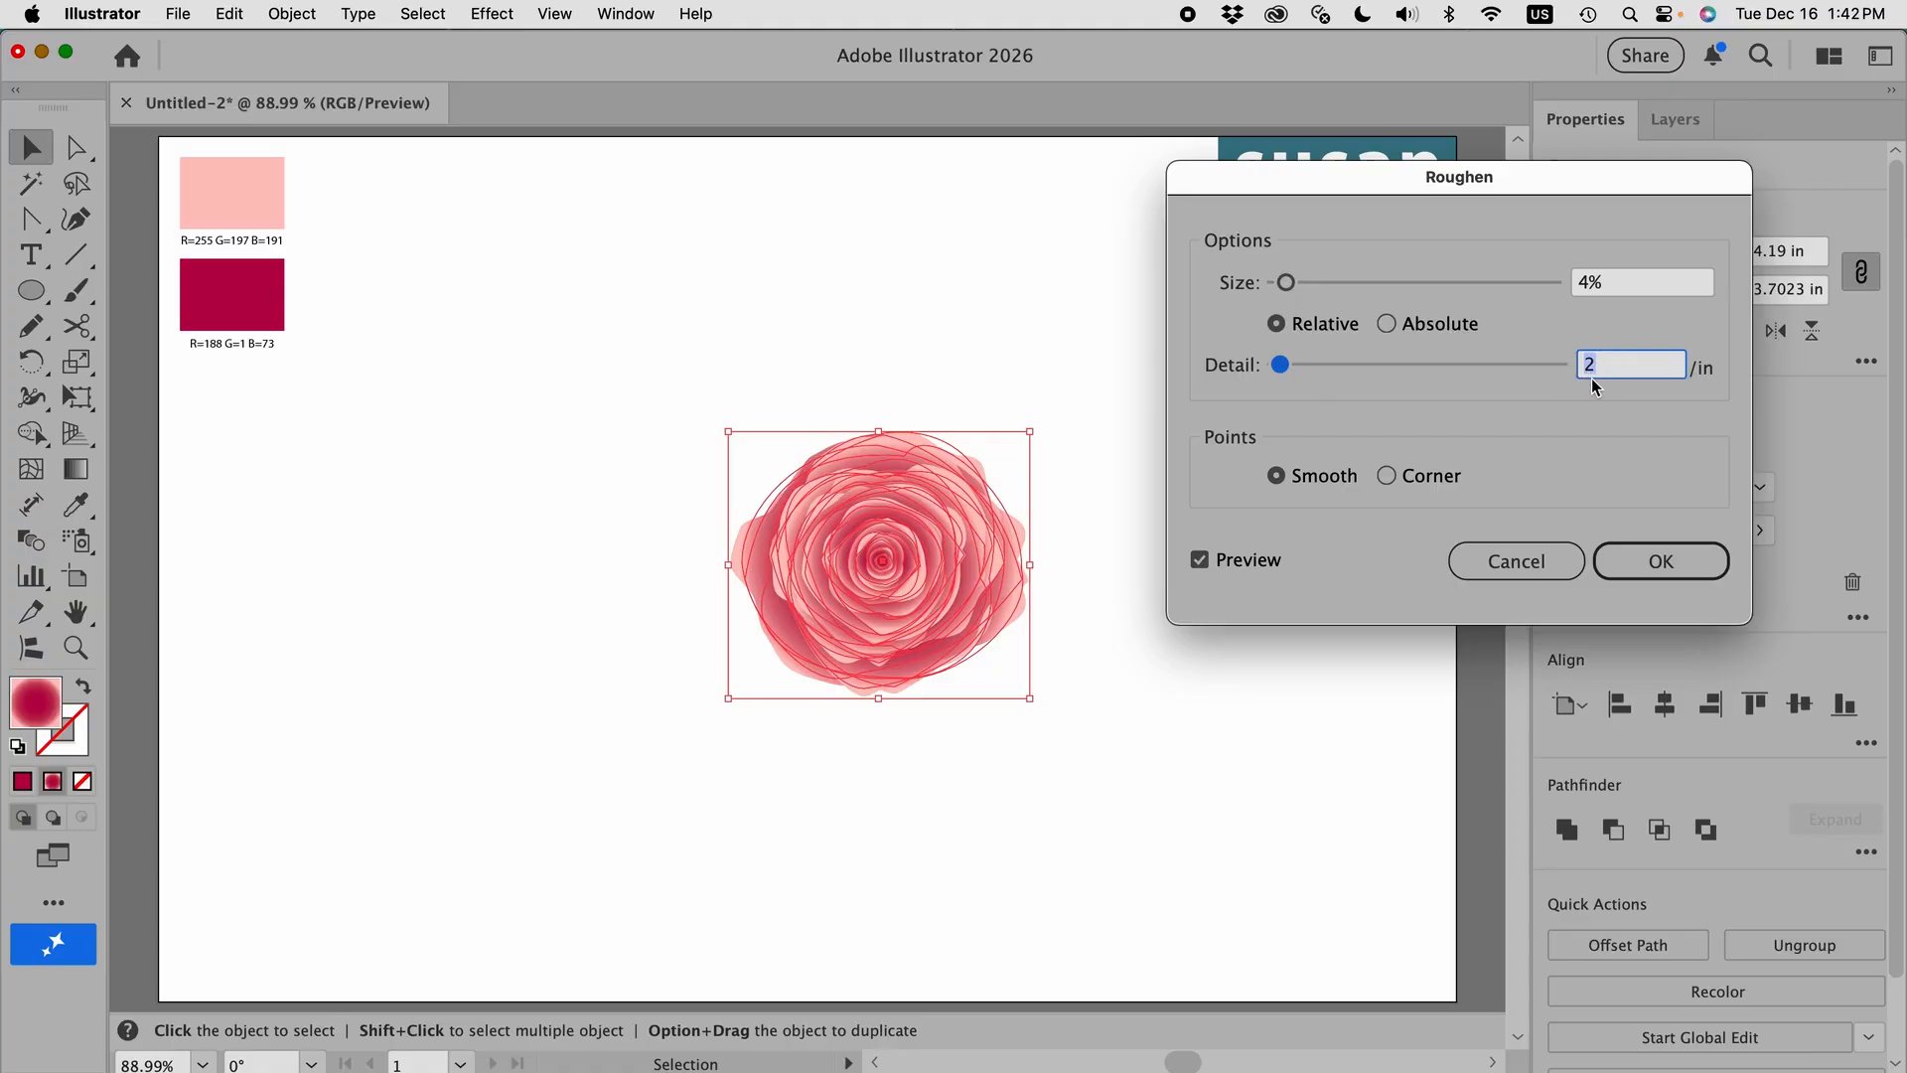
pyautogui.write('1')
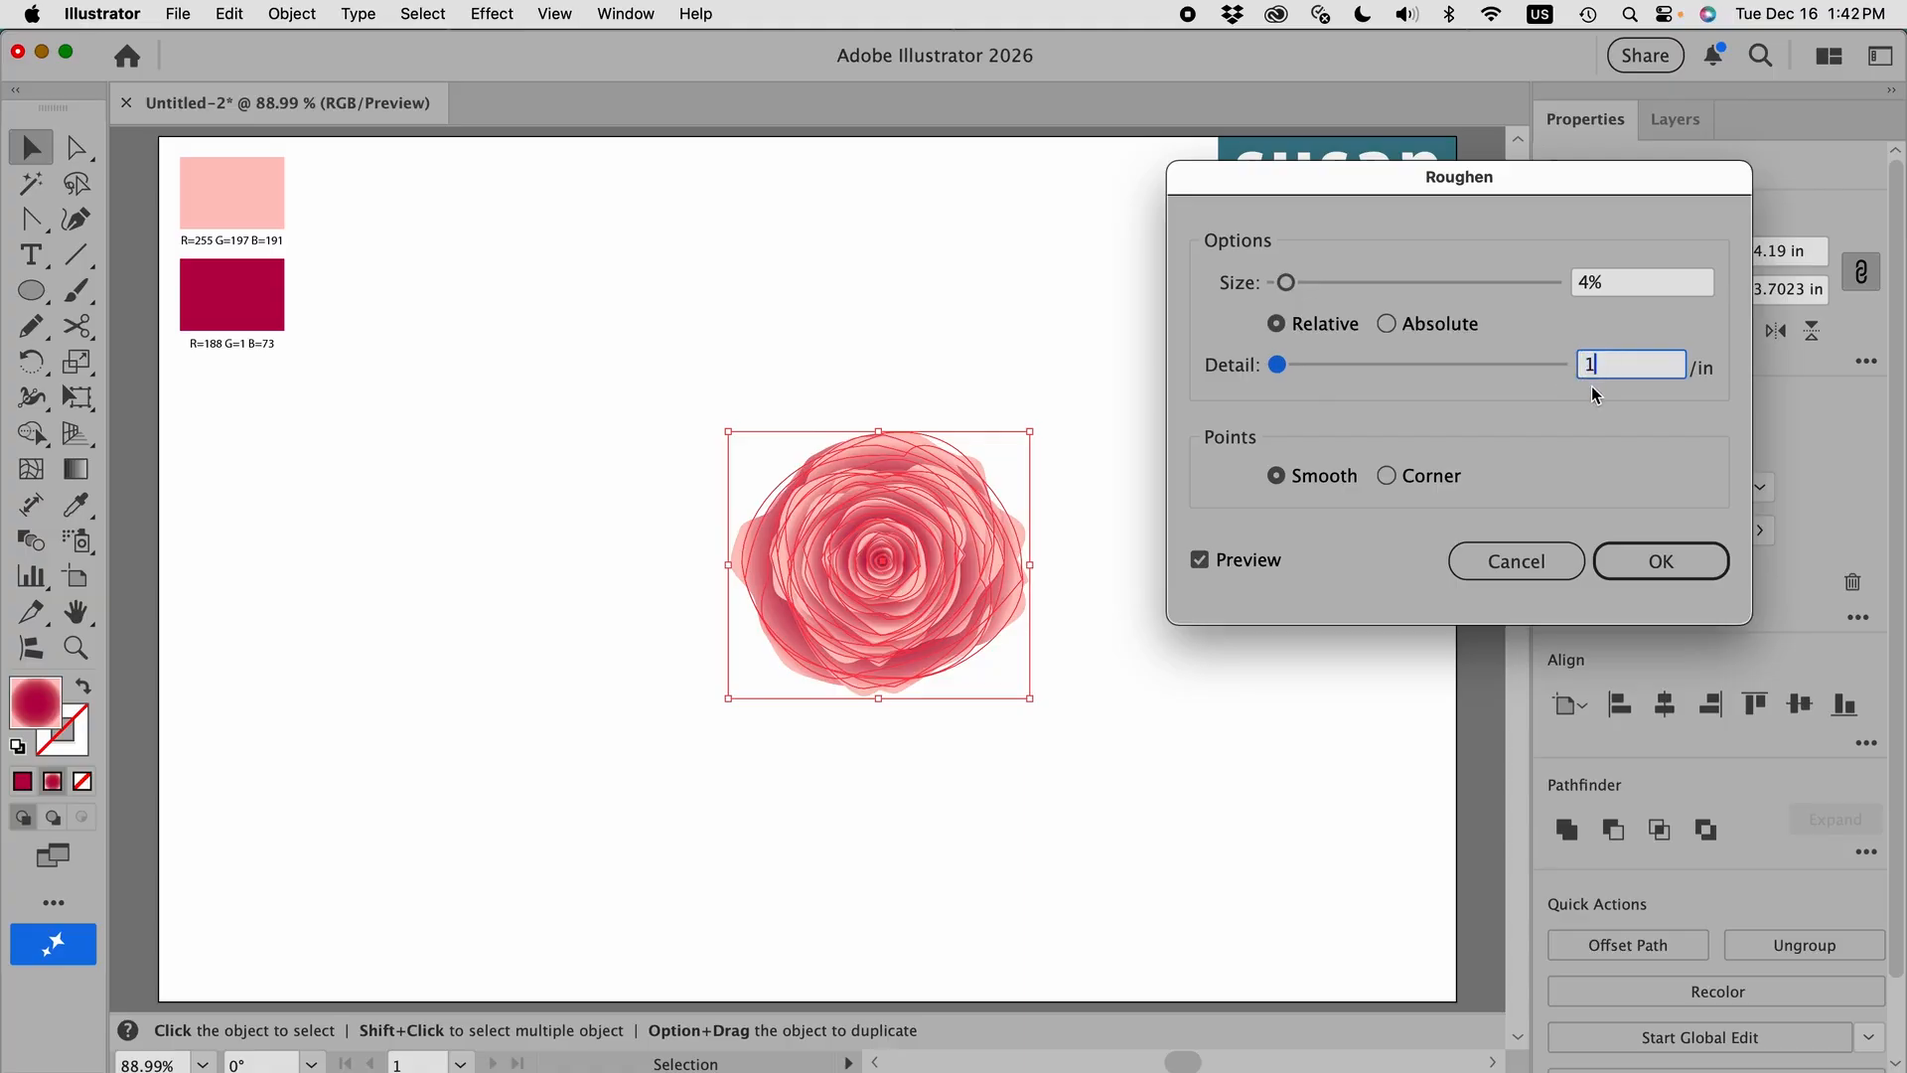
pyautogui.click(1679, 573)
pyautogui.click(1135, 449)
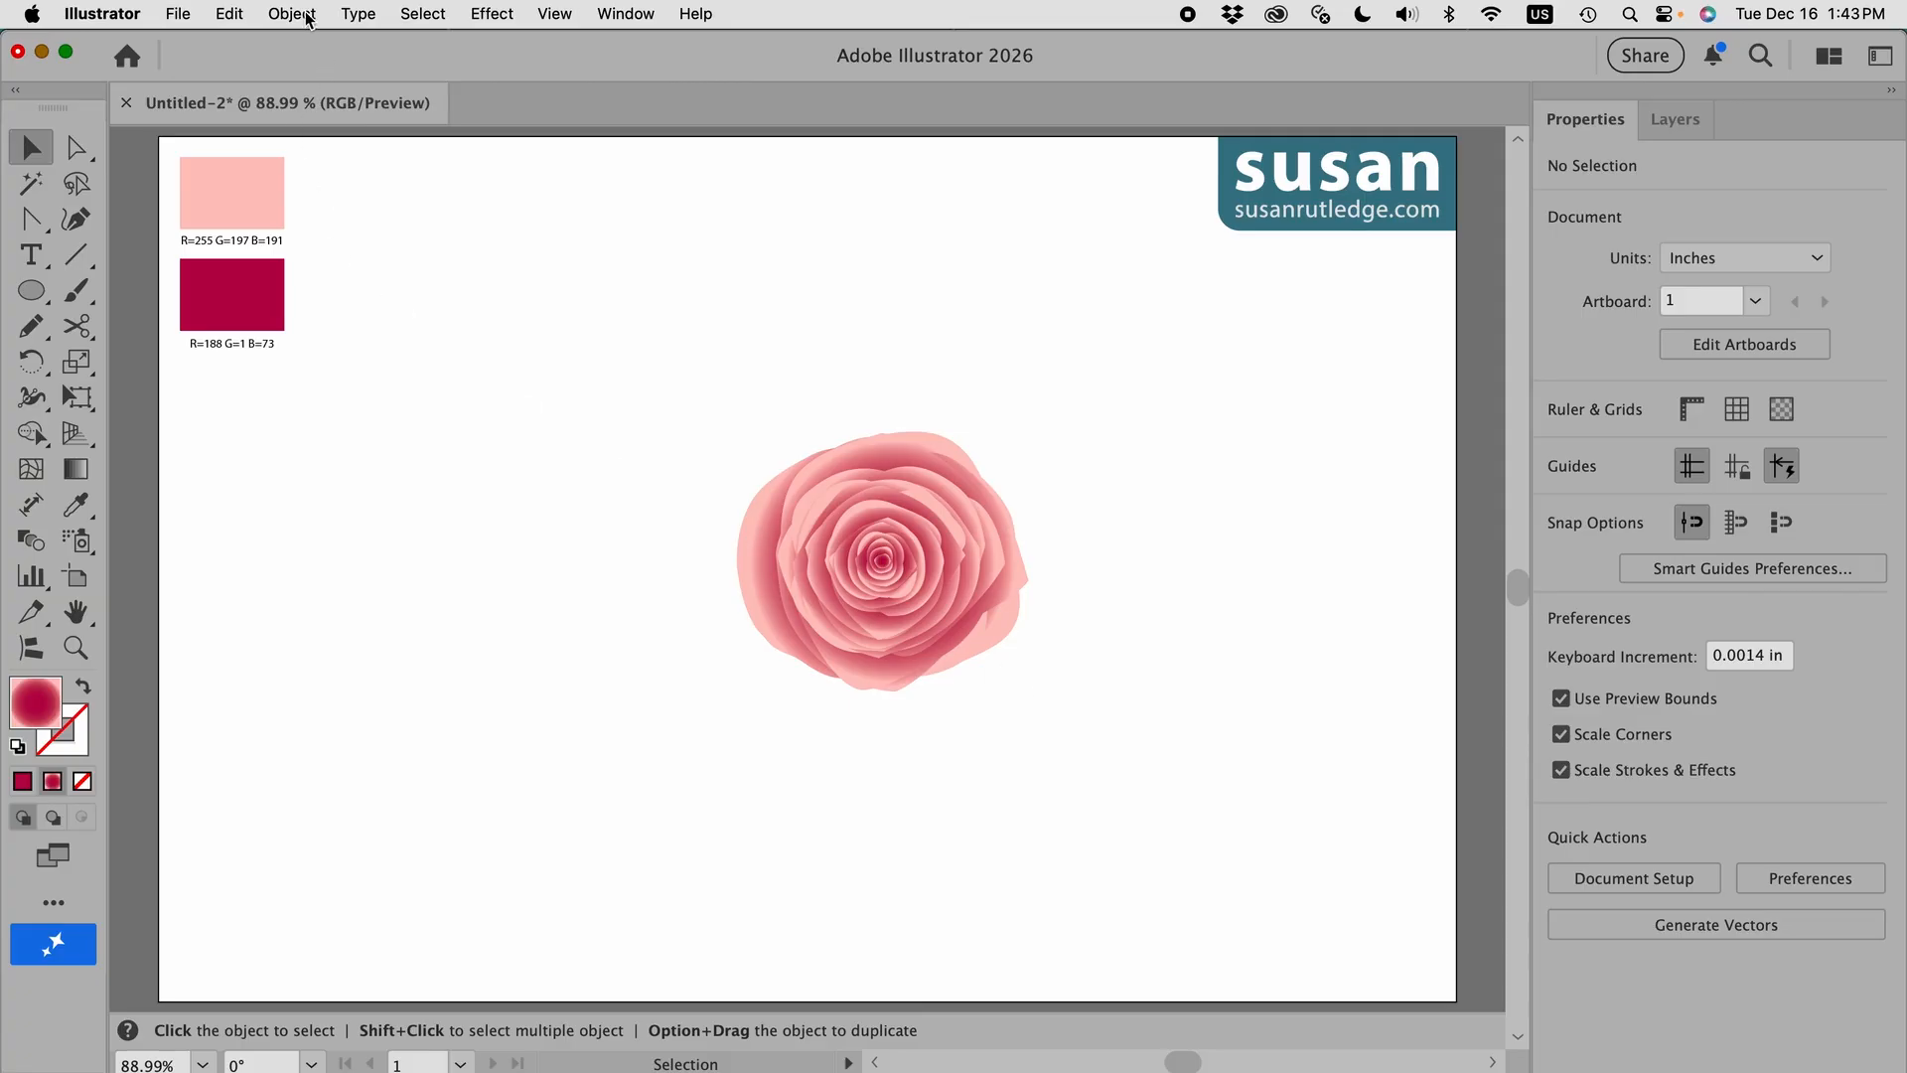
# Step: Undo the last Roughen change, review the rose's effect settings without altering them and deselect the rose
pyautogui.click(228, 20)
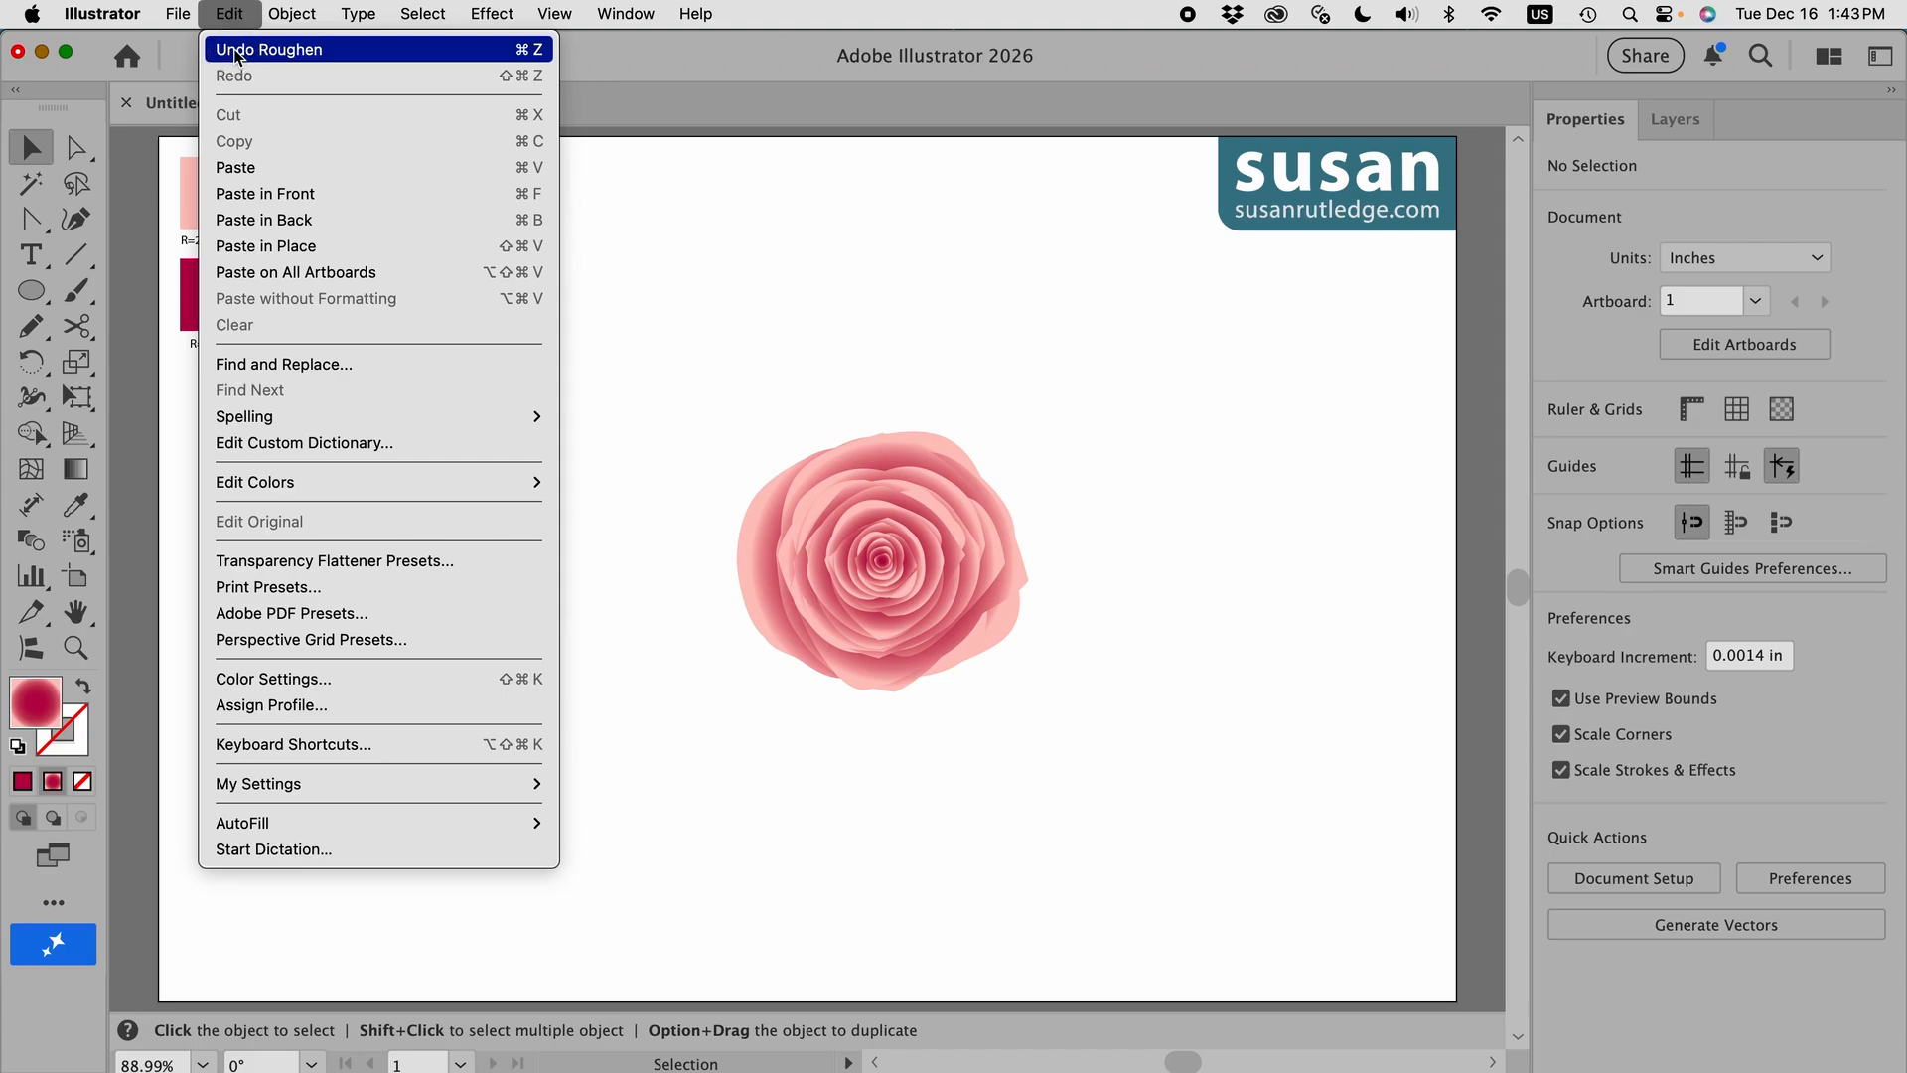
pyautogui.click(235, 48)
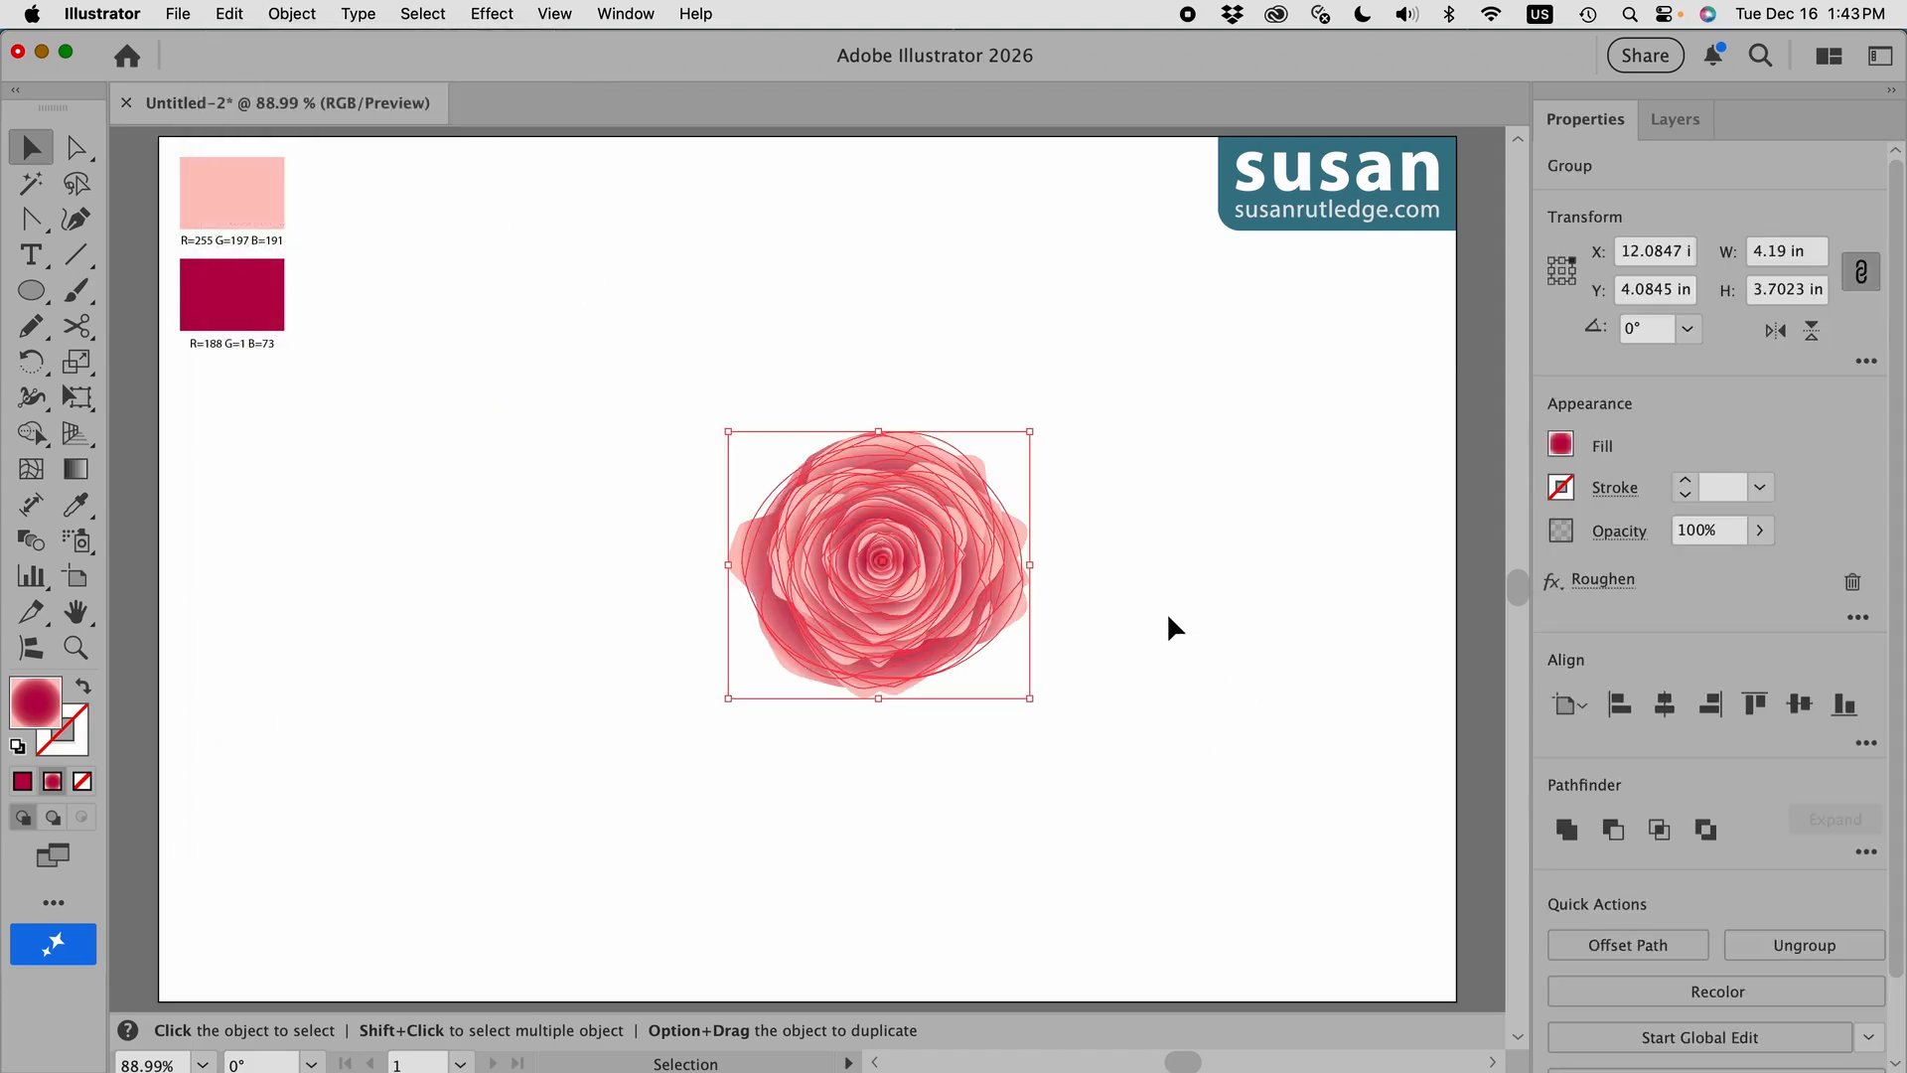
pyautogui.click(1611, 581)
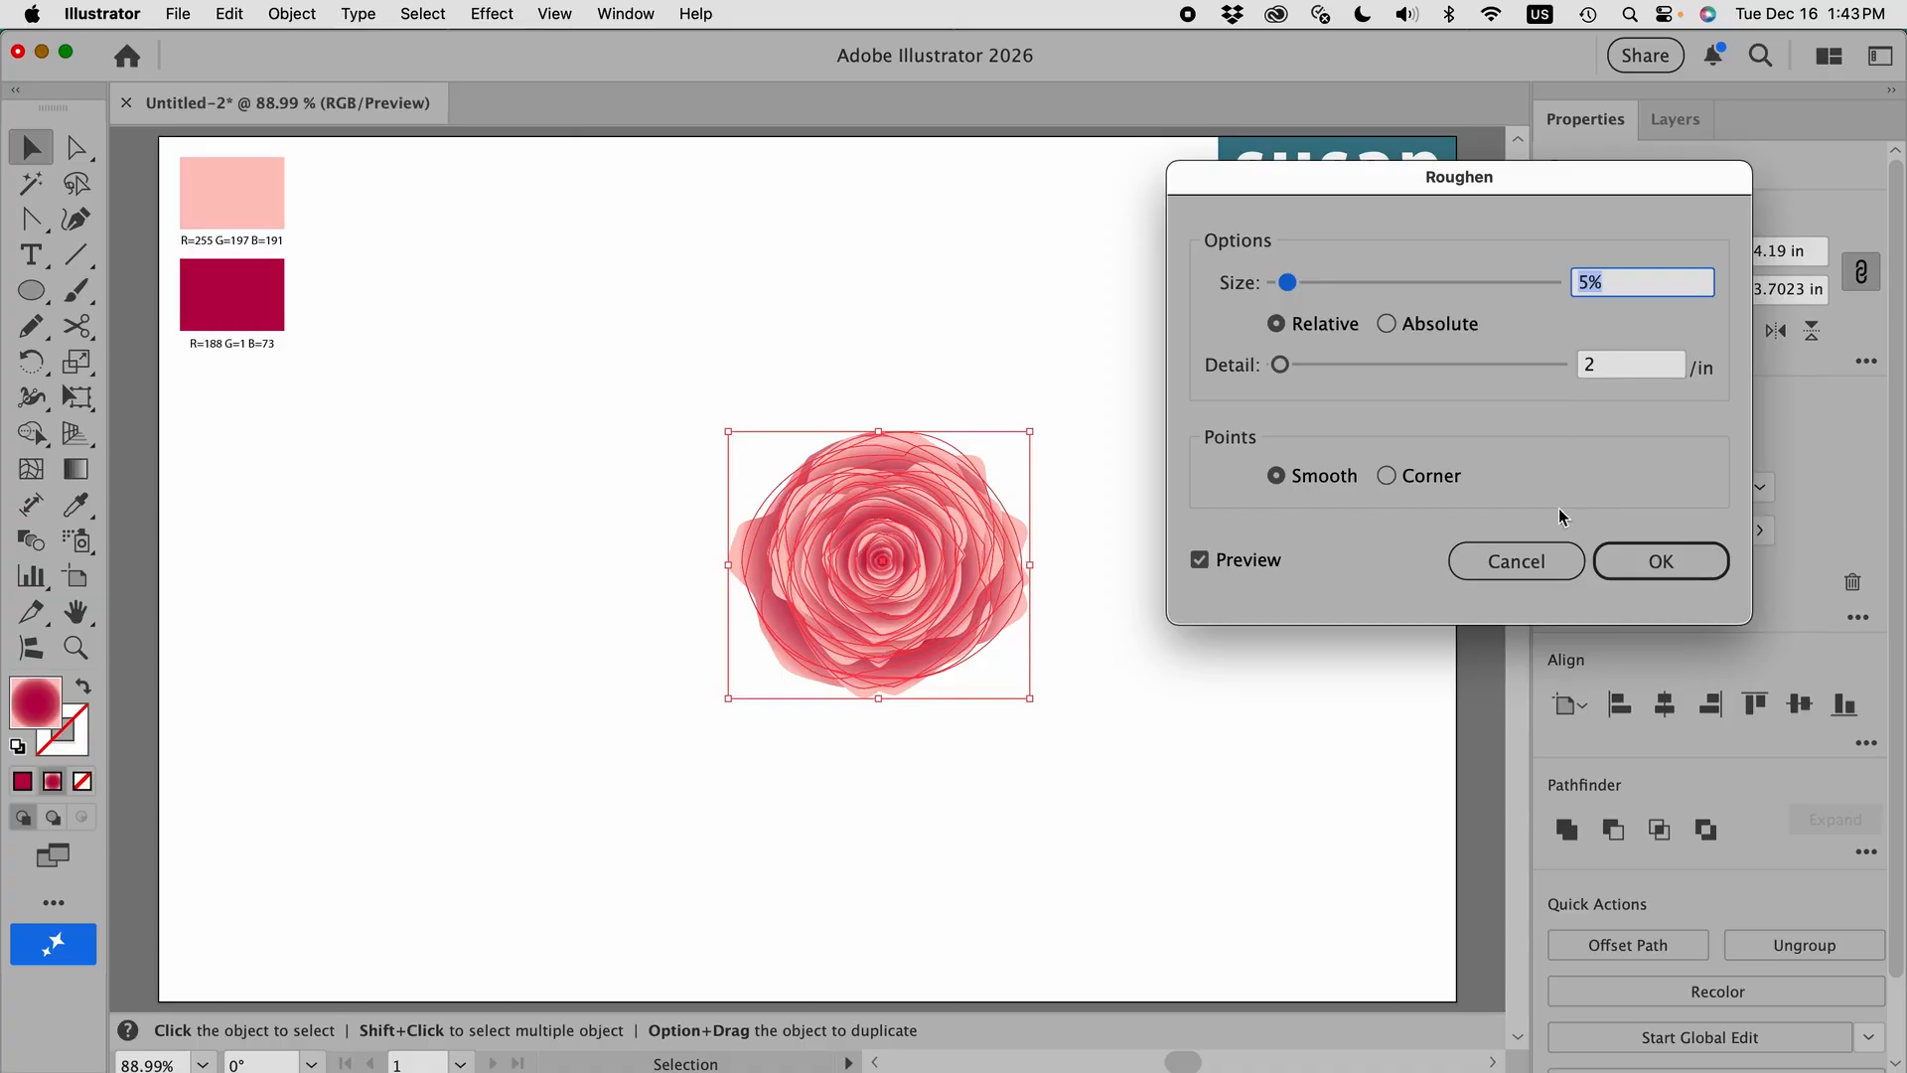
pyautogui.click(1671, 563)
pyautogui.click(1076, 604)
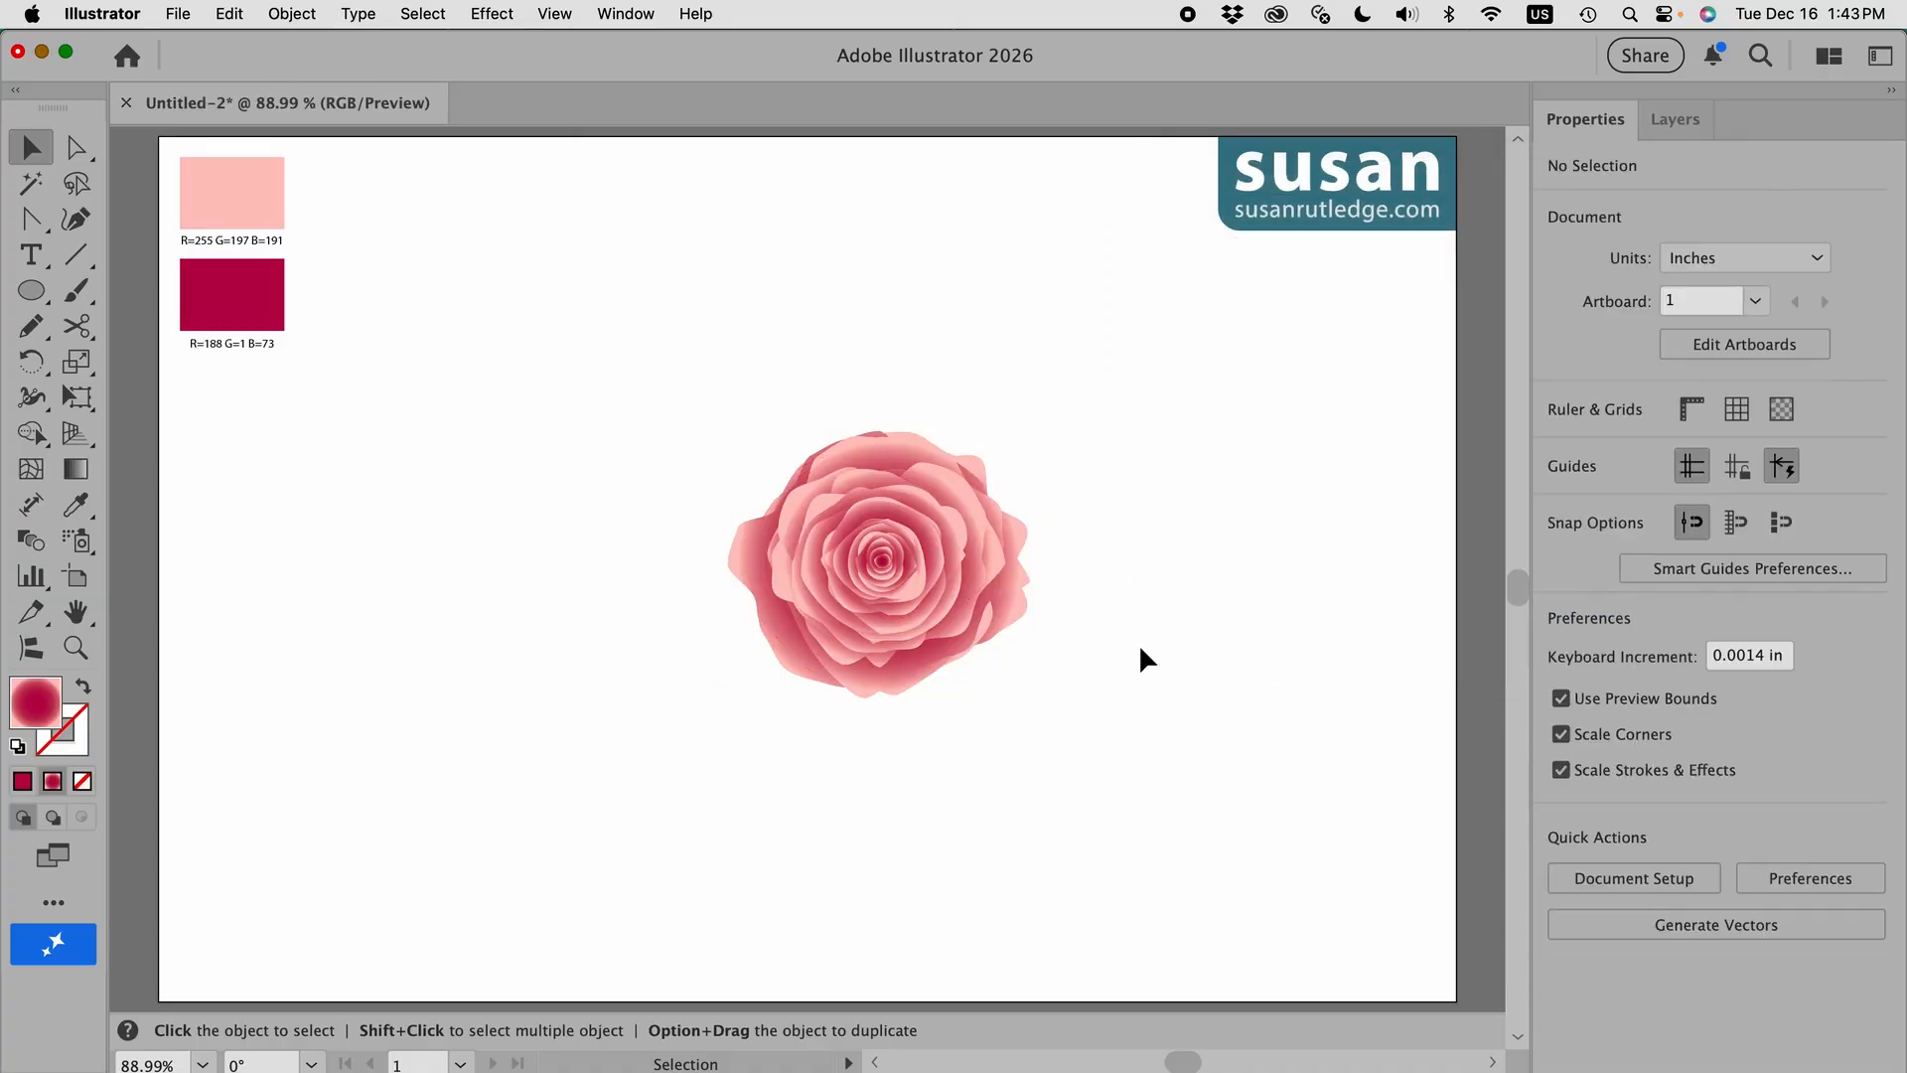
# Step: Enlarge the rose proportionally to about 9.47 by 8.37 in and reposition it near the middle of the artboard
pyautogui.moveTo(946, 648); pyautogui.dragTo(808, 449)
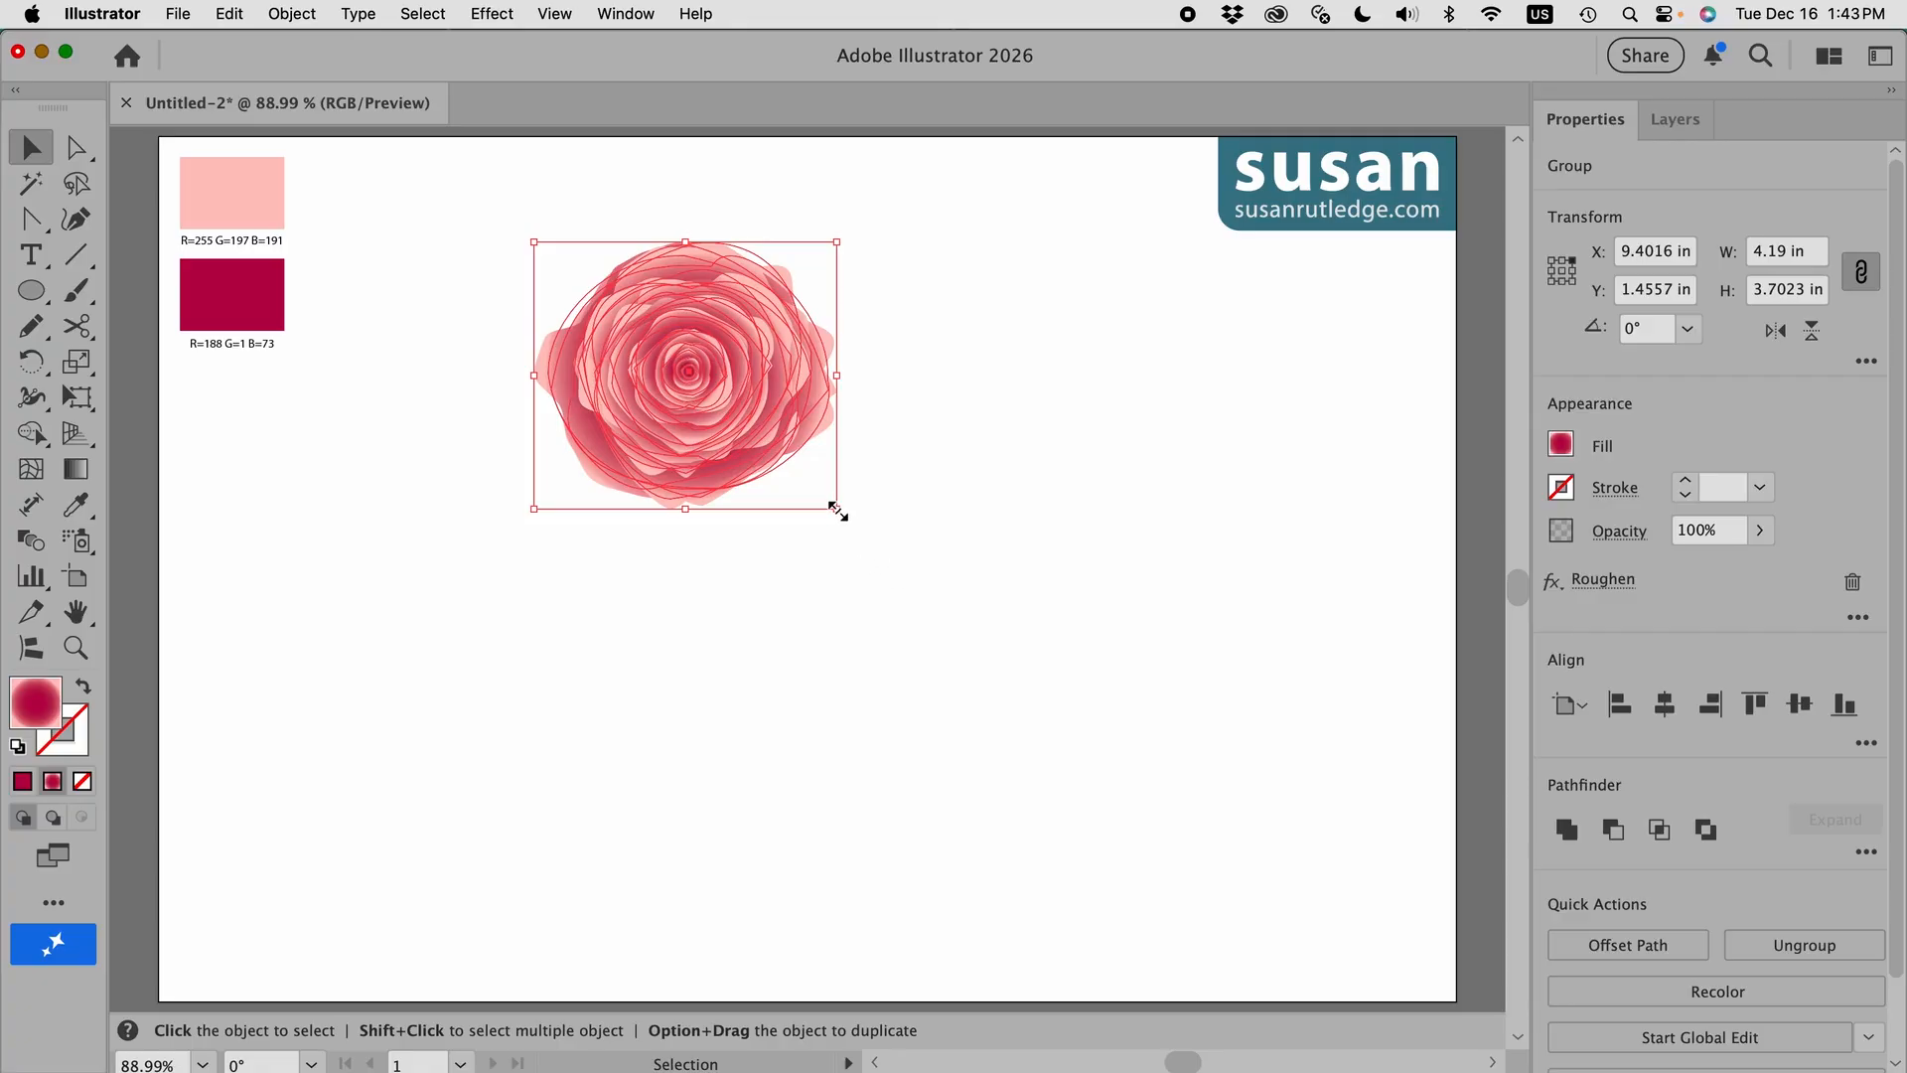
pyautogui.moveTo(838, 509); pyautogui.dragTo(1220, 899)
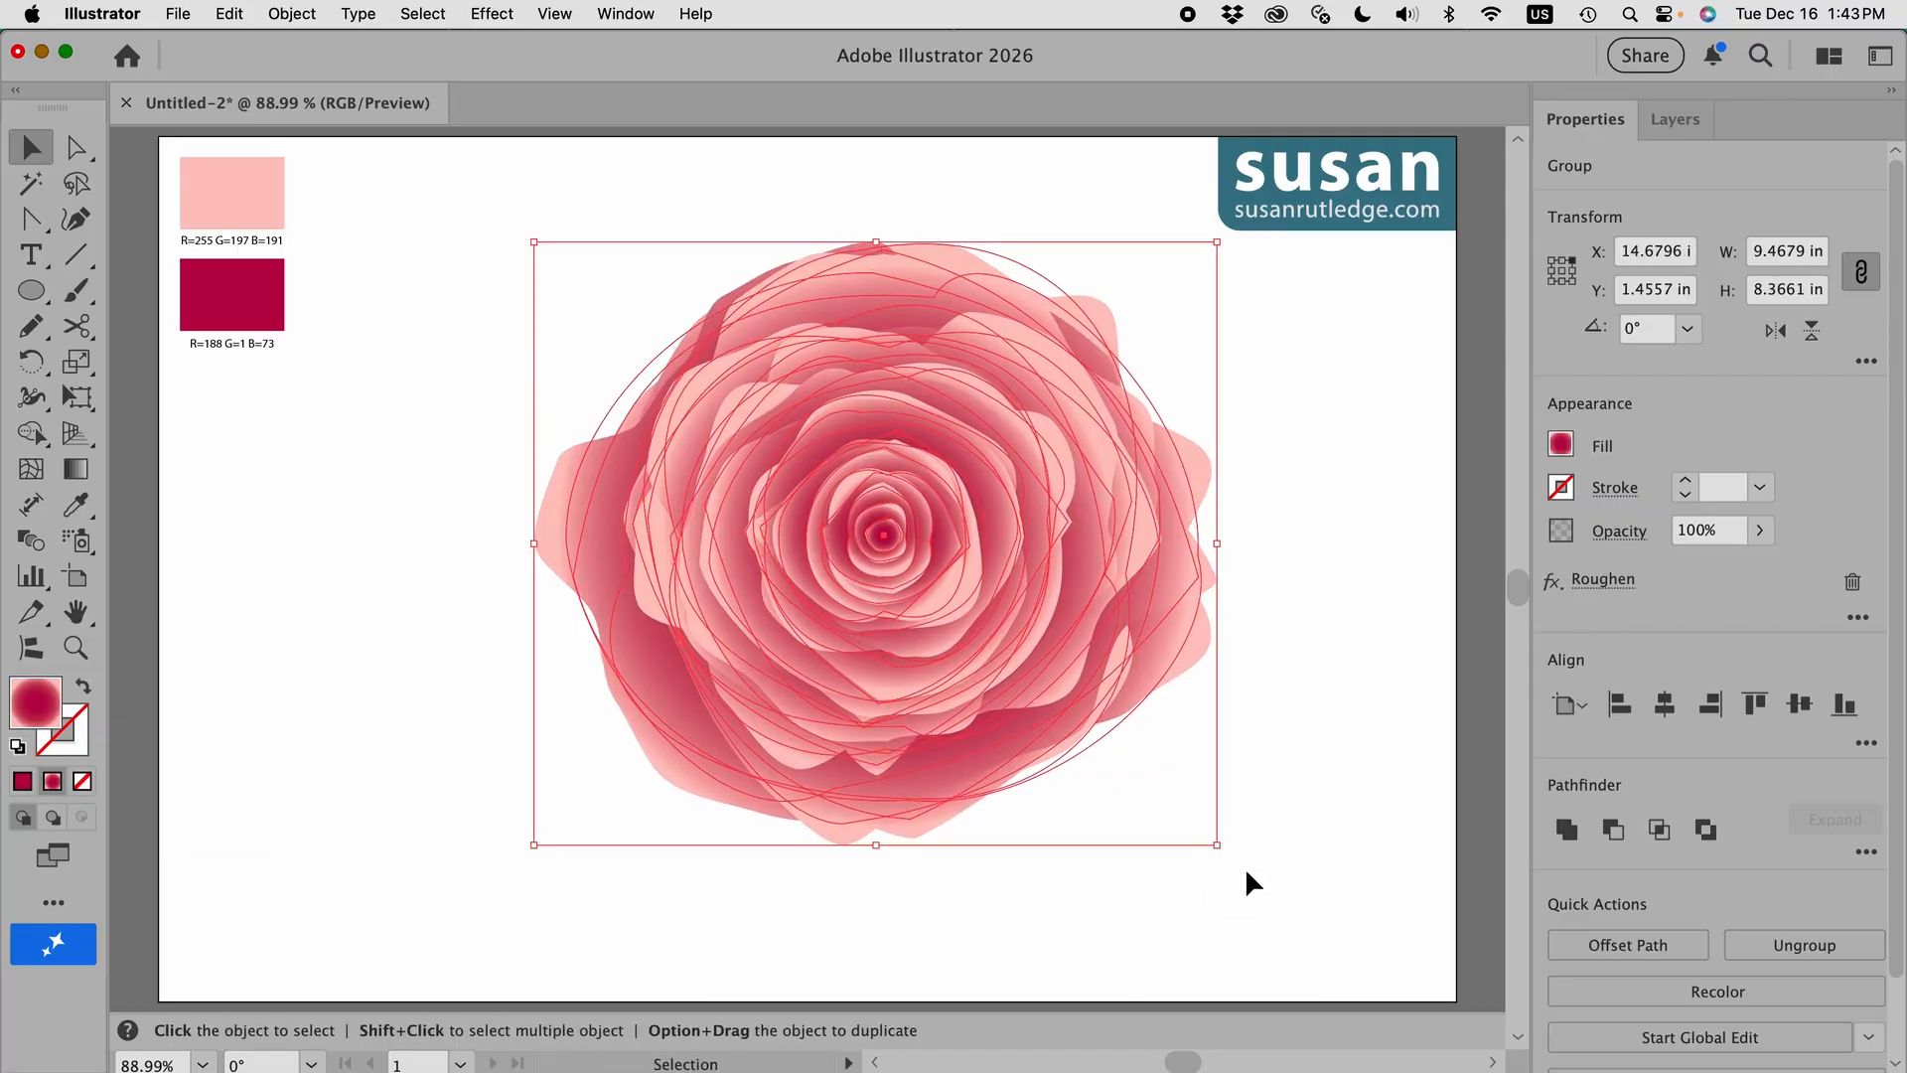
pyautogui.click(1291, 791)
pyautogui.moveTo(1094, 708); pyautogui.dragTo(1033, 704)
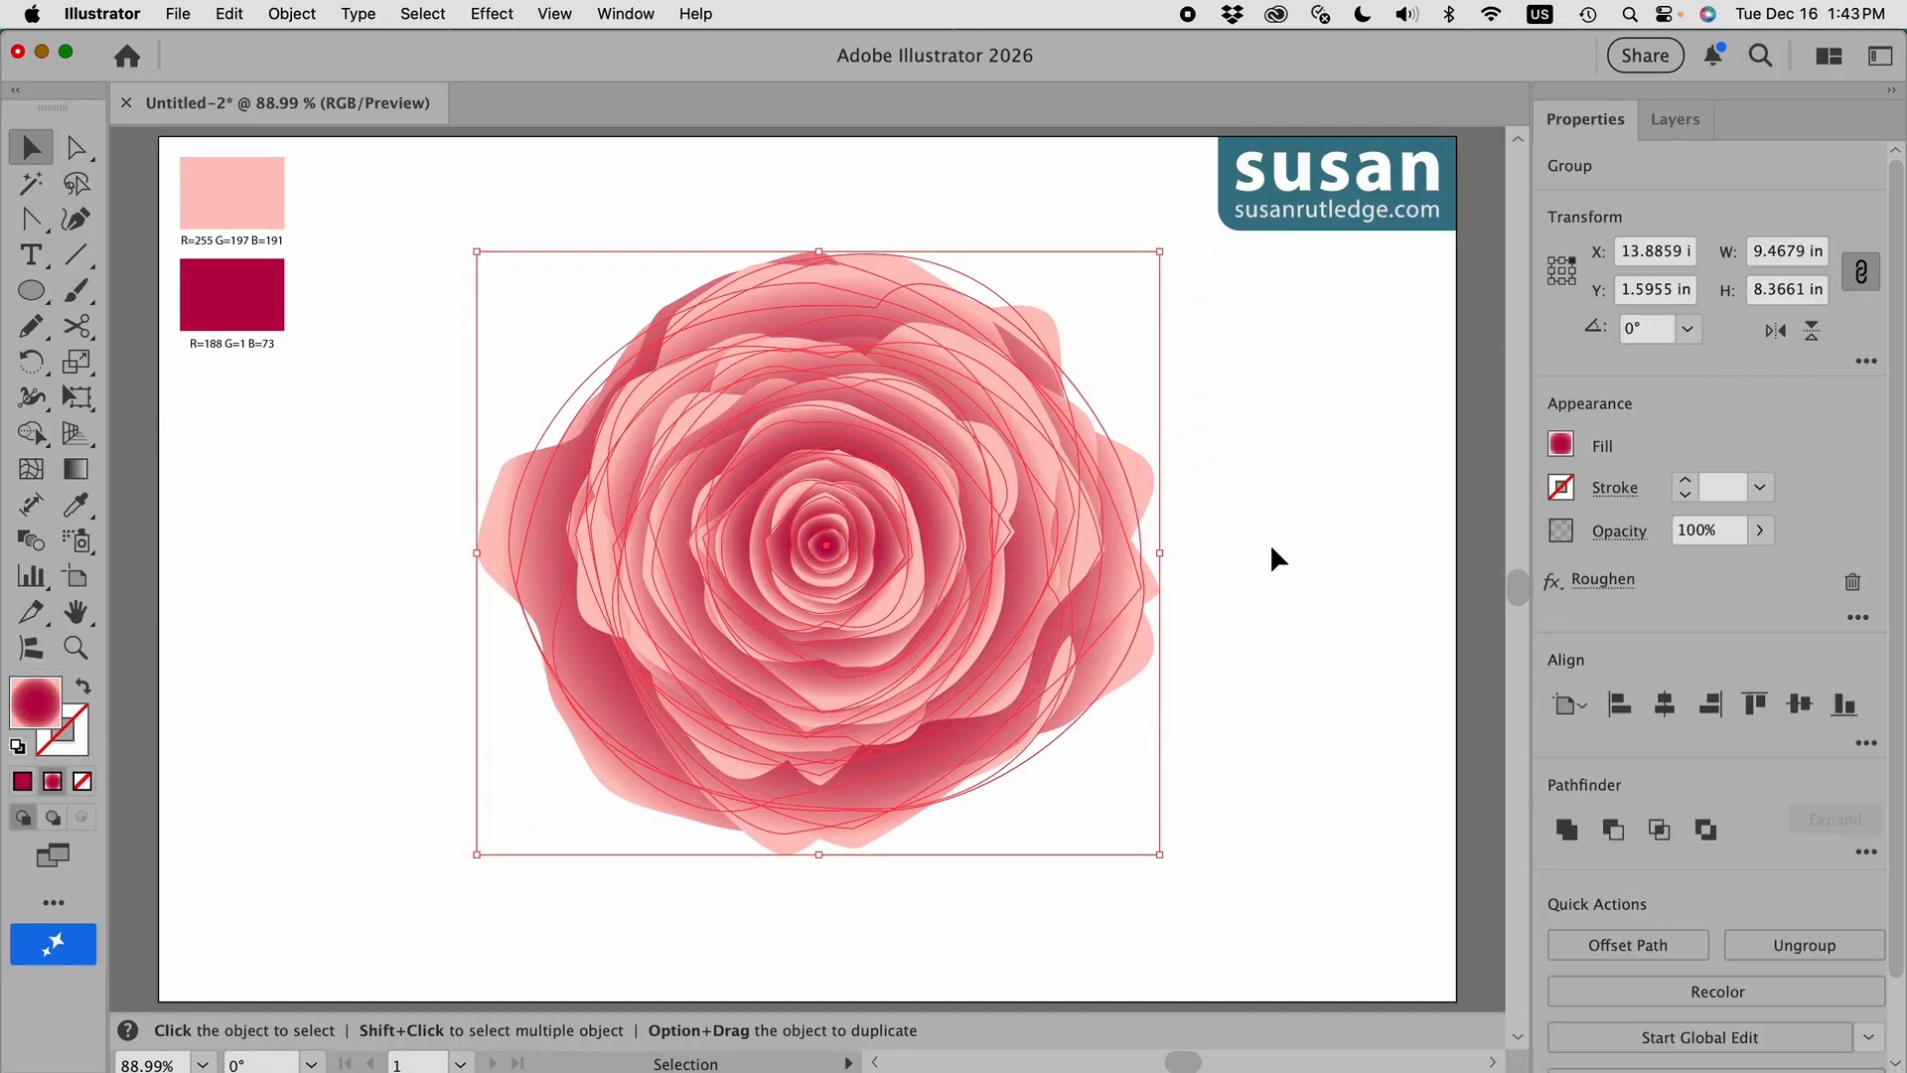
pyautogui.click(1272, 551)
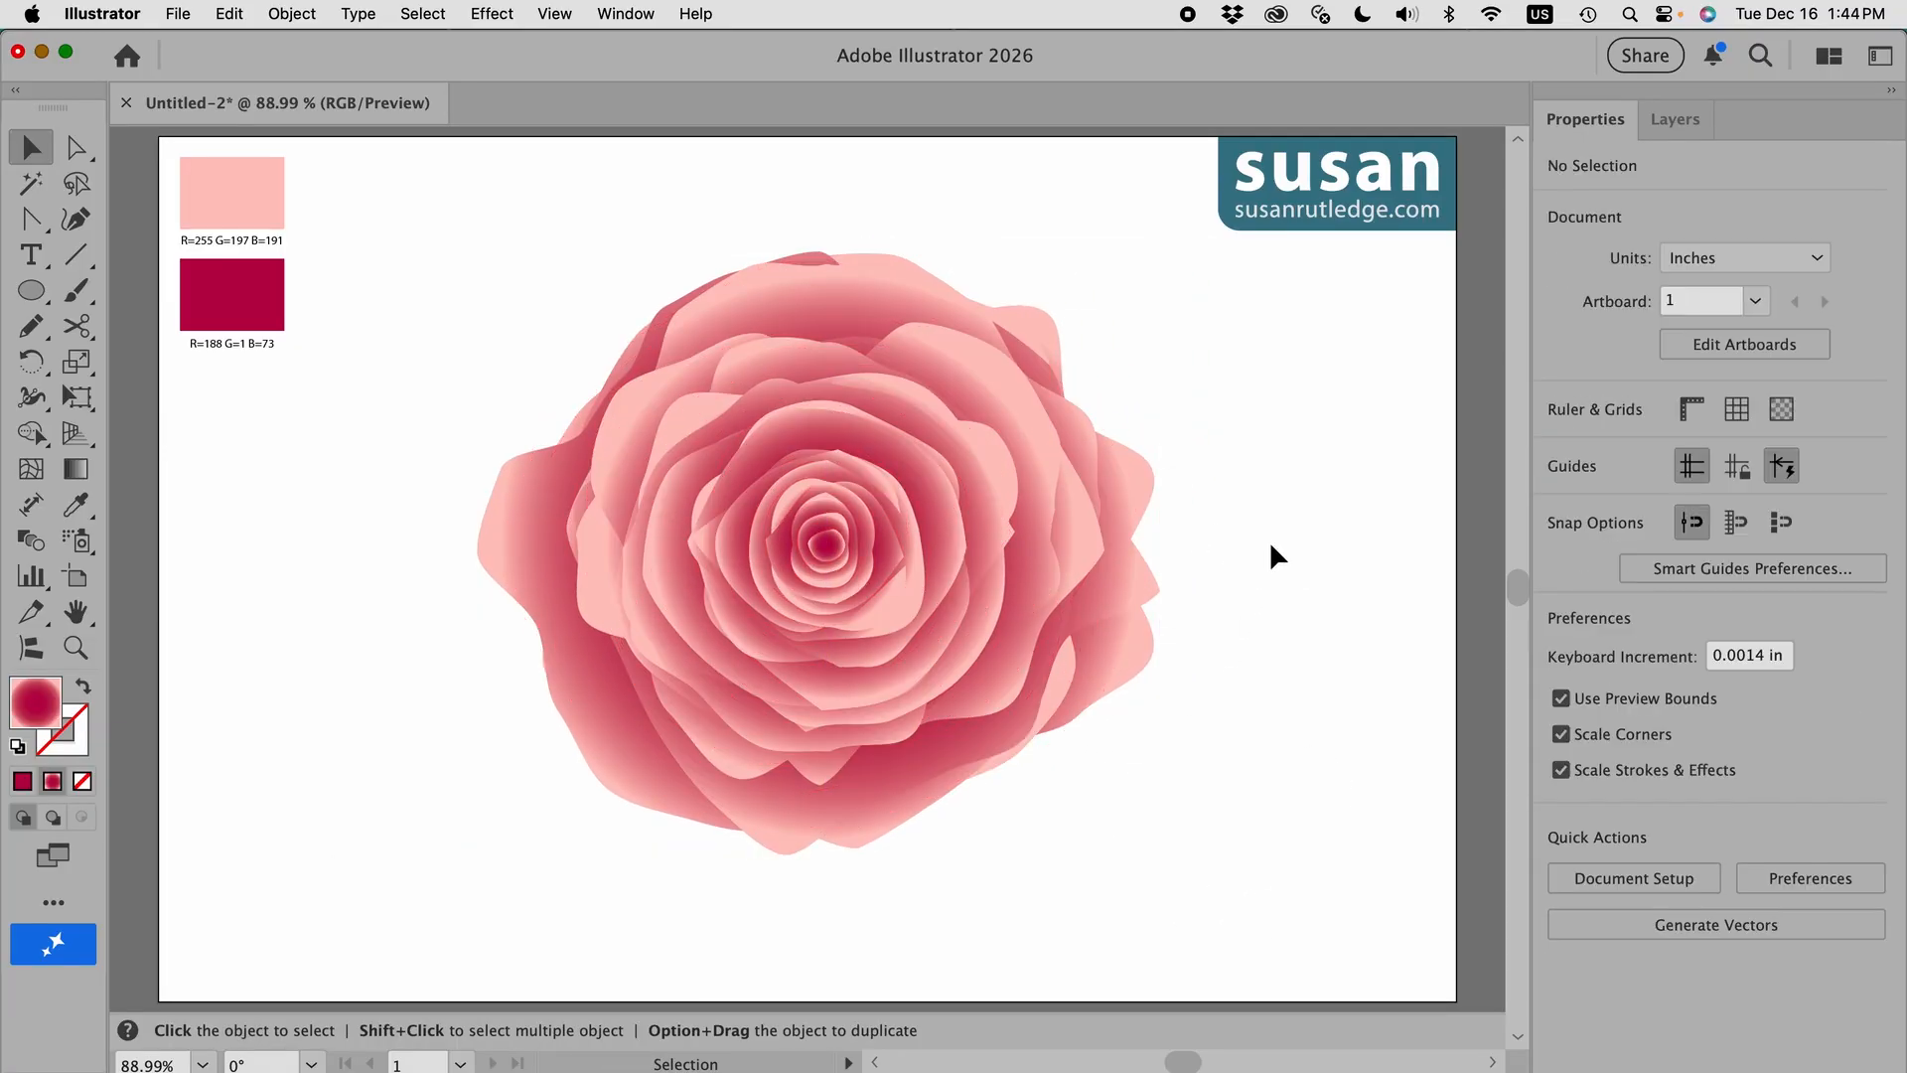